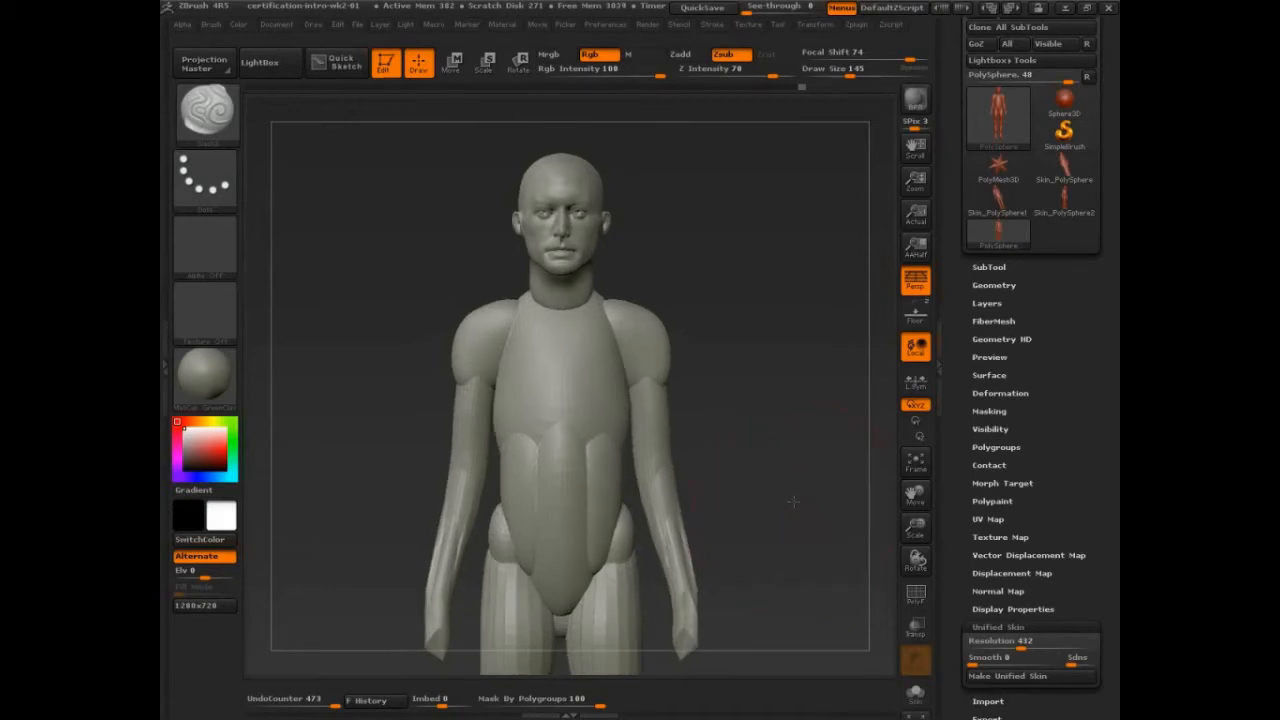
- Try converting the whole figure to a DynaMesh, check the wireframe between the arm and torso, and undo the conversion
alt+drag(794, 500, 733, 467)
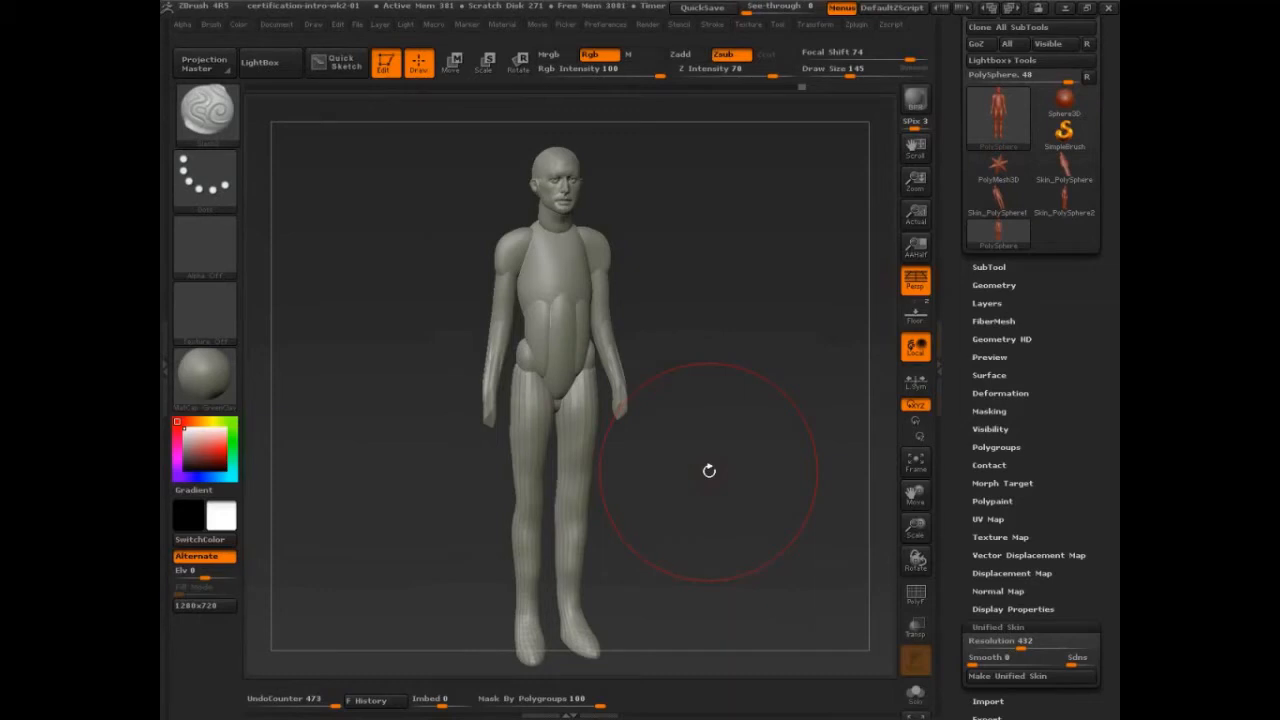
drag(709, 470, 806, 566)
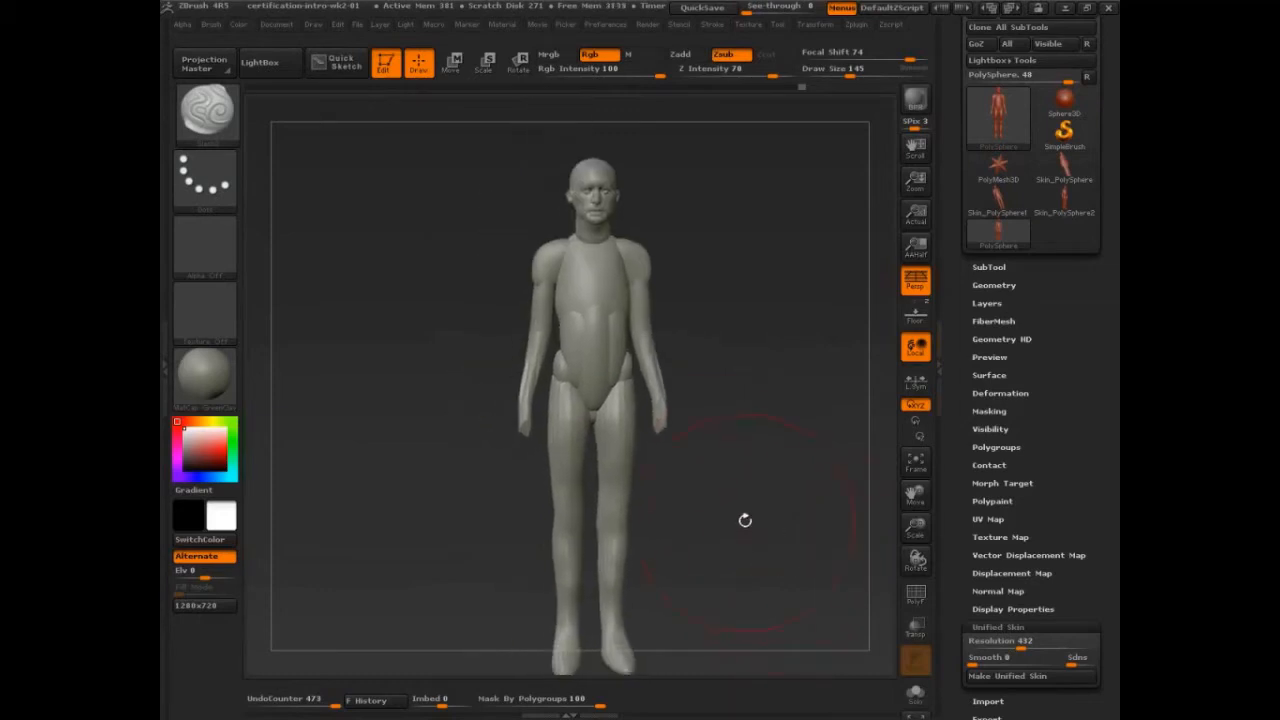
drag(743, 517, 780, 554)
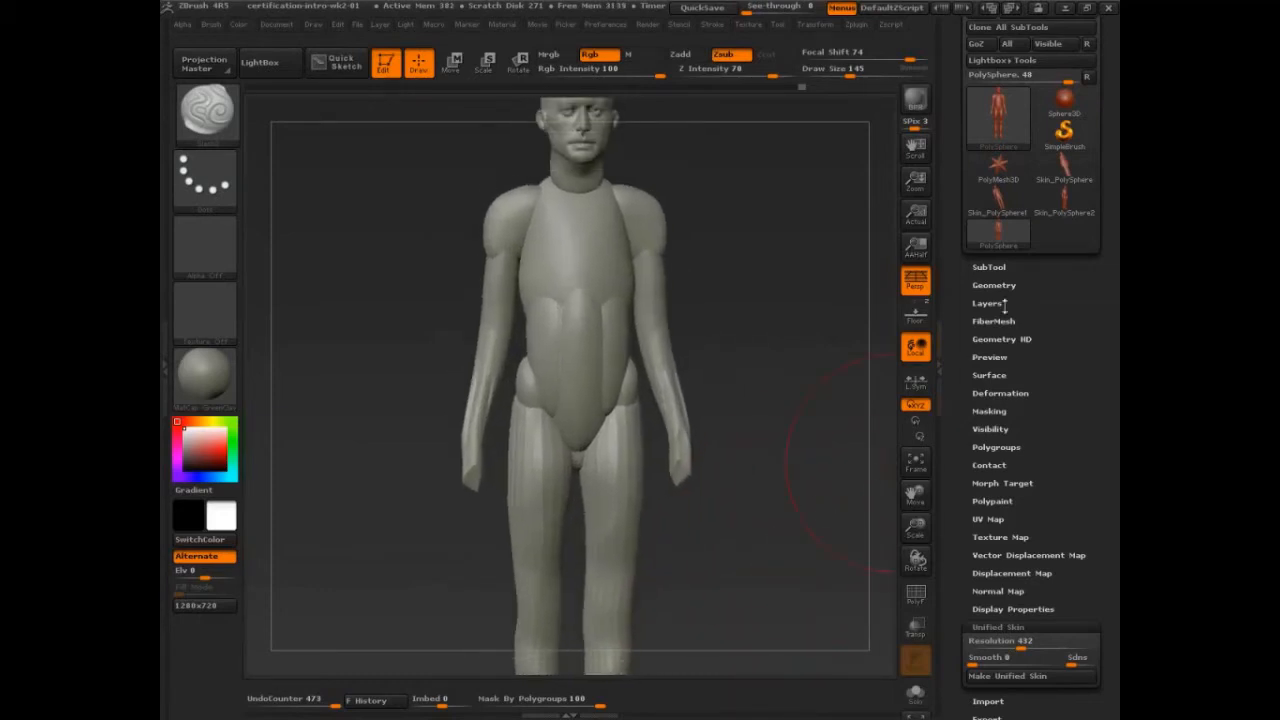
click(995, 285)
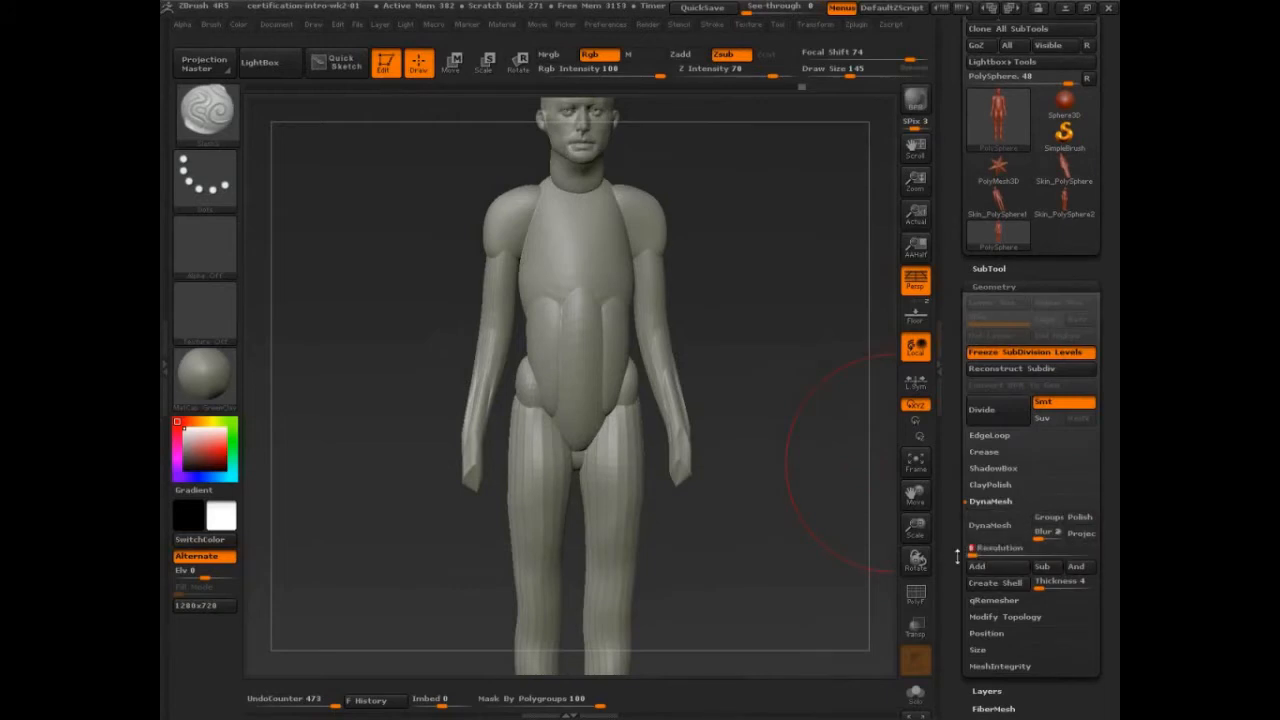
click(989, 526)
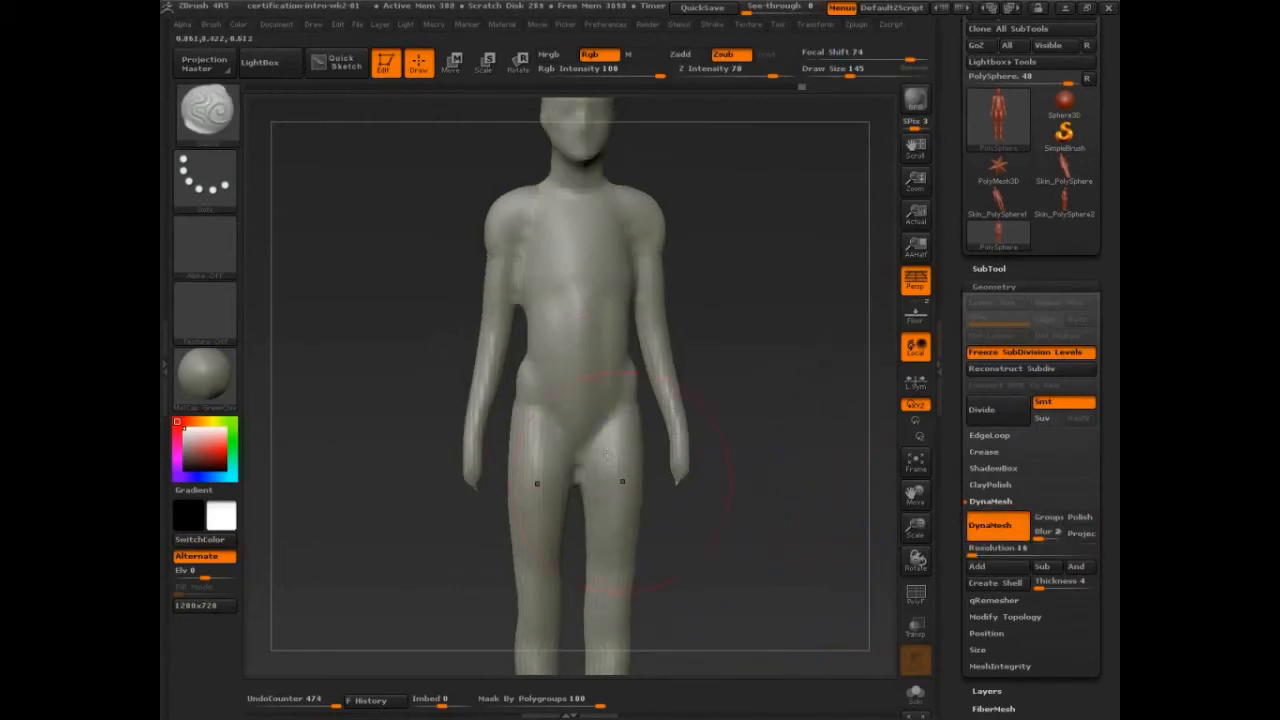
key(shift+f)
drag(794, 380, 831, 380)
key(s)
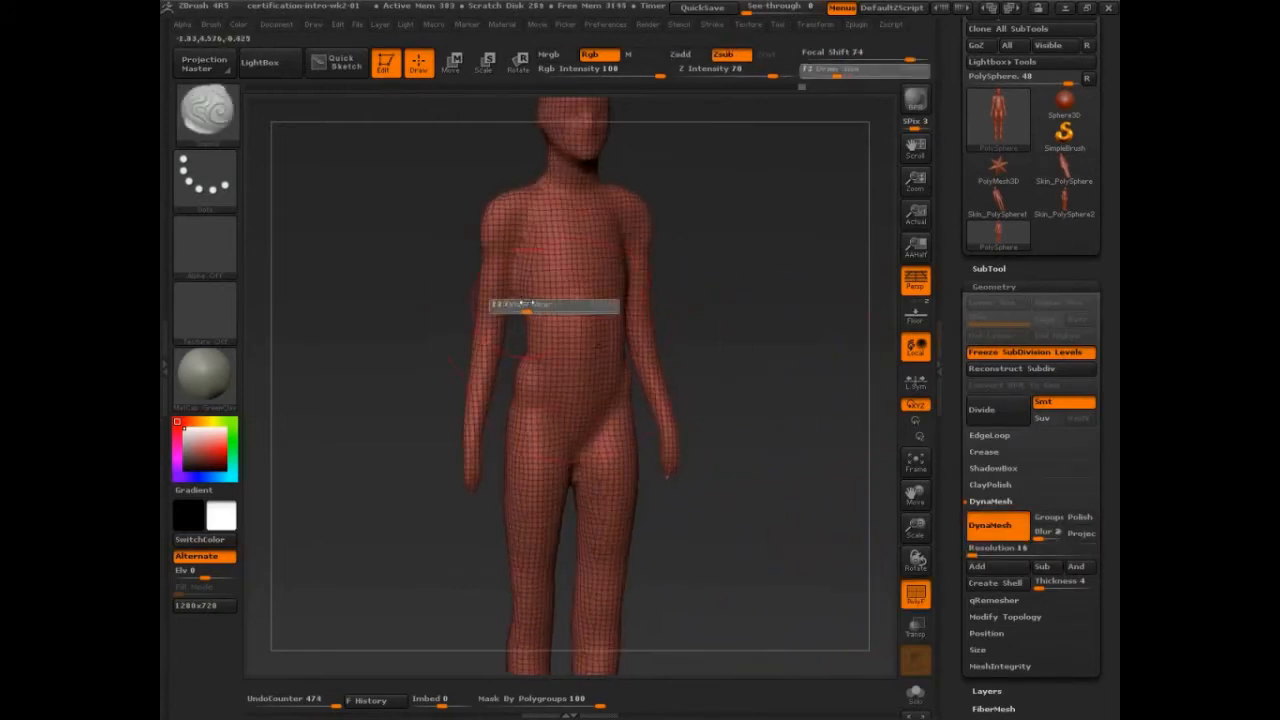
mouse_move(514, 360)
mouse_down()
mouse_move(523, 257)
mouse_move(518, 275)
mouse_up()
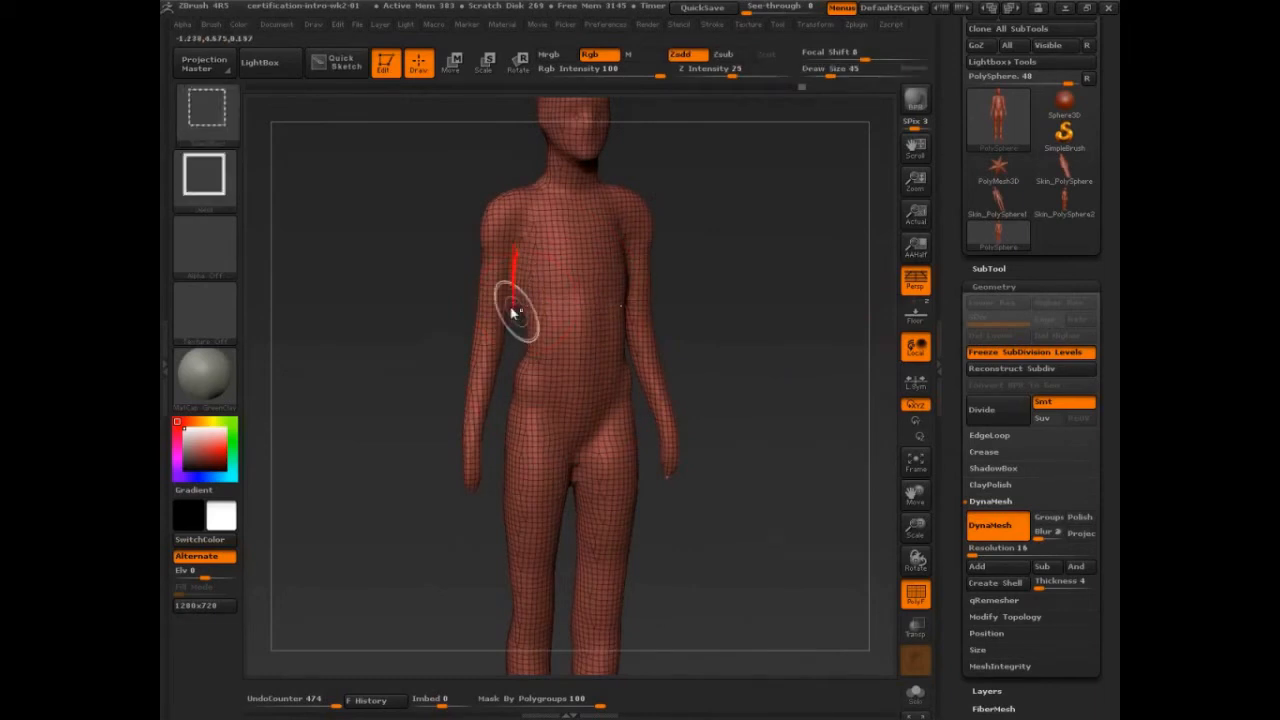
key(shift)
key(ctrl+z)
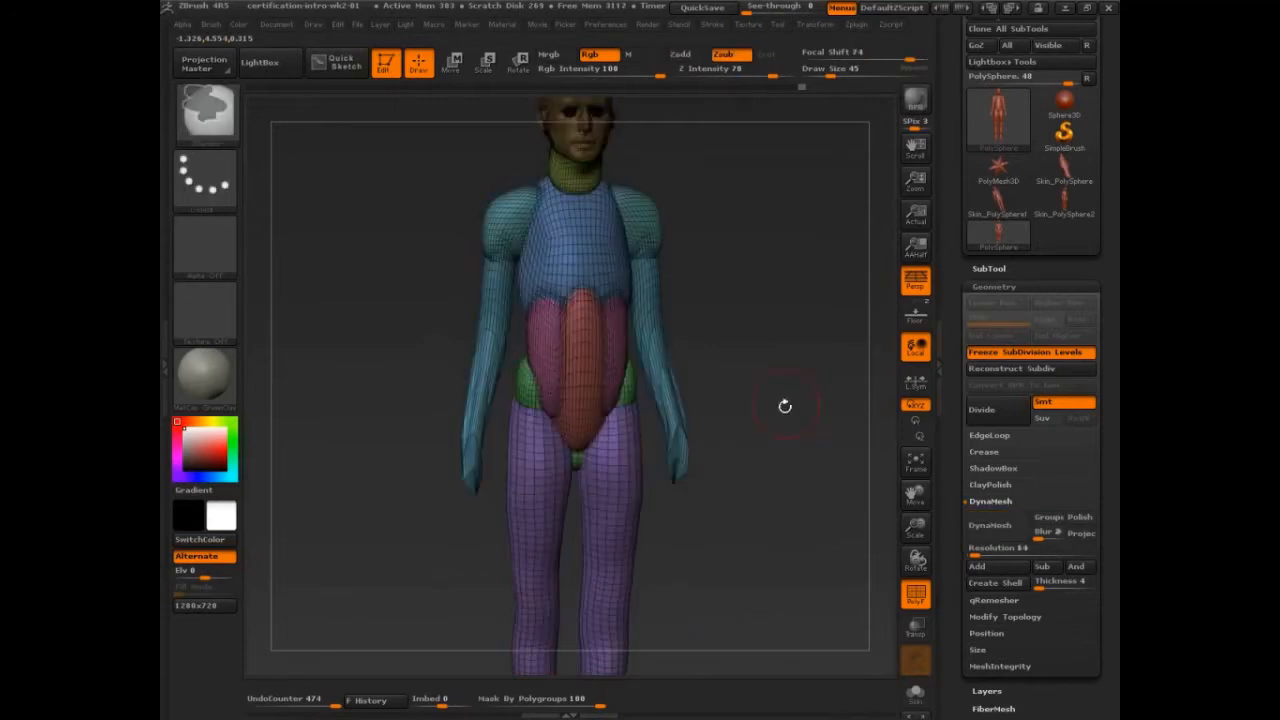
- Set the draw size to 131 and Mask By Polygroups to 100, and switch to the Move brush
key(s)
drag(745, 417, 762, 416)
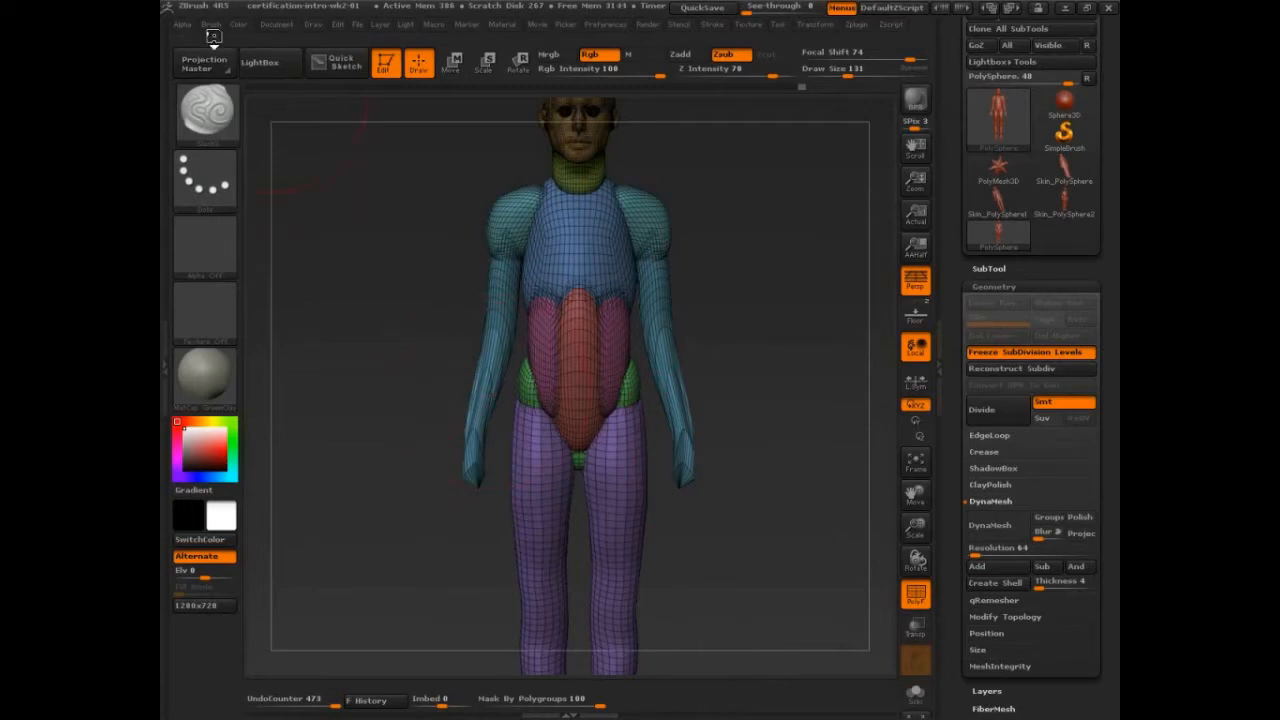
click(211, 23)
drag(330, 632, 356, 633)
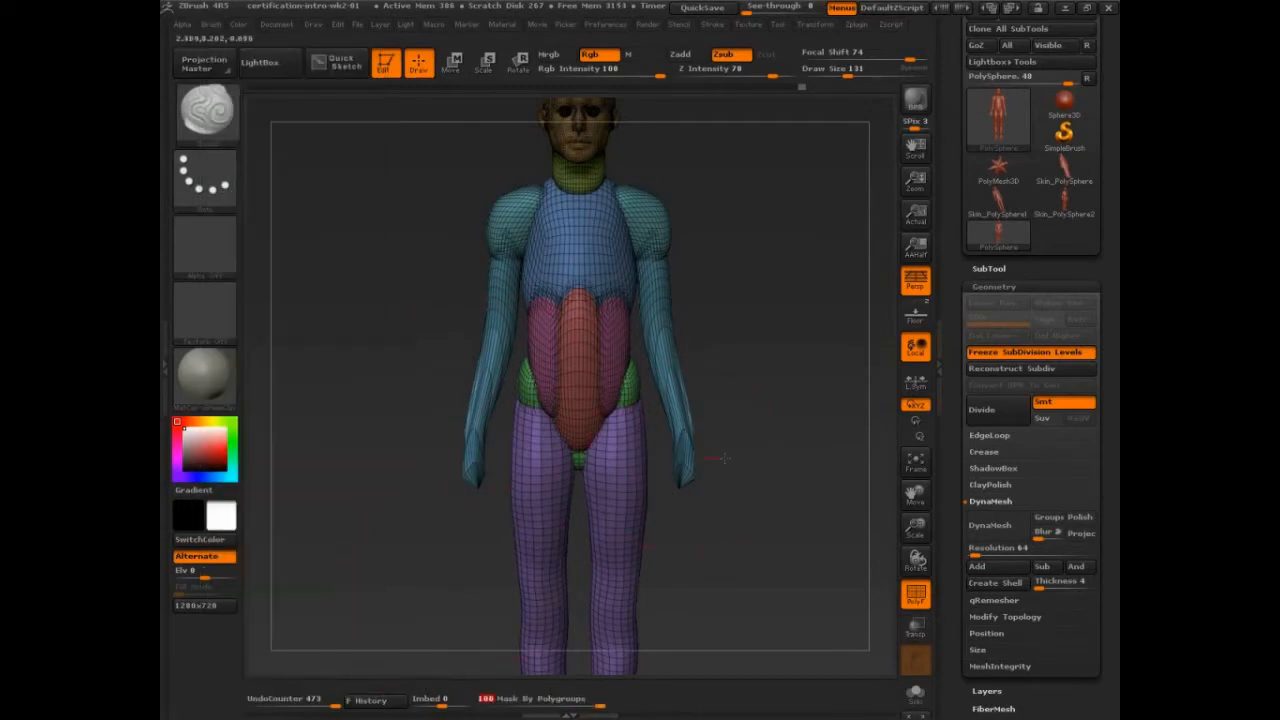
key(ctrl+z)
key(b)
key(m)
key(v)
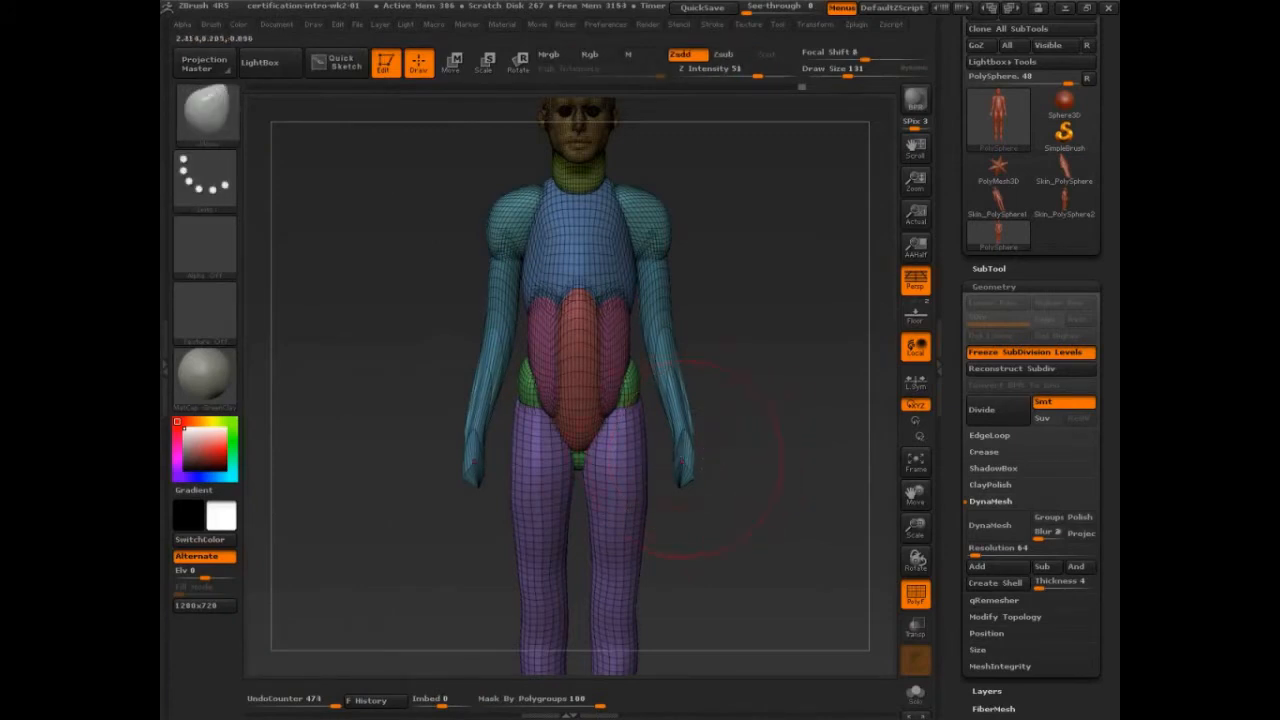
- Pull both hands, forearms and upper arms outward from the body symmetrically with the Move brush
mouse_move(683, 456)
mouse_down()
mouse_move(711, 458)
mouse_move(703, 450)
mouse_up()
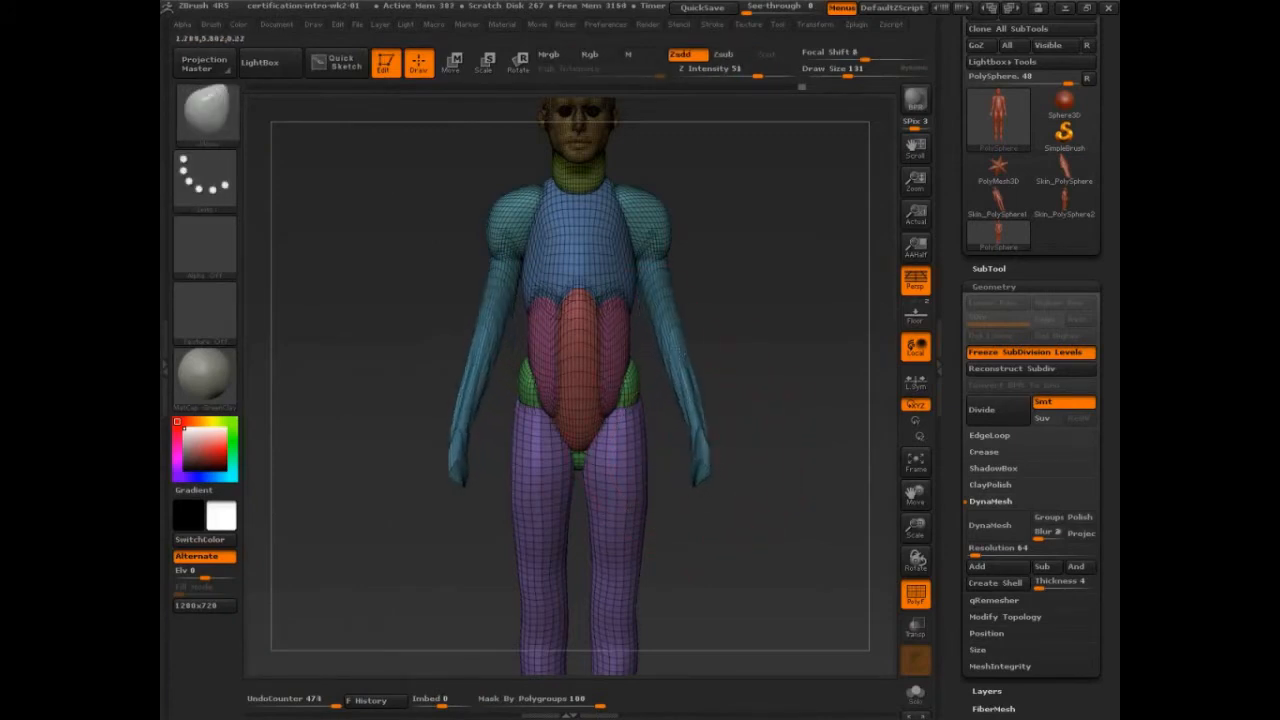
drag(655, 300, 664, 300)
drag(704, 452, 733, 457)
drag(688, 372, 704, 375)
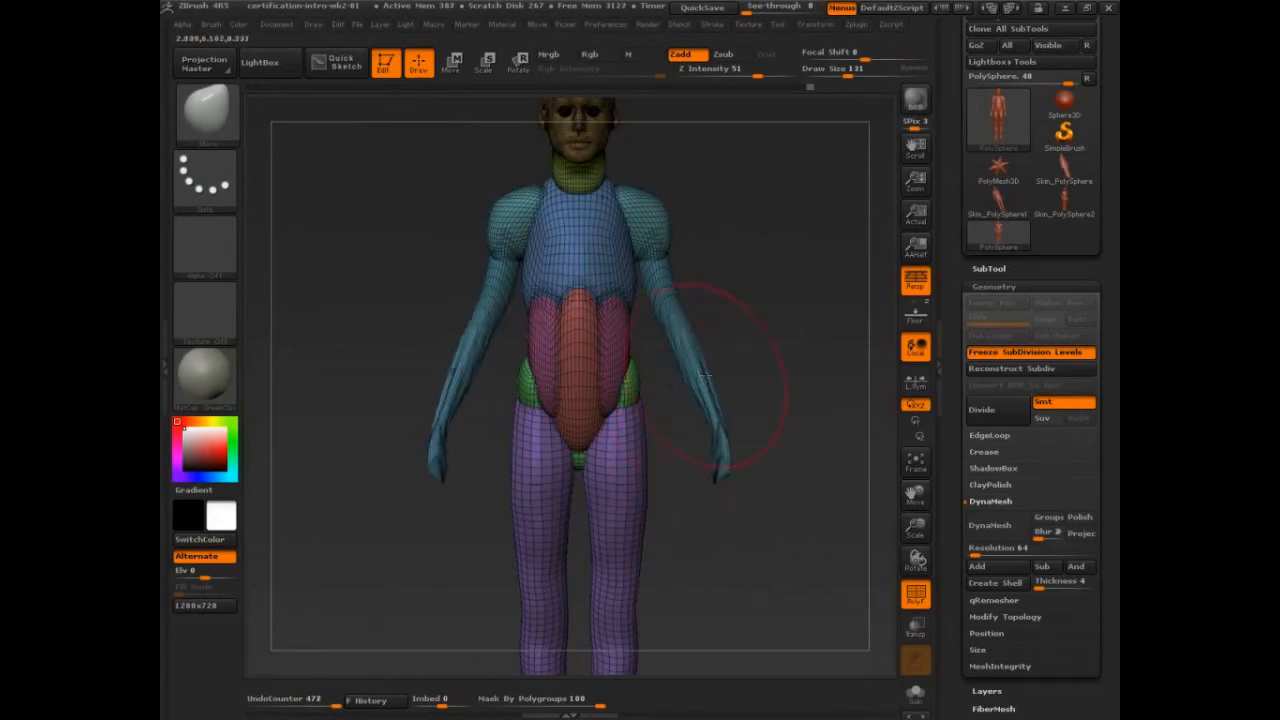
mouse_move(773, 410)
mouse_down()
mouse_move(791, 374)
mouse_move(686, 443)
mouse_move(622, 455)
mouse_up()
key(ctrl+shift+d)
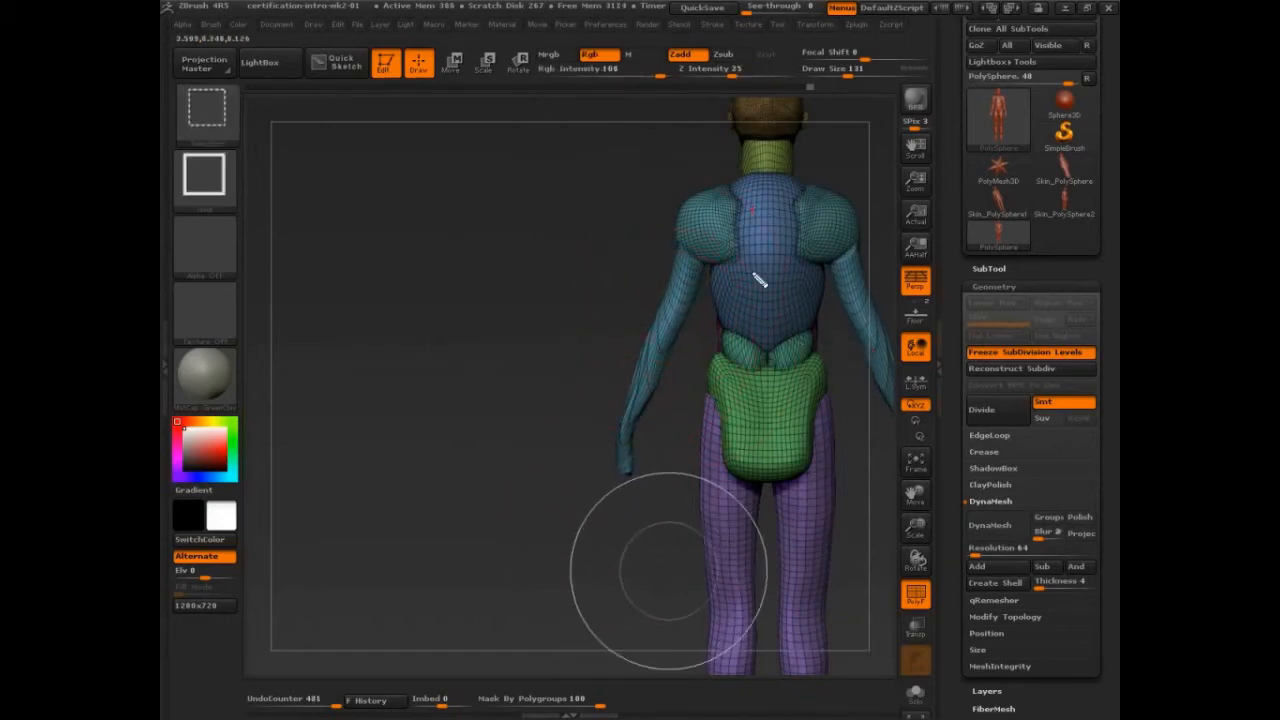
mouse_move(752, 208)
mouse_down()
mouse_move(750, 520)
mouse_move(450, 217)
mouse_up()
drag(757, 202, 520, 510)
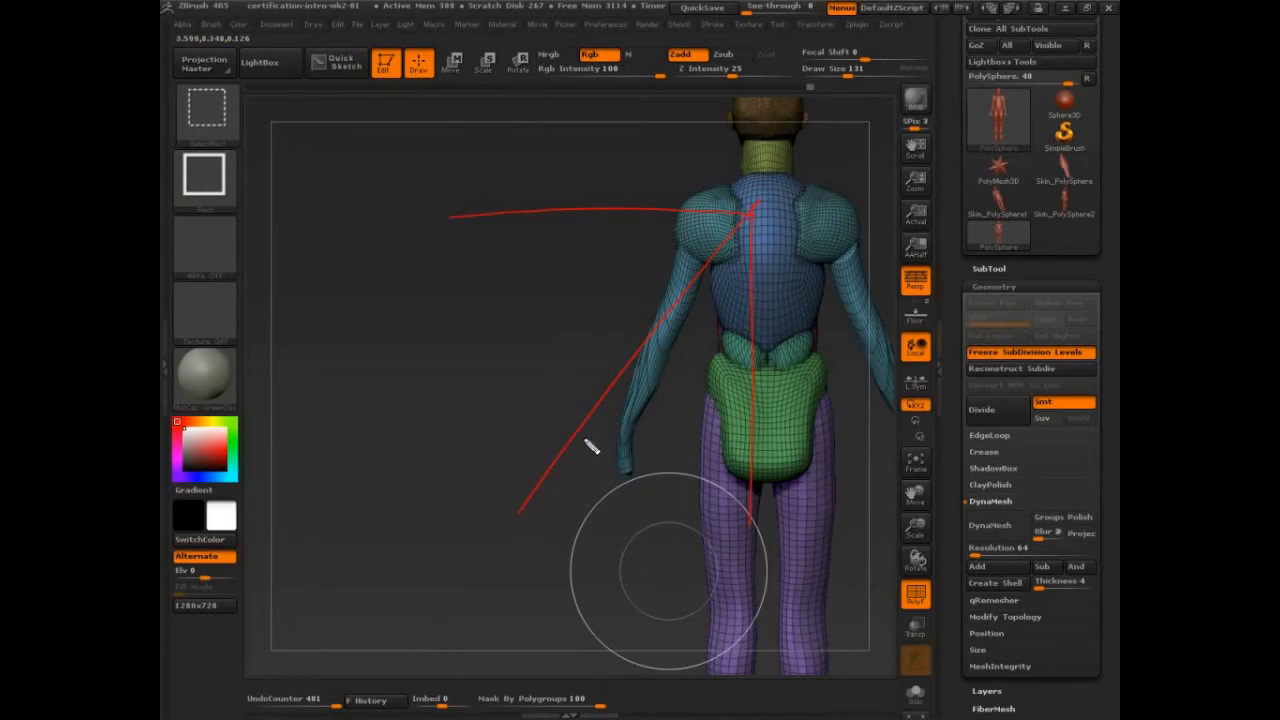
drag(757, 208, 596, 524)
key(Escape)
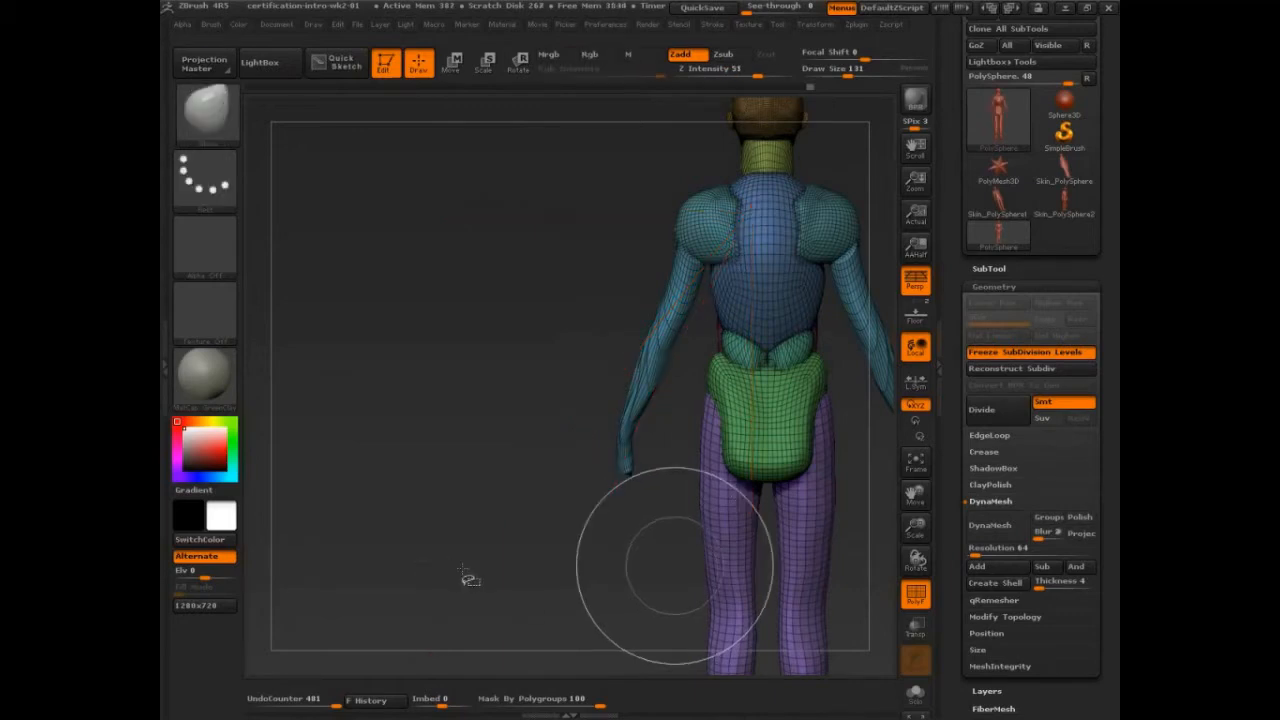
- Sketch horizontal, vertical and diagonal guide lines from the shoulder over the back view, label the 45 degree arm angle, and clear the markup
mouse_move(478, 204)
mouse_down()
mouse_move(732, 189)
mouse_move(713, 580)
mouse_up()
drag(716, 196, 488, 507)
drag(595, 493, 588, 505)
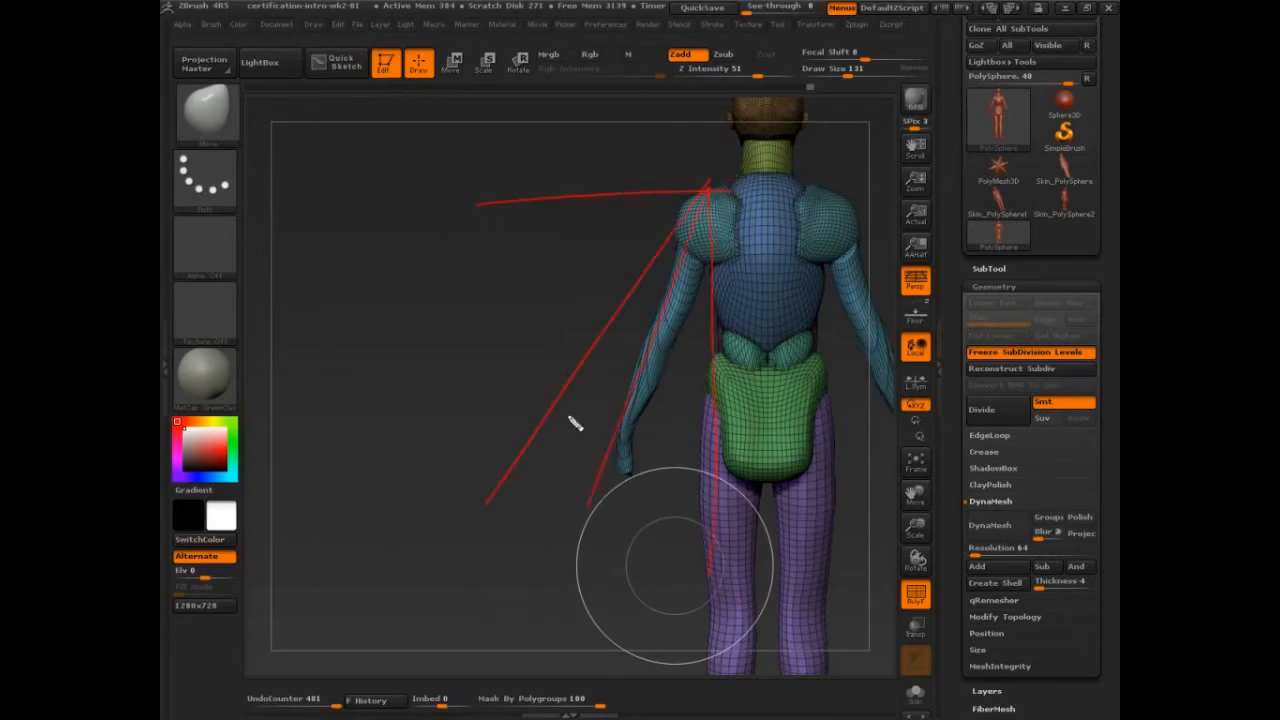
drag(533, 370, 537, 396)
drag(549, 368, 550, 383)
drag(584, 423, 607, 441)
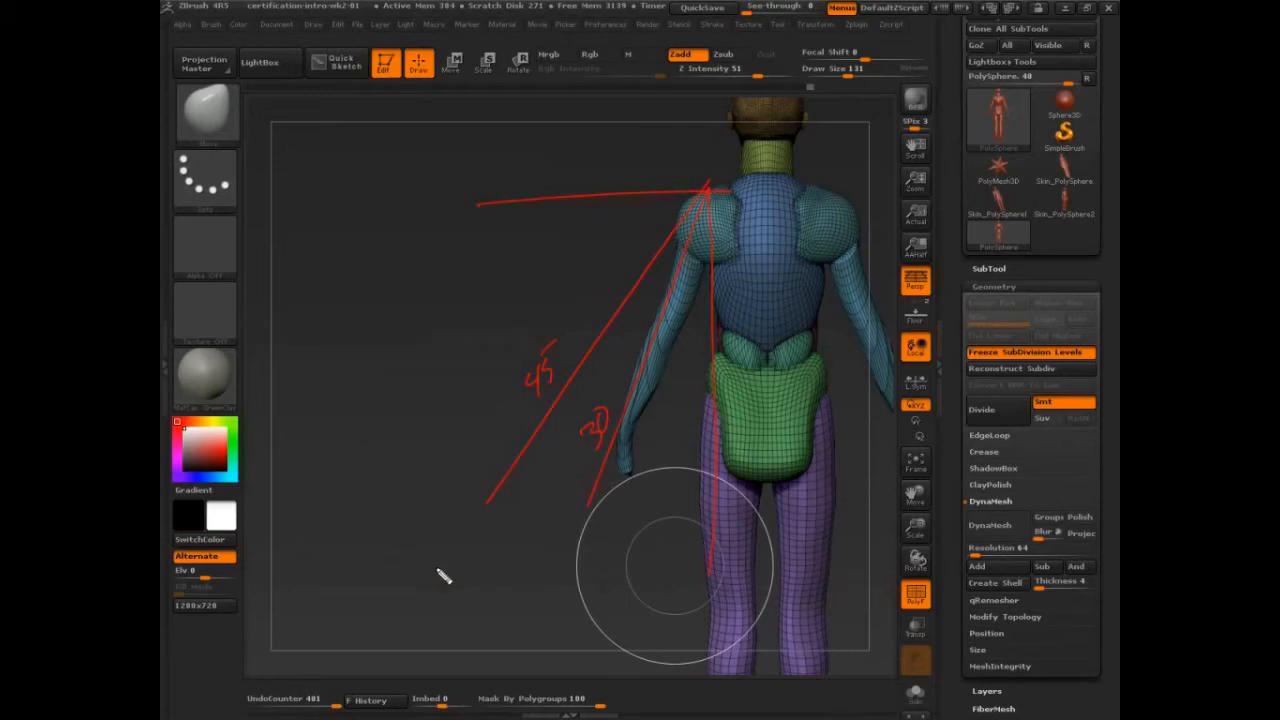
key(Escape)
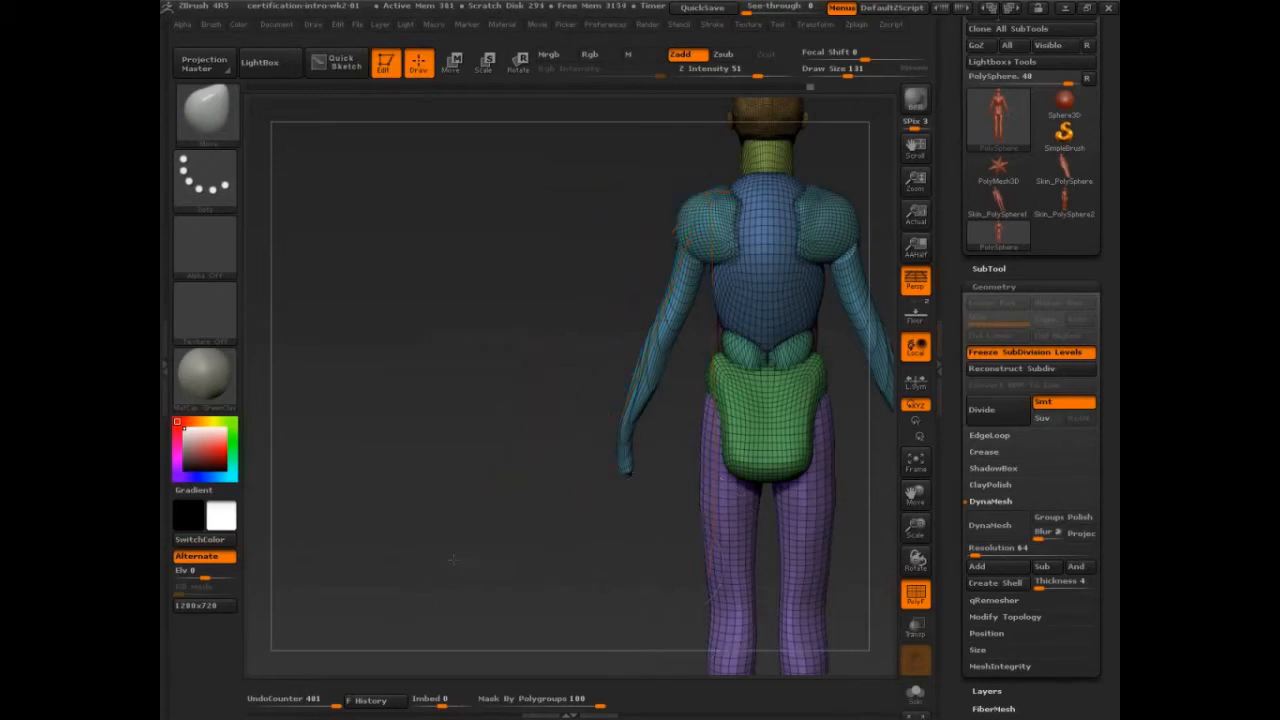
- Pull the arms further away from the body with the Move brush at draw size 175, checking the pose from front and back
mouse_move(600, 610)
mouse_down()
mouse_move(657, 606)
mouse_move(725, 490)
mouse_move(746, 483)
mouse_up()
drag(680, 450, 680, 435)
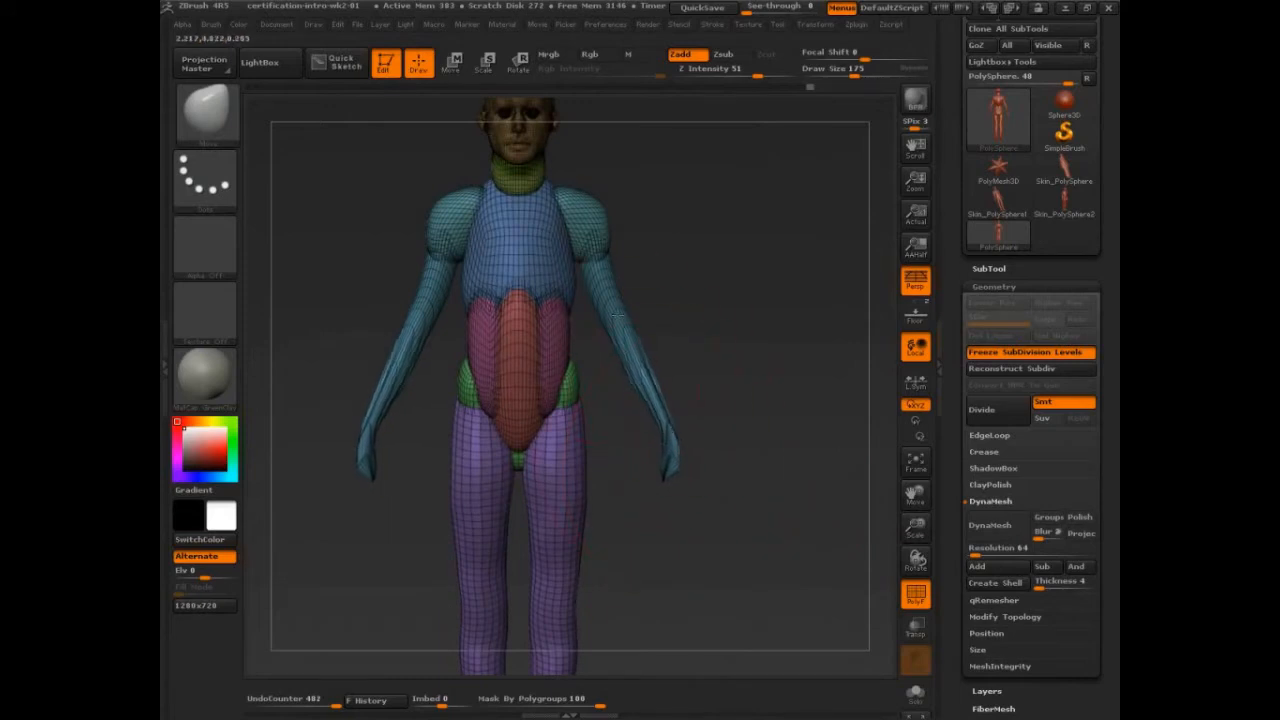
drag(616, 313, 629, 316)
drag(678, 454, 676, 458)
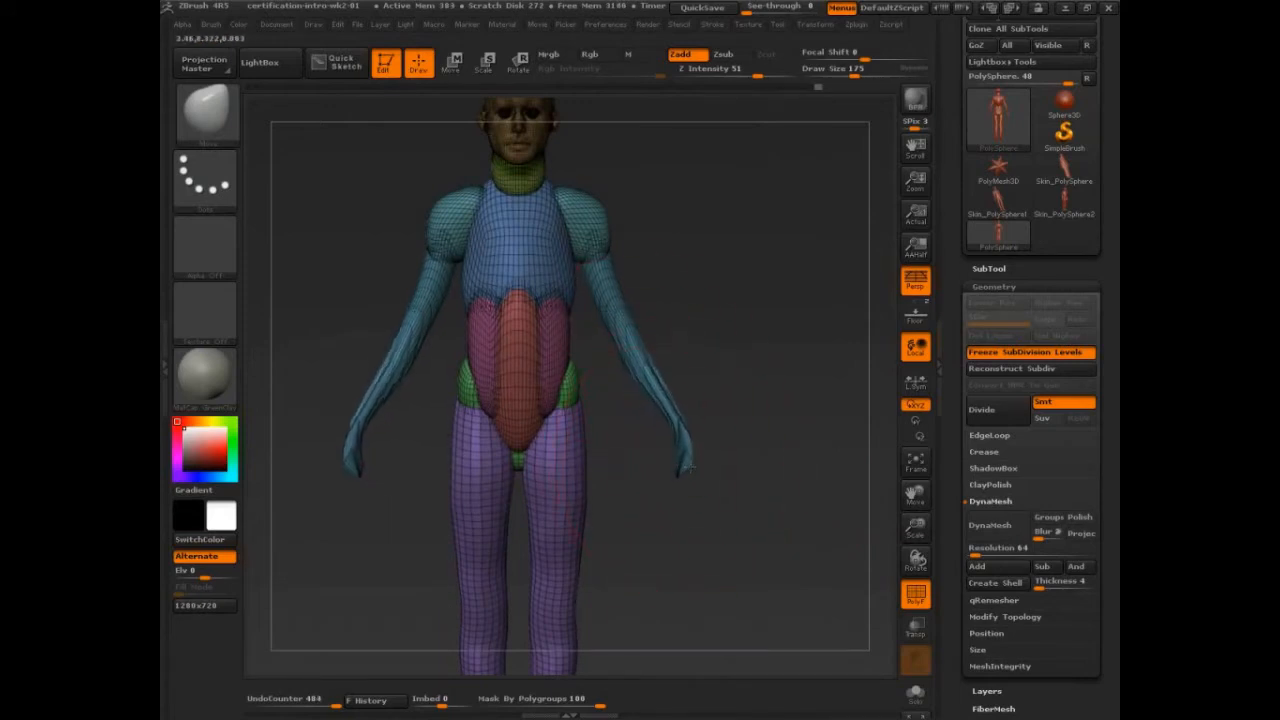
drag(648, 375, 640, 357)
mouse_move(628, 312)
mouse_down()
mouse_move(666, 383)
mouse_move(655, 374)
mouse_up()
drag(677, 451, 692, 441)
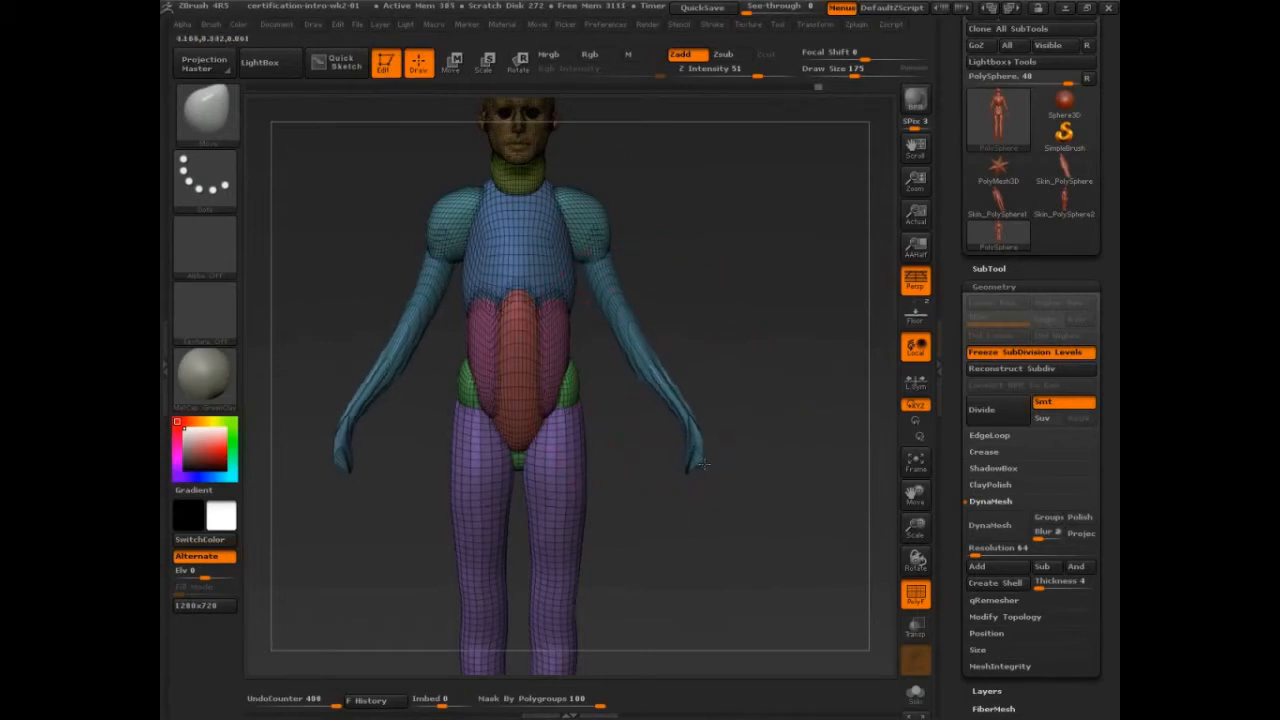
drag(799, 433, 638, 364)
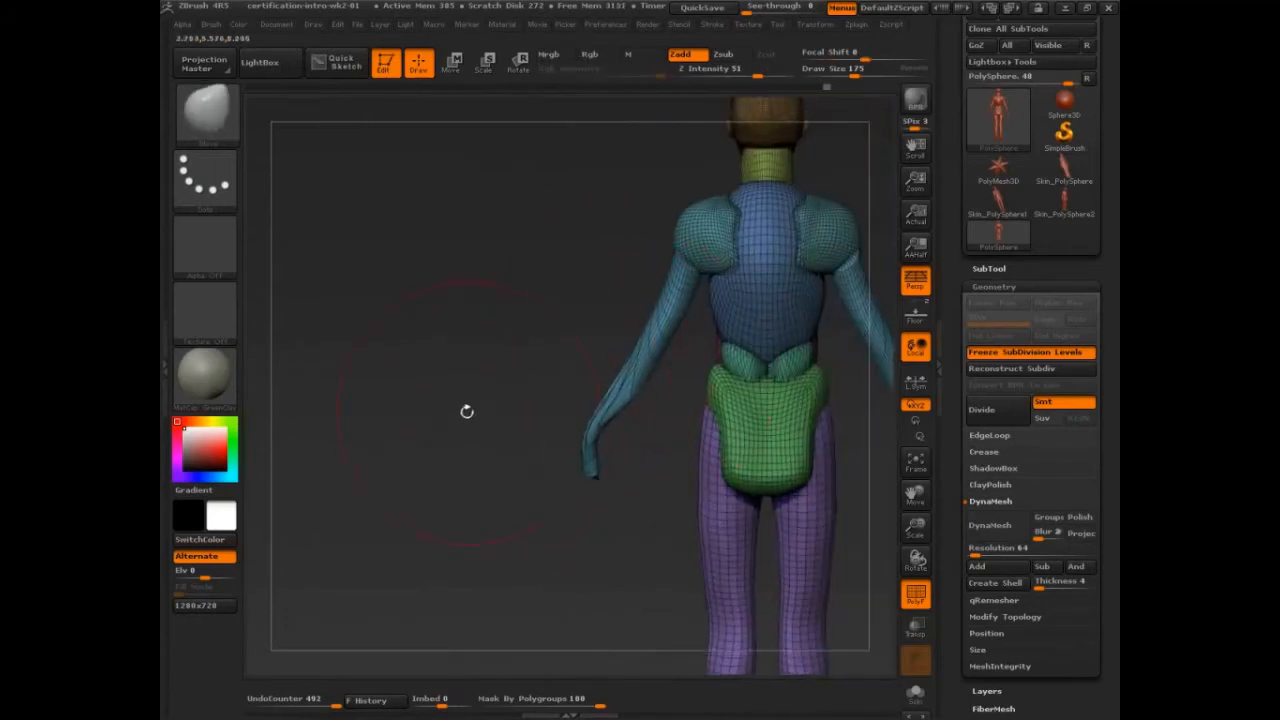
drag(467, 411, 754, 347)
- Reduce the draw size to 86 and set the auto-masking Mask By Polygroups value to 0
key(s)
drag(752, 346, 740, 345)
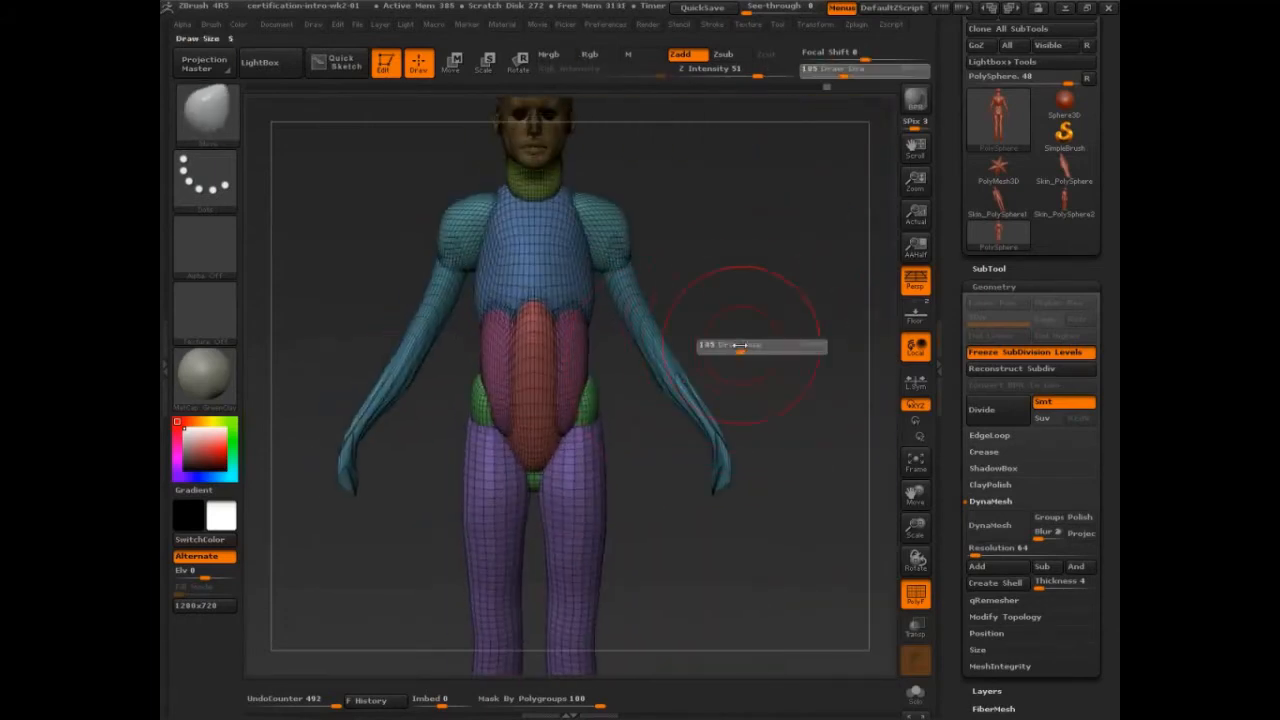
click(211, 24)
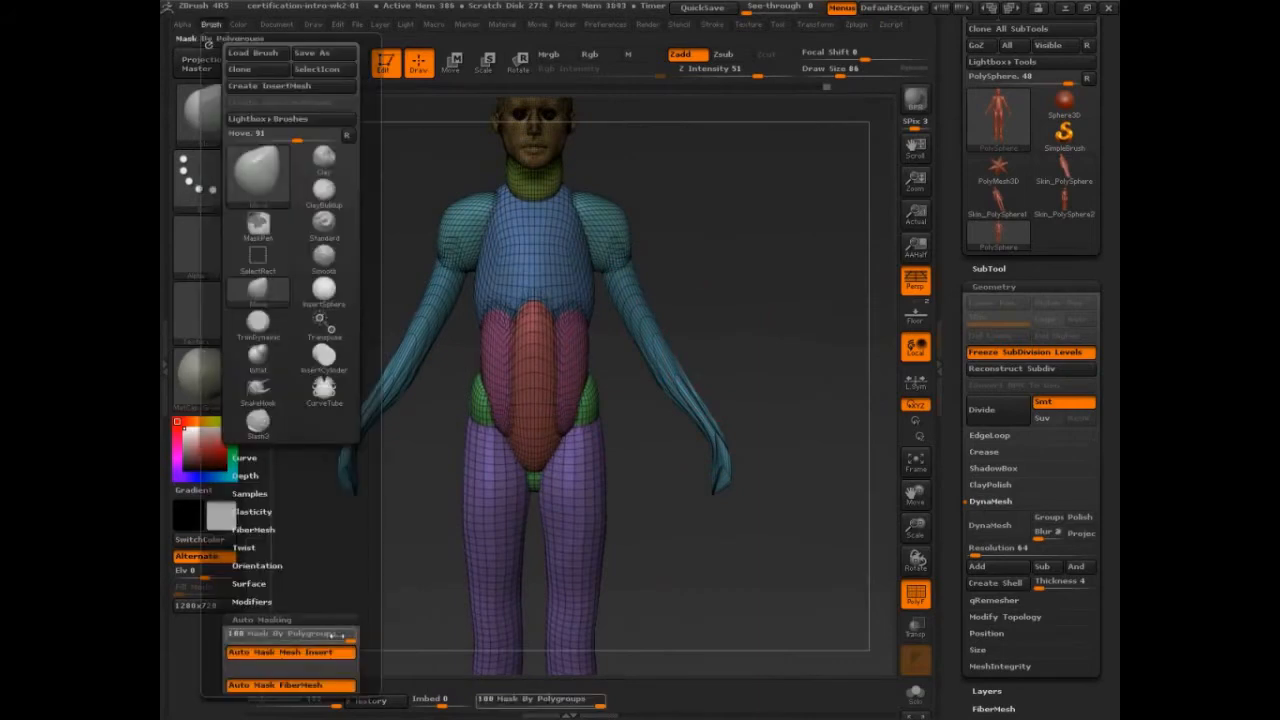
drag(338, 635, 229, 634)
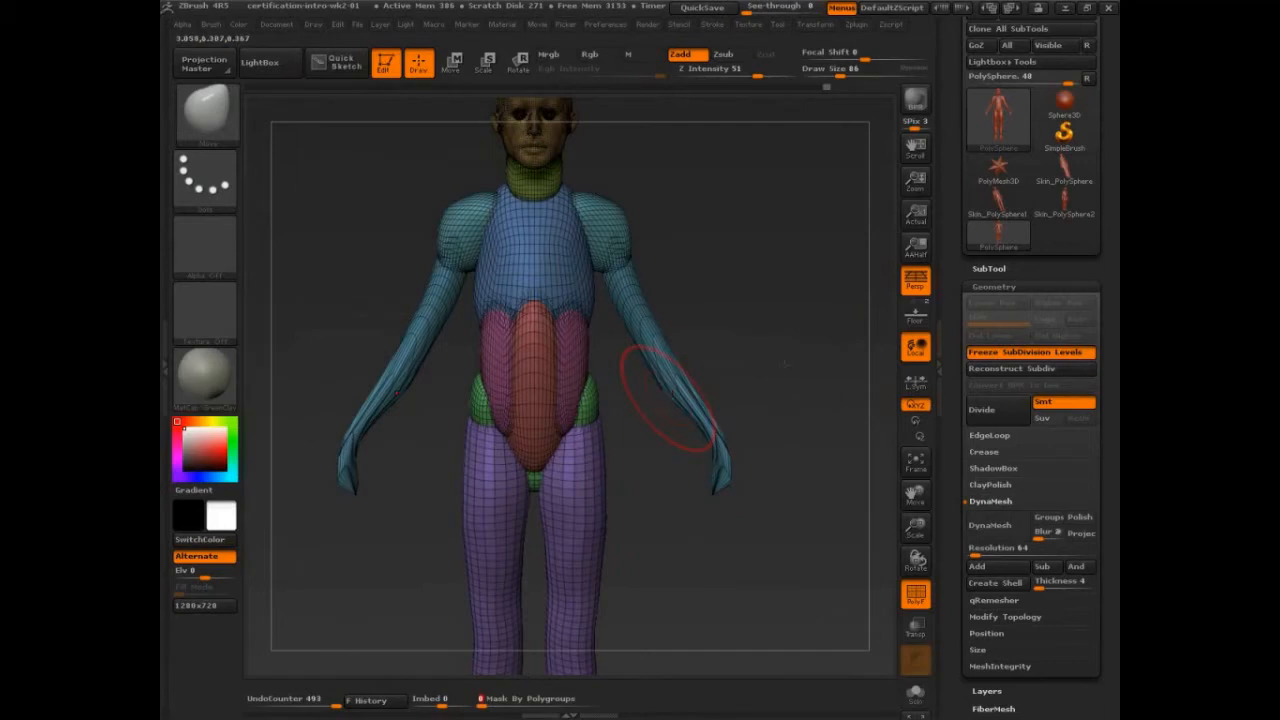
- Hide the wireframe and activate the Rotate transpose mode, temporarily marking up the Move, Scale and Rotate modes
click(915, 593)
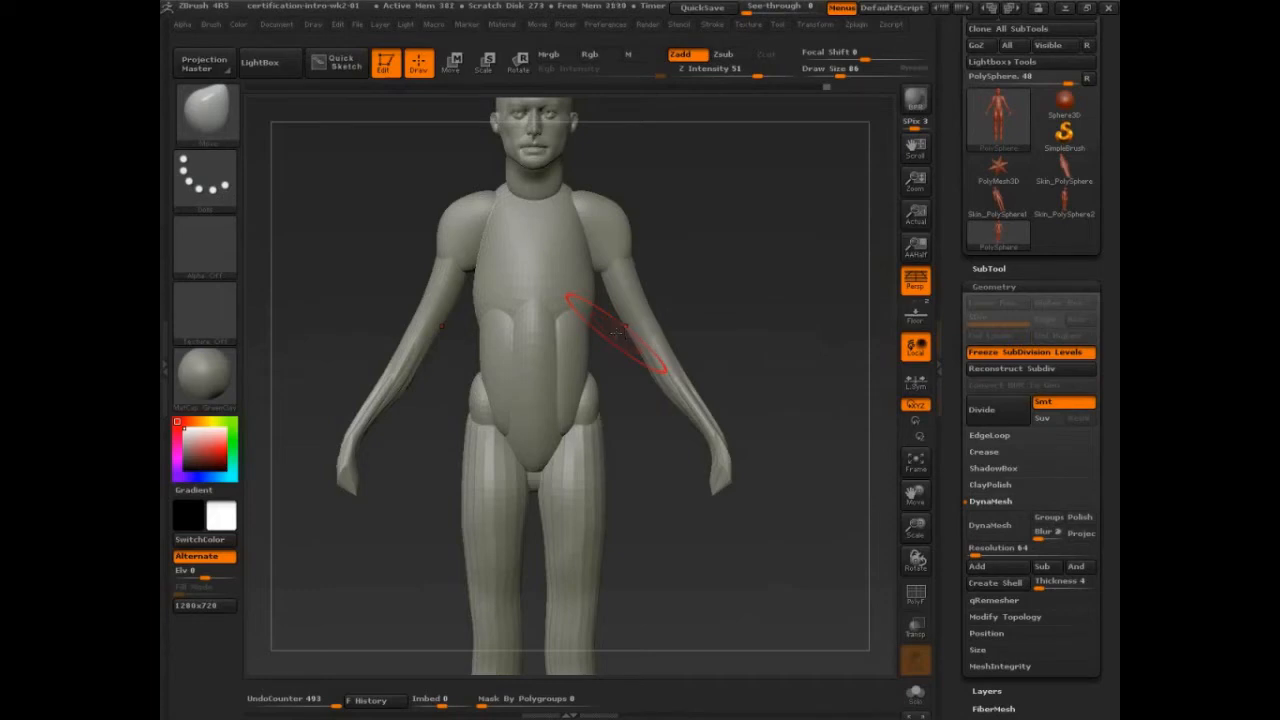
key(r)
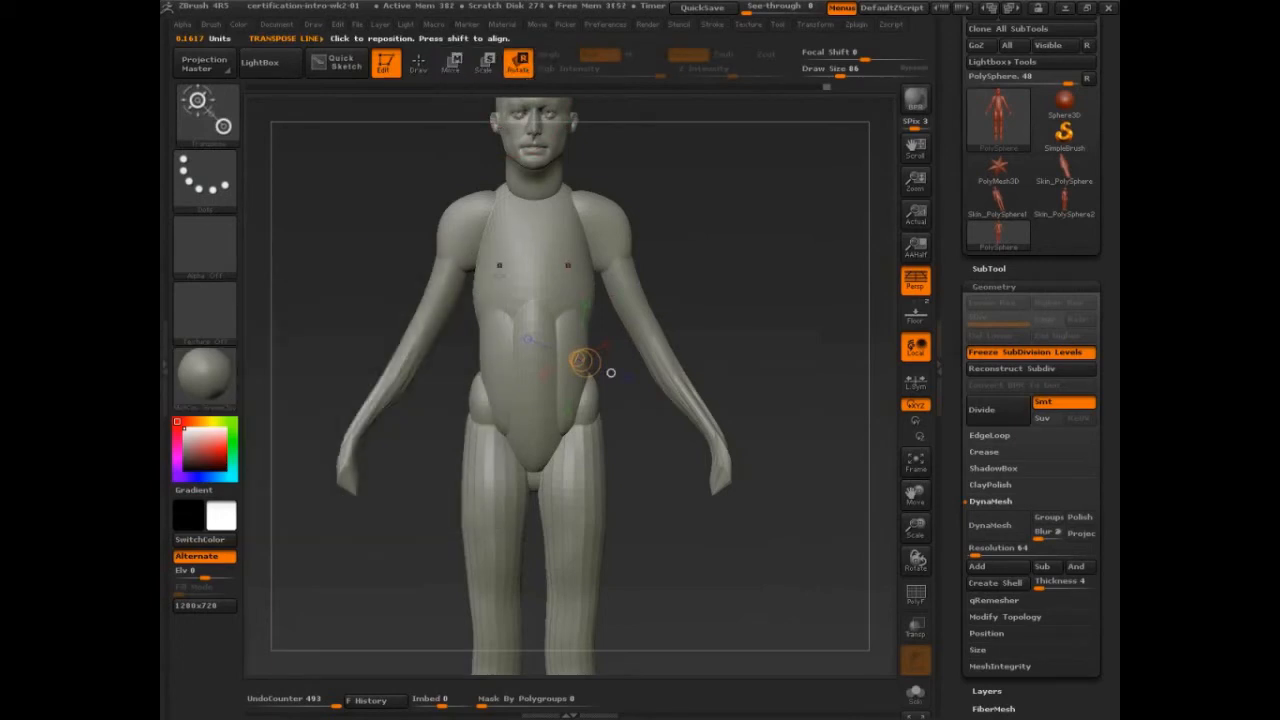
mouse_move(440, 86)
mouse_down()
mouse_move(539, 72)
mouse_move(437, 43)
mouse_move(440, 86)
mouse_move(540, 90)
mouse_up()
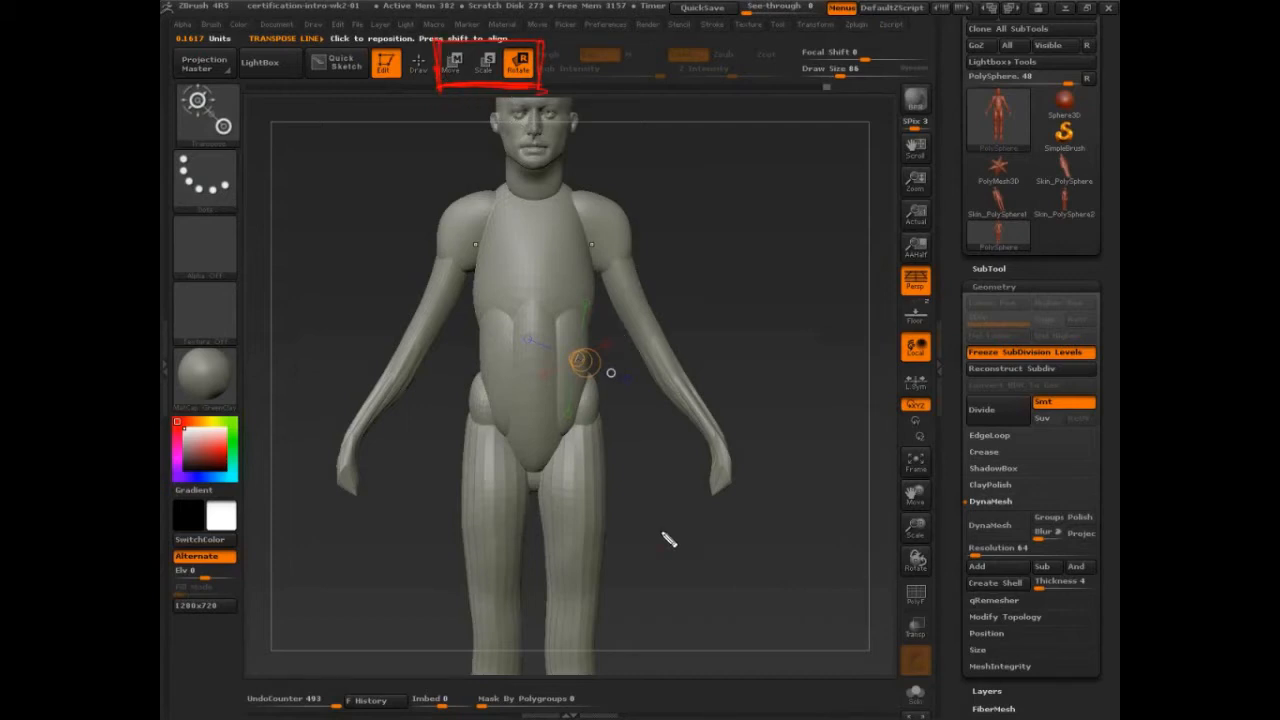
mouse_move(468, 48)
mouse_down()
mouse_move(440, 70)
mouse_move(484, 90)
mouse_move(530, 74)
mouse_up()
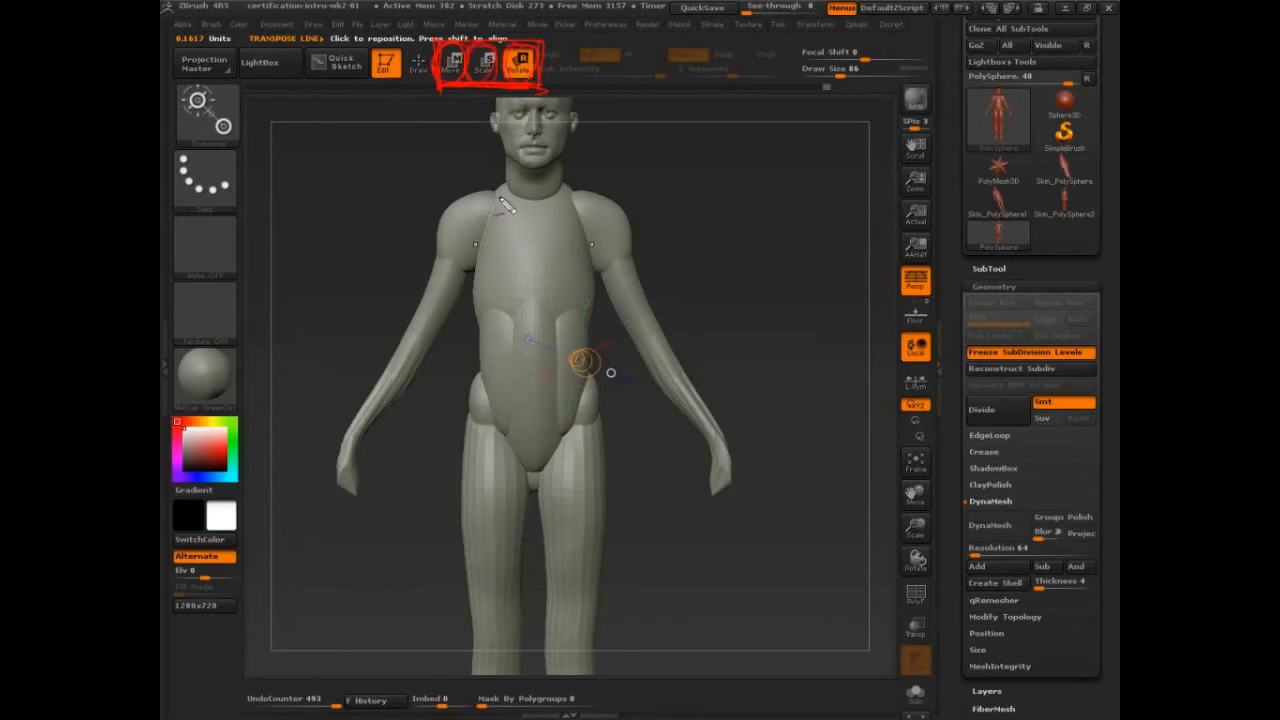
key(Escape)
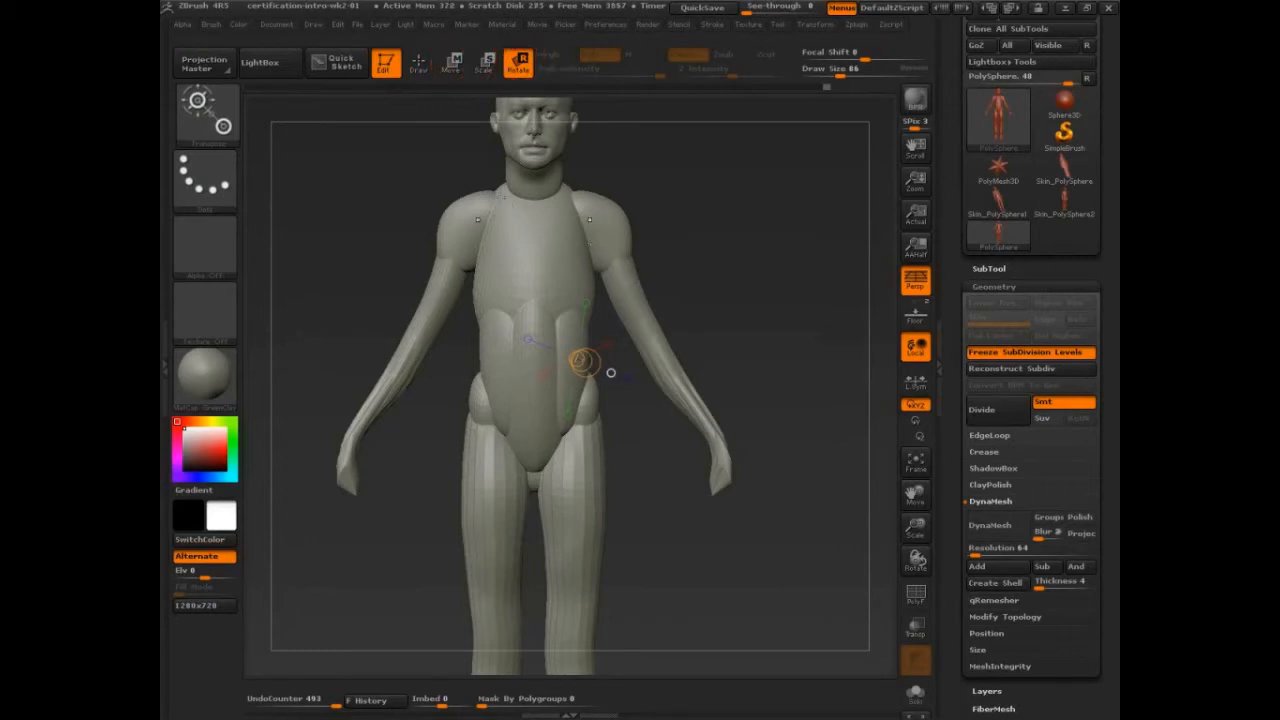
- Draw a transpose line about 3.14 units long outward from the armpit area and label its positioning axis, mover and fulcrum
mouse_move(846, 352)
mouse_down()
mouse_move(776, 352)
mouse_move(846, 352)
mouse_up()
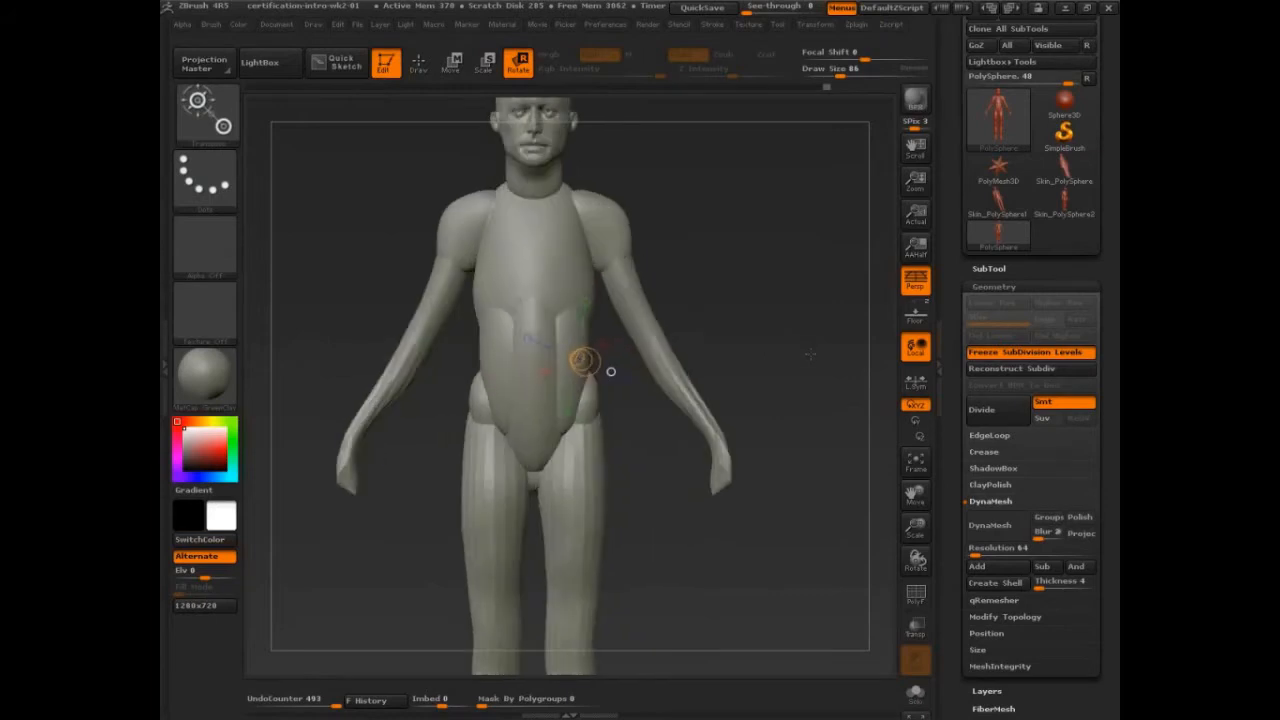
drag(584, 232, 830, 203)
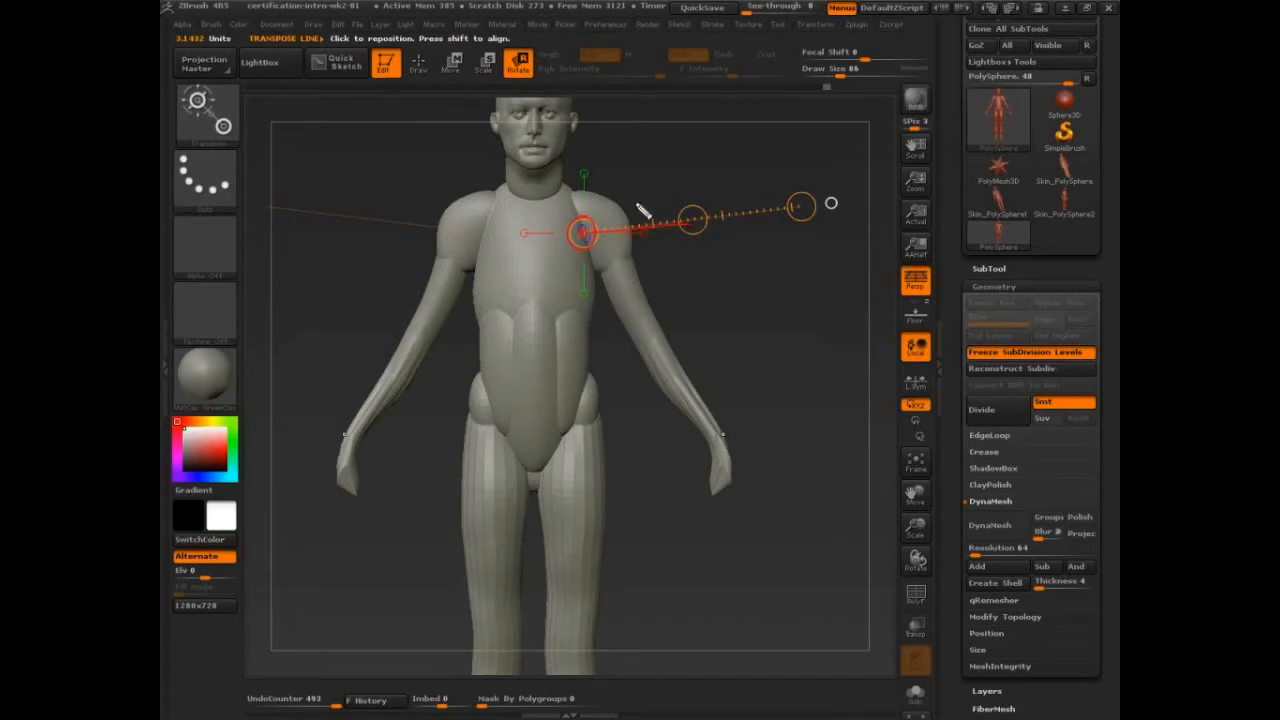
mouse_move(637, 196)
mouse_down()
mouse_move(648, 193)
mouse_move(640, 166)
mouse_move(671, 131)
mouse_move(737, 149)
mouse_move(660, 189)
mouse_move(706, 167)
mouse_move(696, 183)
mouse_up()
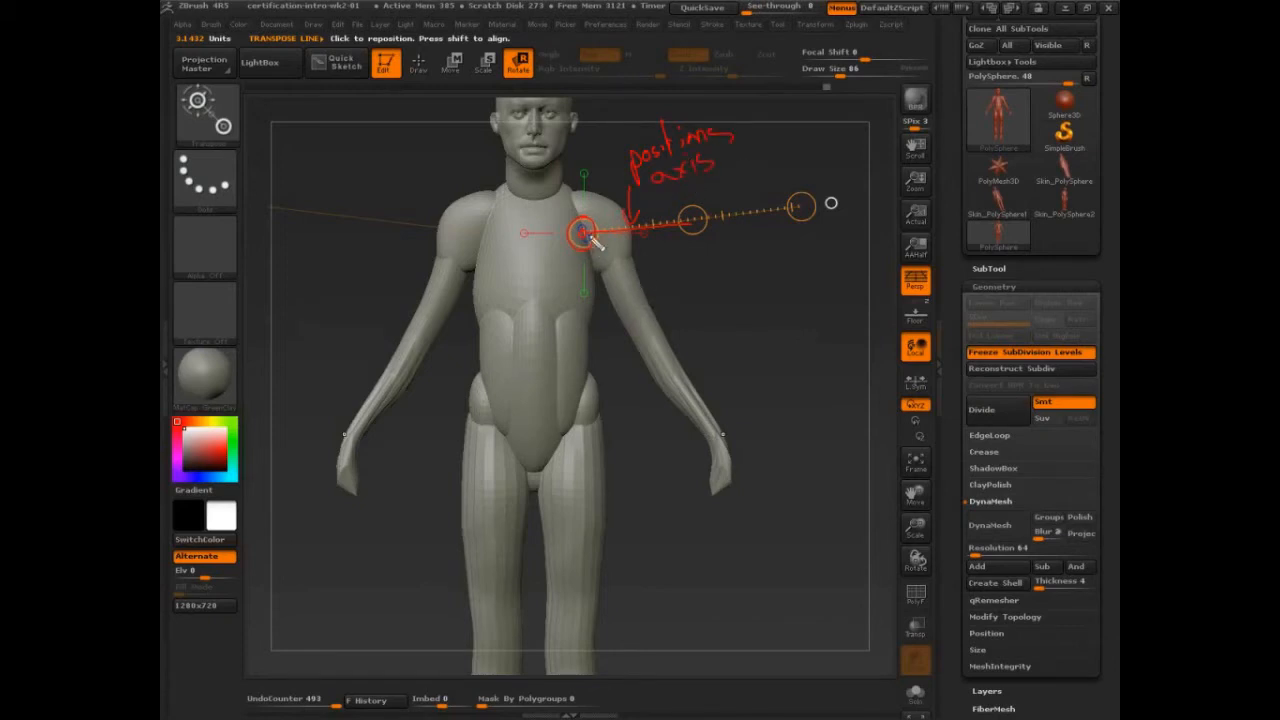
mouse_move(585, 217)
mouse_down()
mouse_move(550, 192)
mouse_move(606, 162)
mouse_up()
mouse_move(620, 320)
mouse_down()
mouse_move(663, 321)
mouse_move(714, 286)
mouse_up()
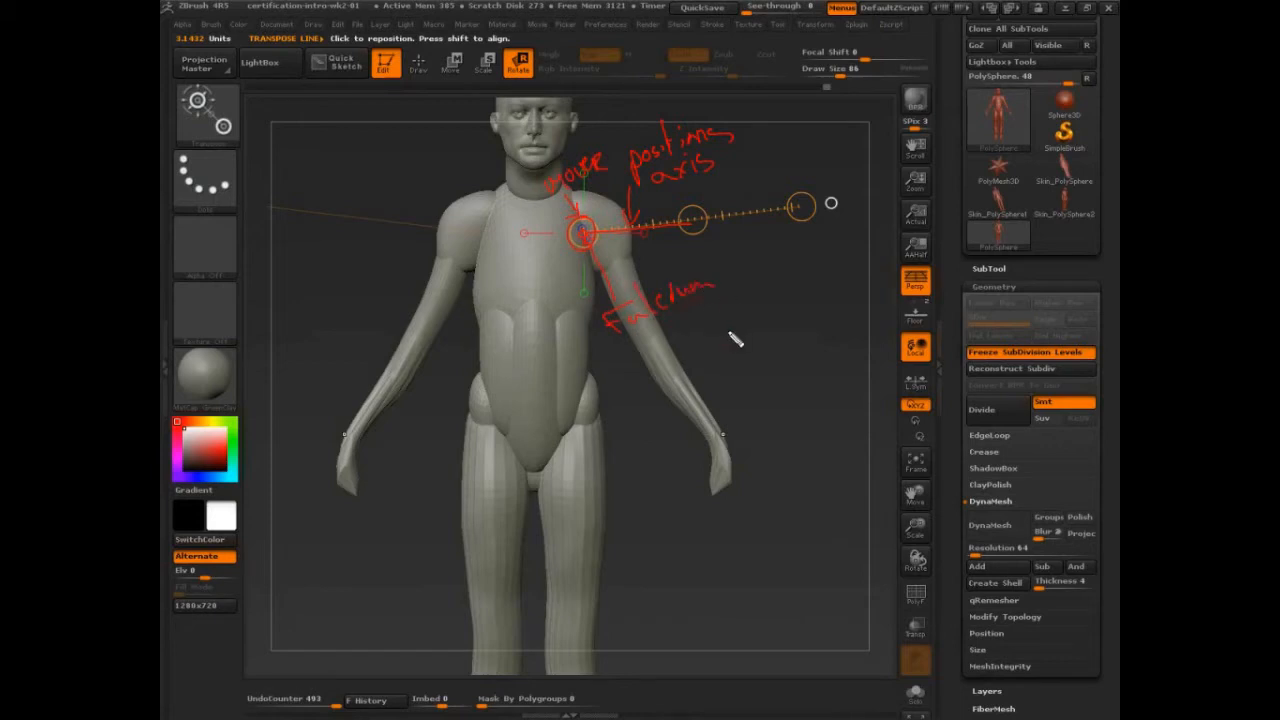
- Clear the annotations and mask by polygroup, isolating the arms, shoulders and thighs in turn before leaving only the arms unmasked
click(801, 206)
drag(849, 167, 833, 202)
key(Escape)
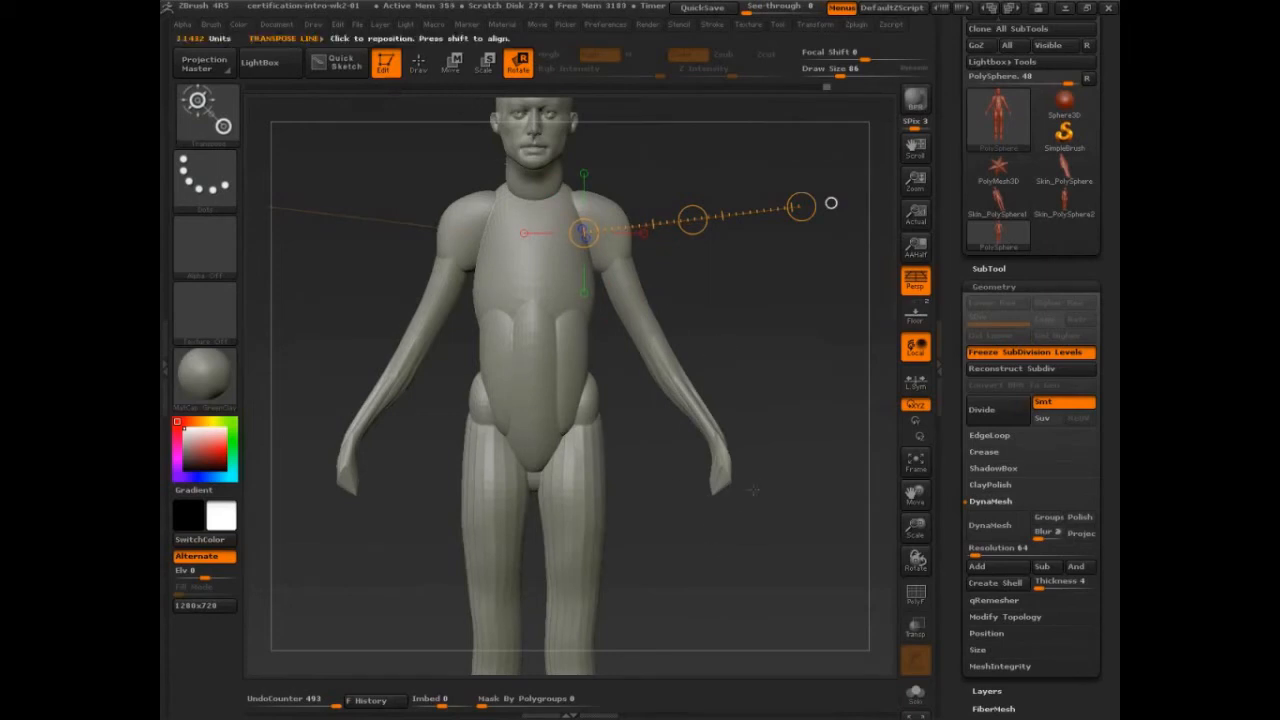
ctrl+drag(632, 297, 672, 344)
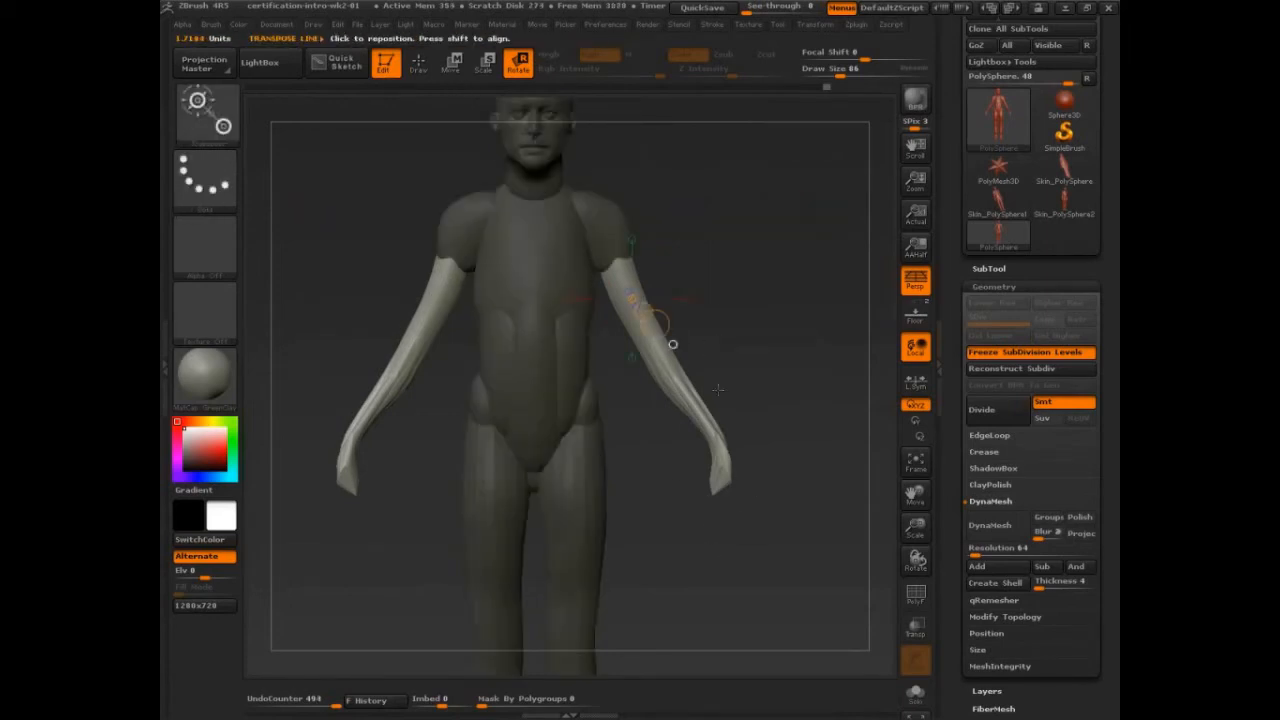
ctrl+drag(548, 244, 622, 228)
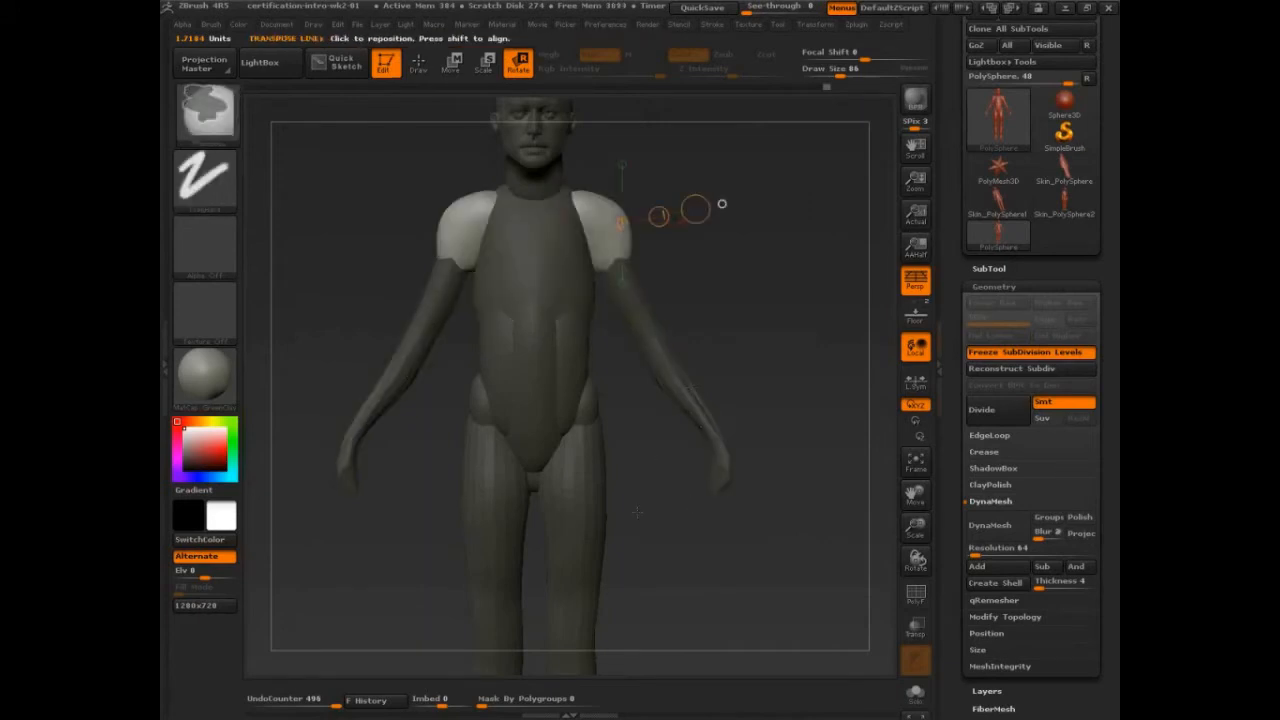
ctrl+drag(585, 496, 677, 537)
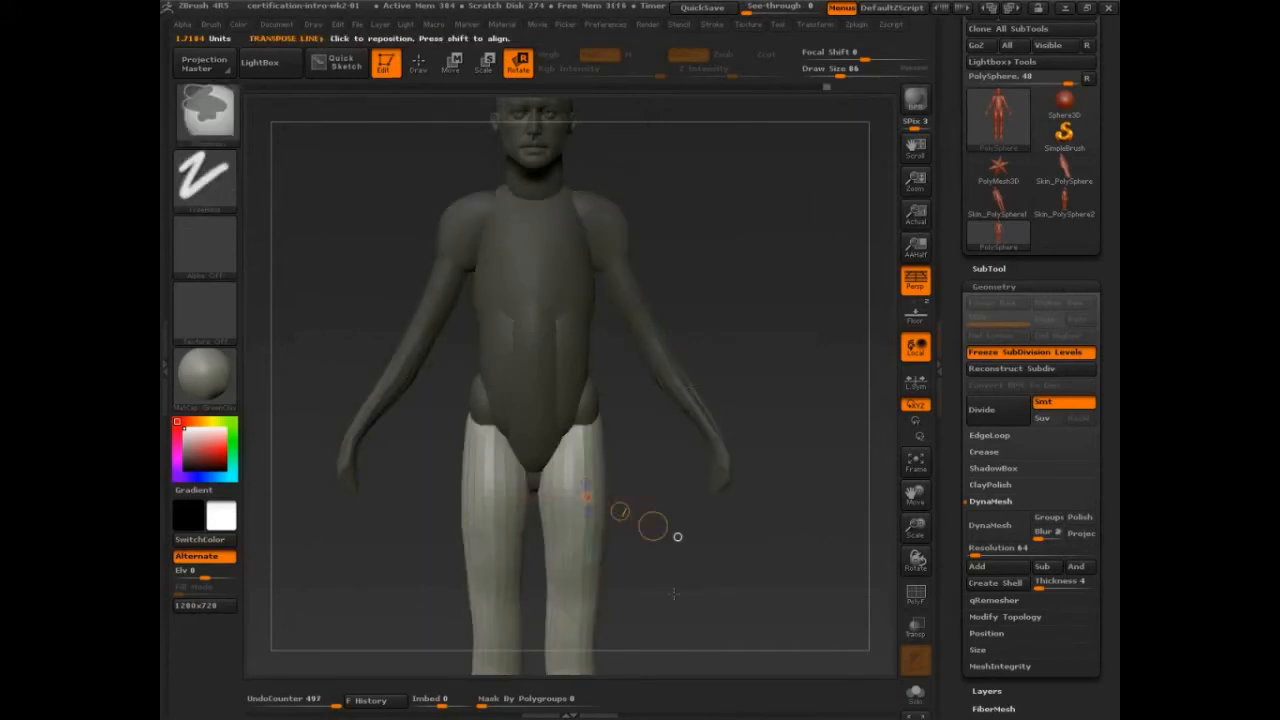
ctrl+drag(627, 284, 700, 294)
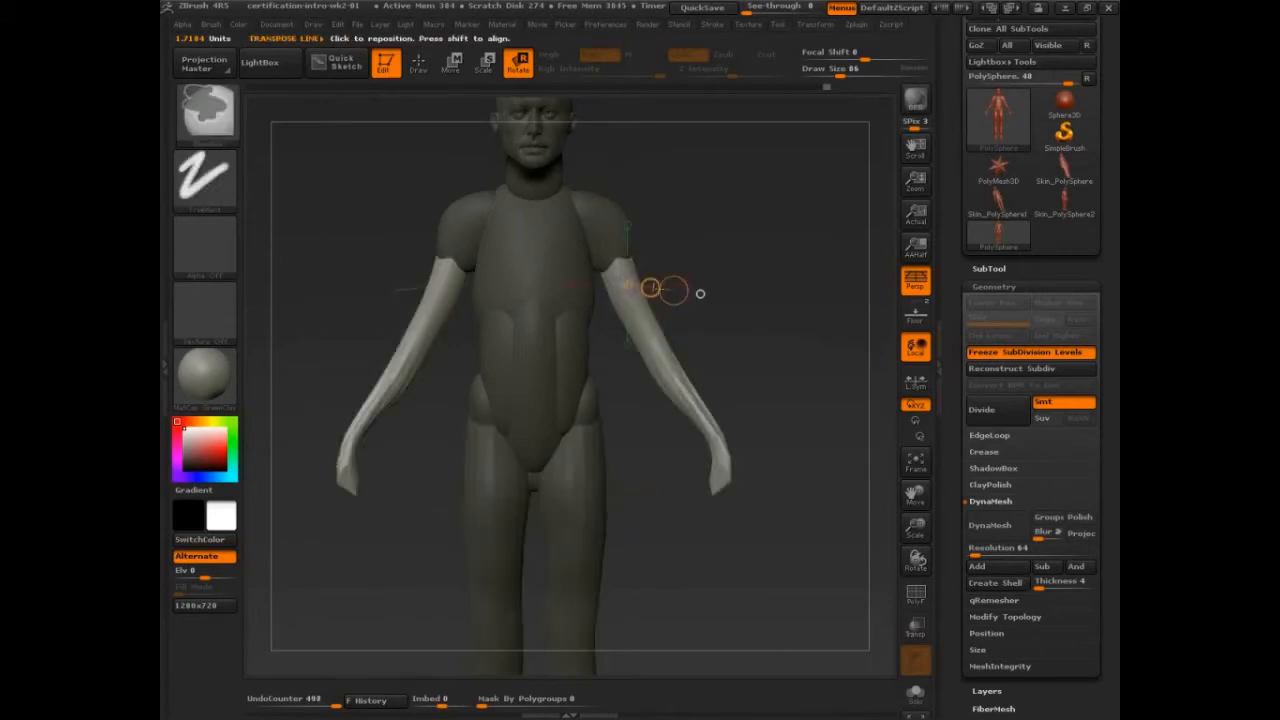
- Draw a transpose line about 1.06 units long outward from the shoulder and rotate the unmasked arms upward
drag(603, 230, 711, 185)
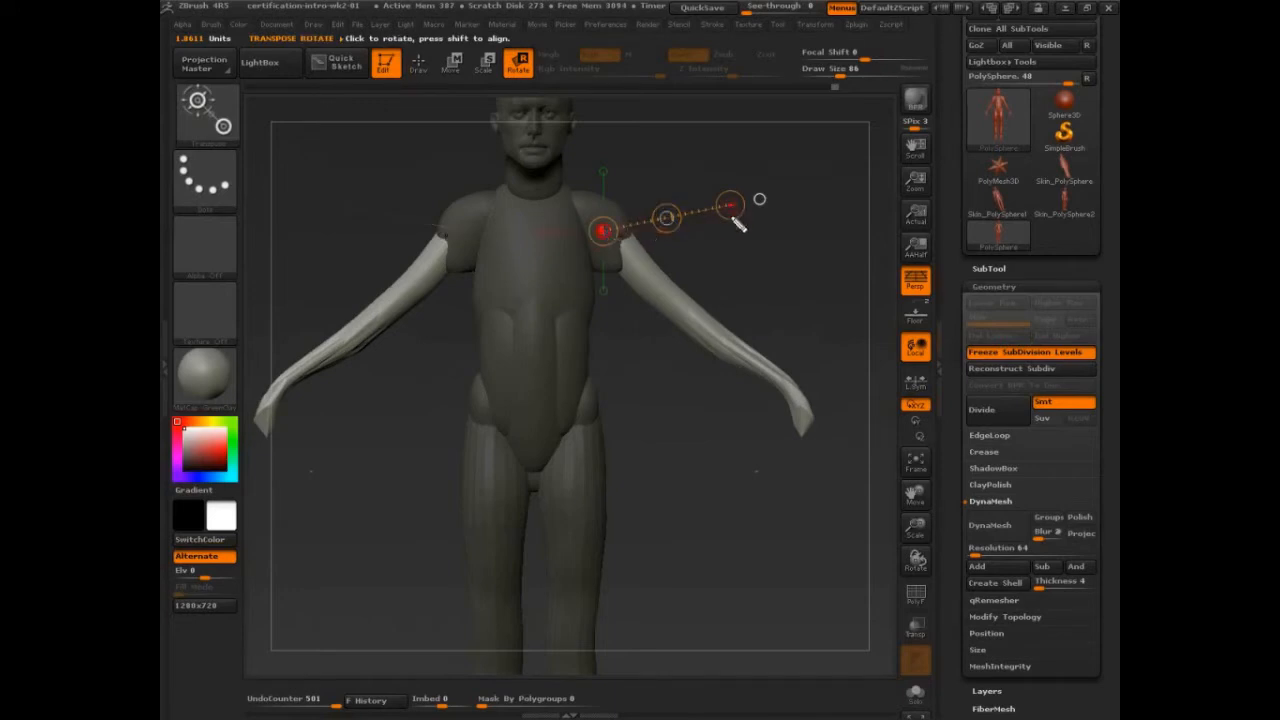
drag(604, 208, 718, 180)
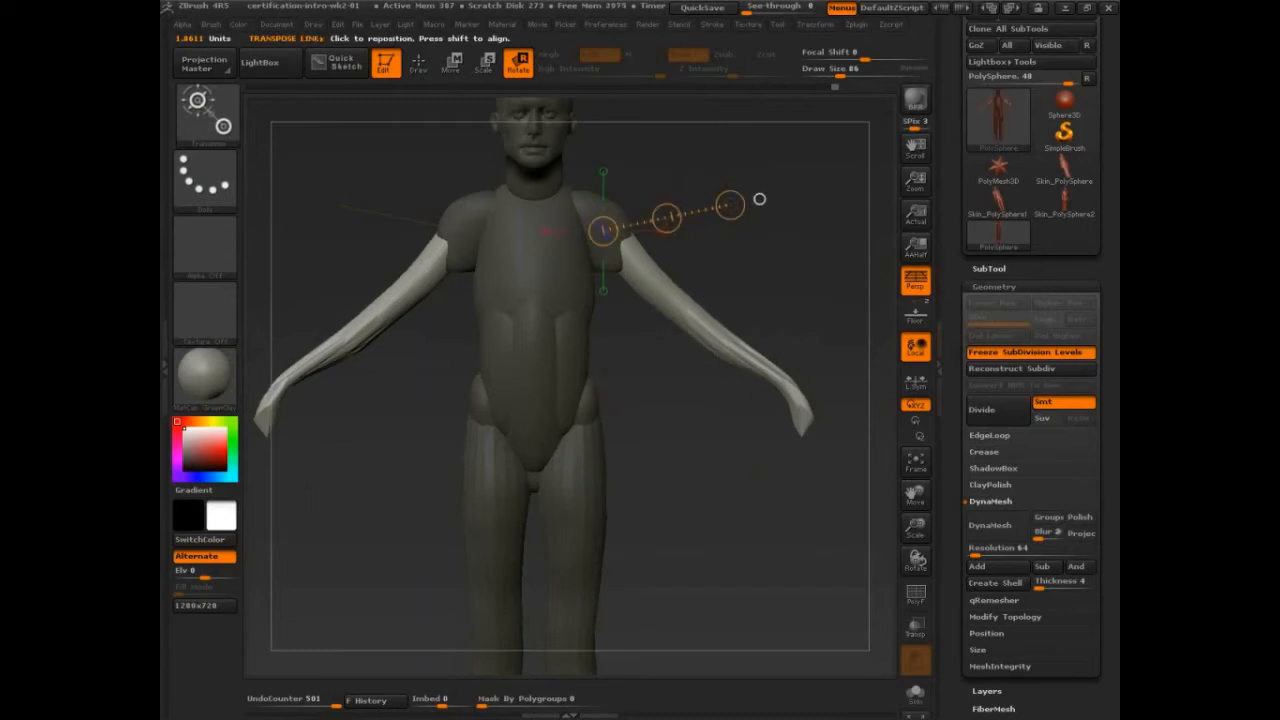
- Try rotating the arms from both the outer and inner ends of the transpose line, undoing each trial
drag(729, 203, 650, 150)
key(ctrl+z)
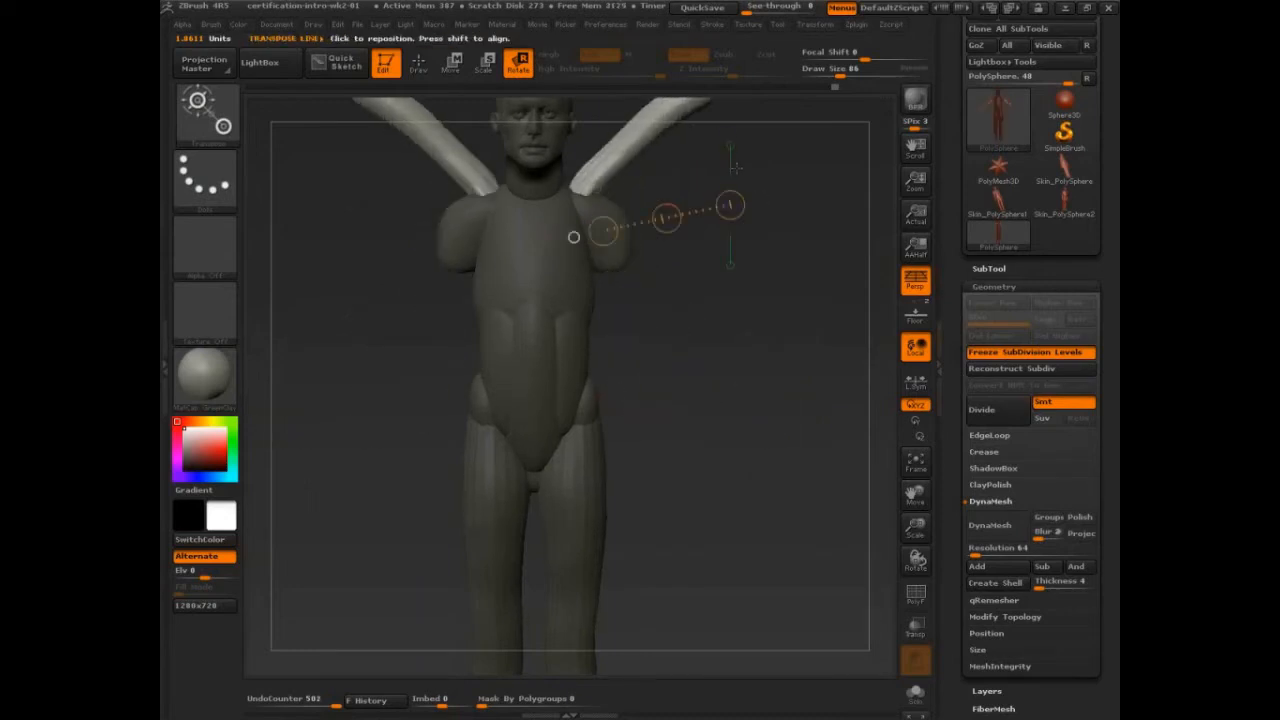
key(ctrl+z)
drag(730, 205, 632, 106)
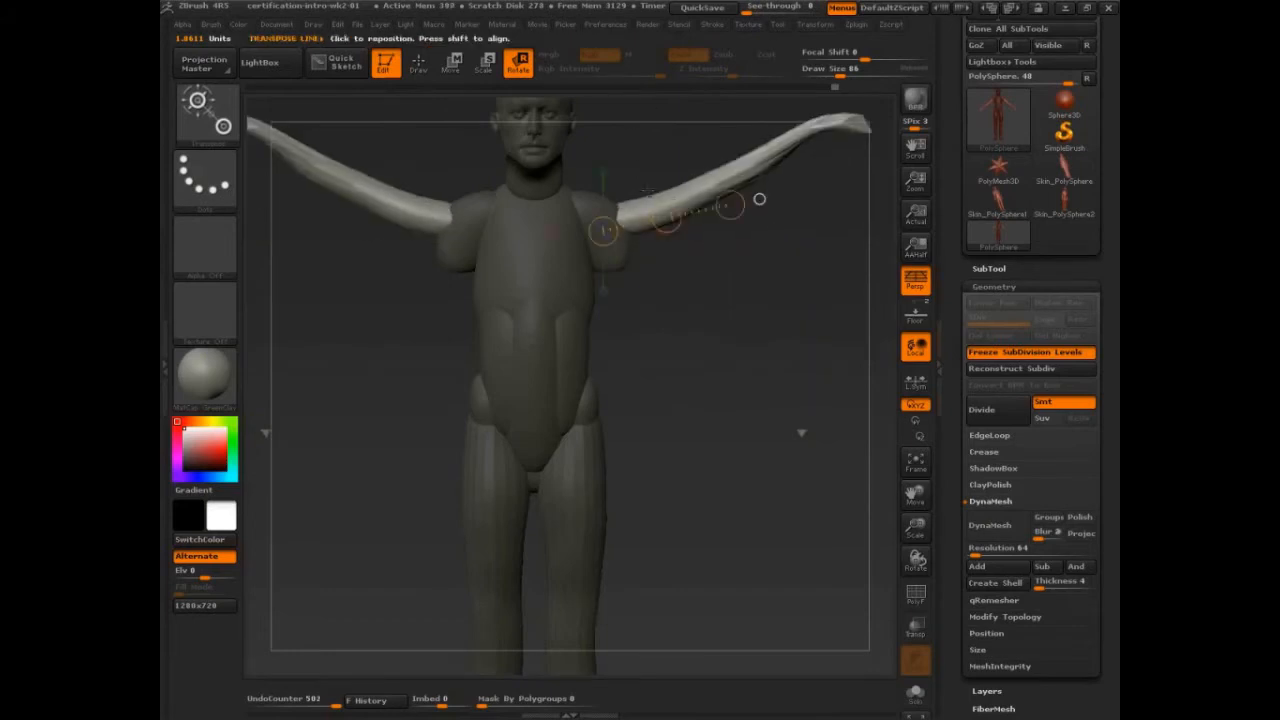
key(ctrl+z)
drag(729, 205, 604, 426)
key(ctrl+z)
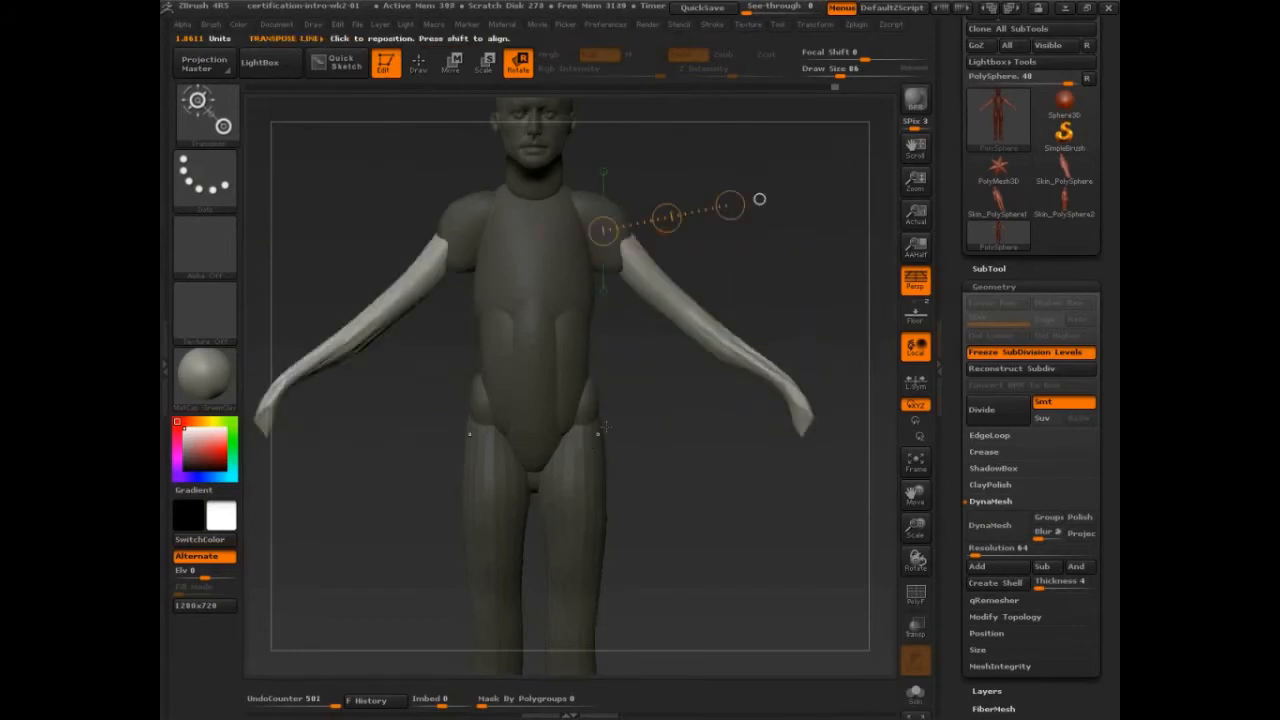
drag(603, 231, 657, 174)
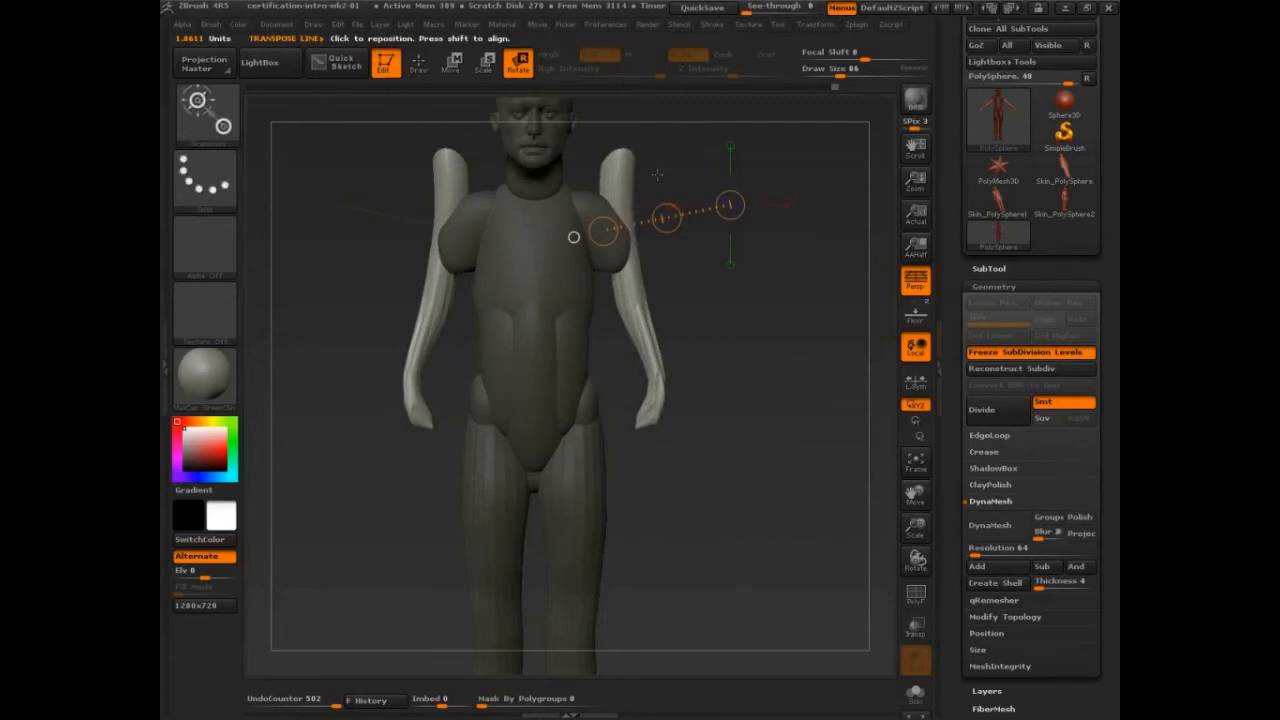
key(ctrl+z)
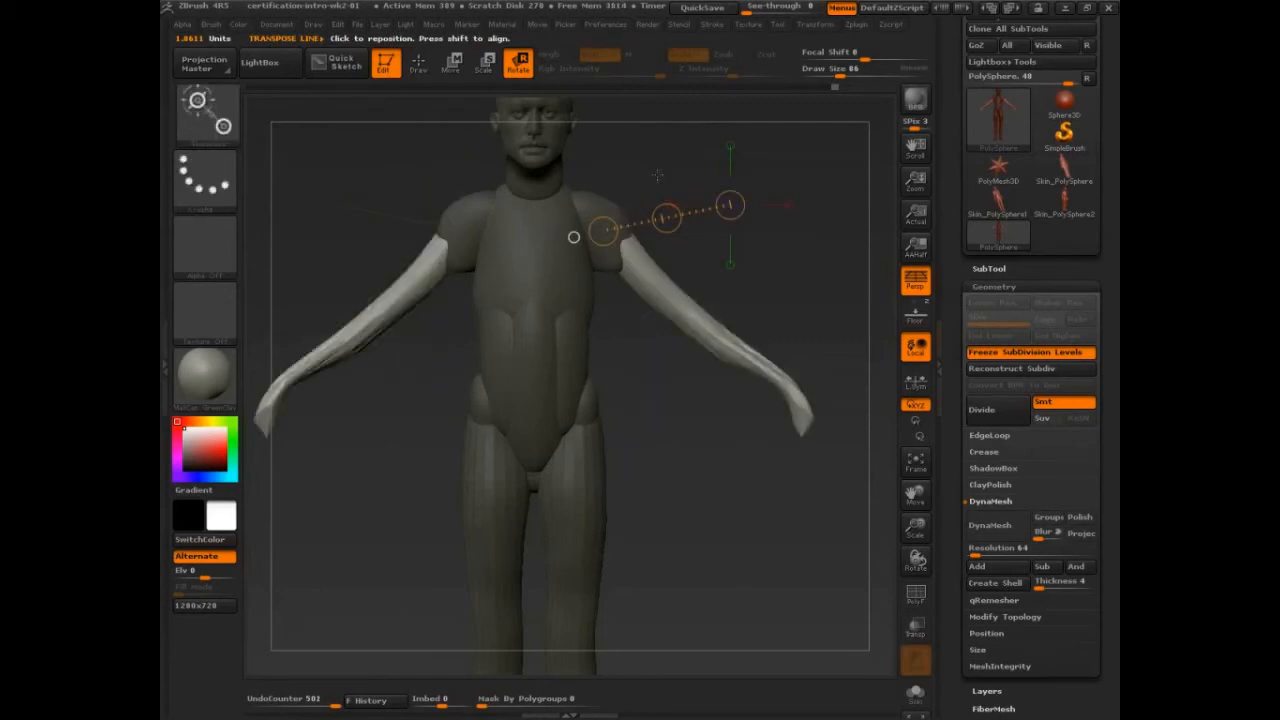
- Undo the two preceding arm rotations, return to Draw mode and clear the mask from the body
key(ctrl+z)
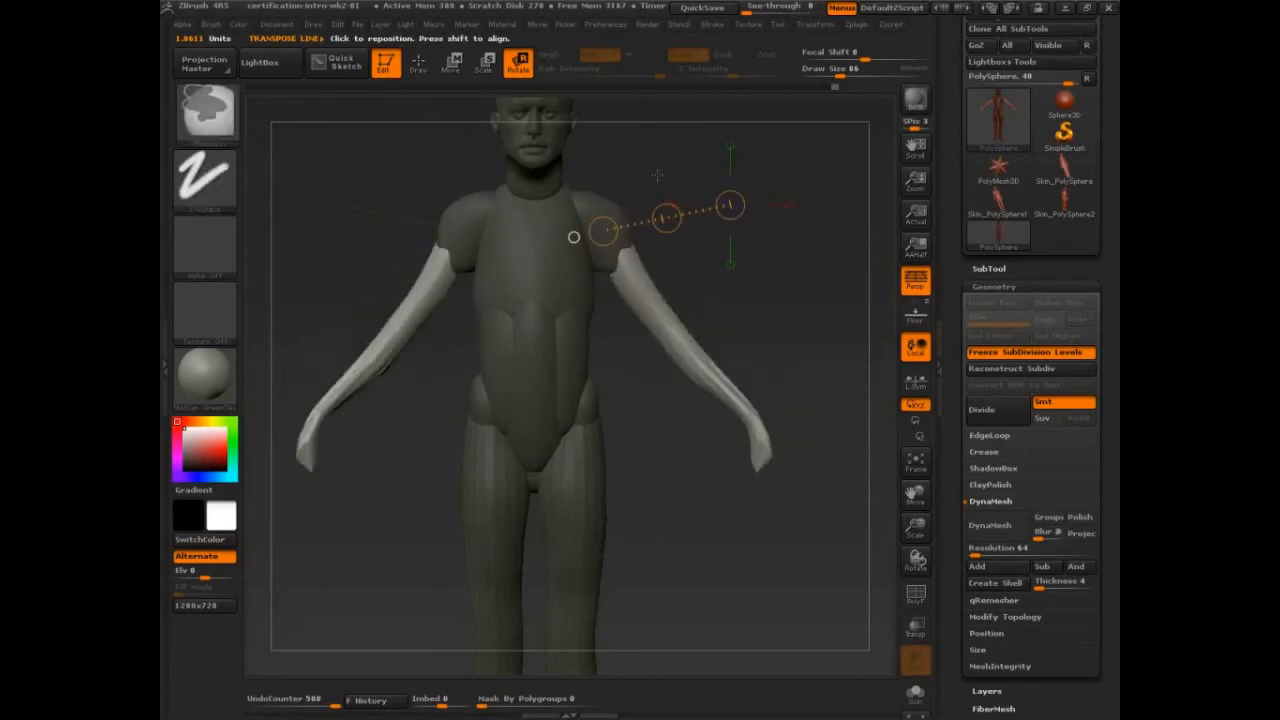
key(ctrl+z)
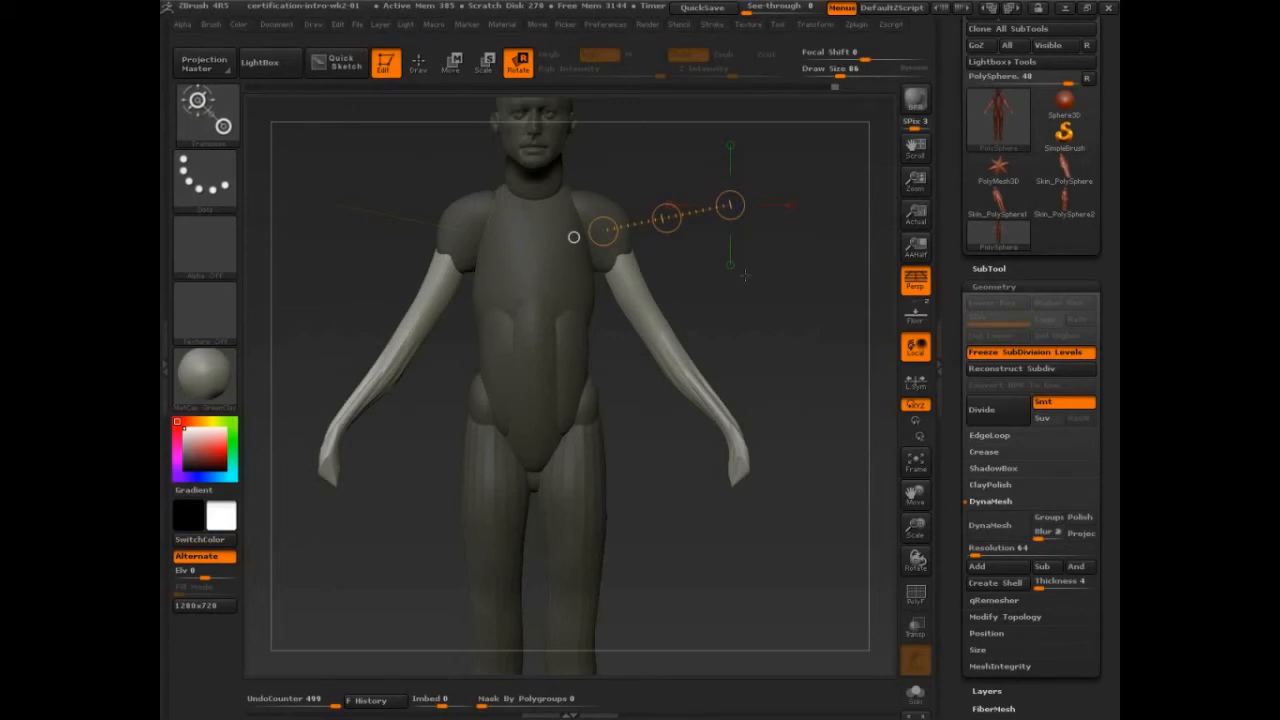
mouse_move(800, 323)
mouse_down()
mouse_move(780, 334)
mouse_move(716, 271)
mouse_up()
key(q)
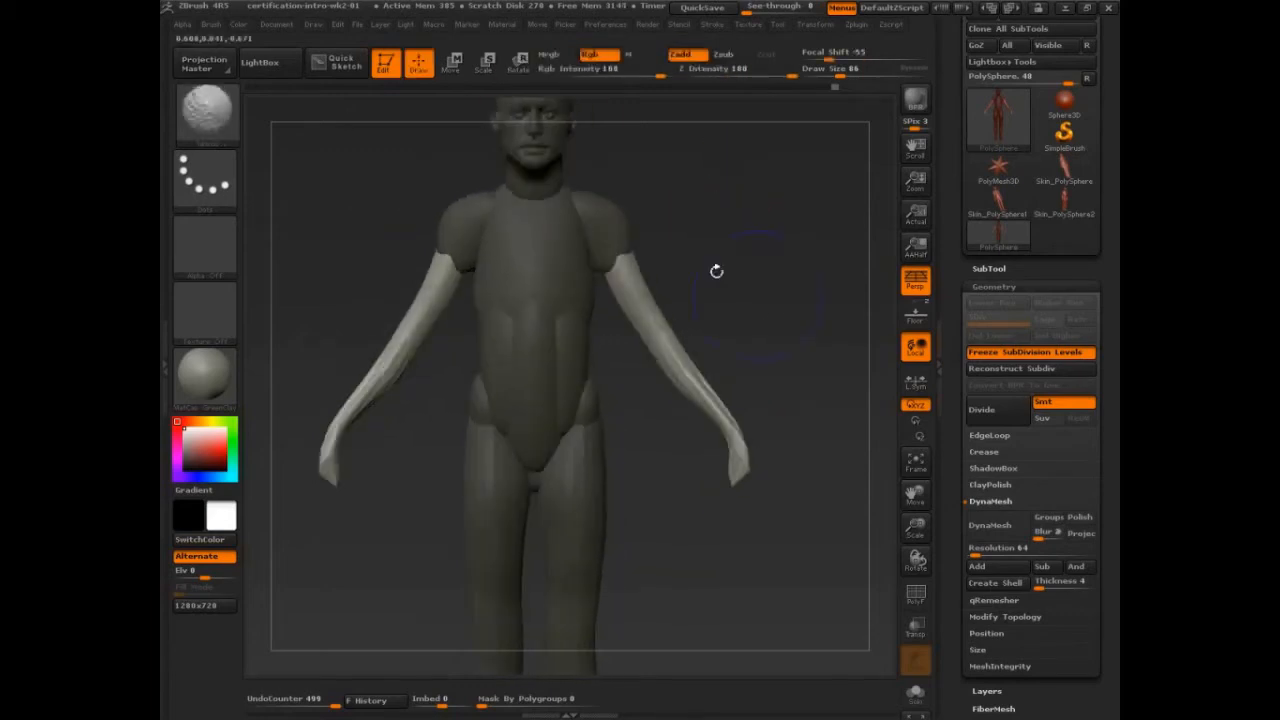
ctrl+drag(757, 220, 657, 226)
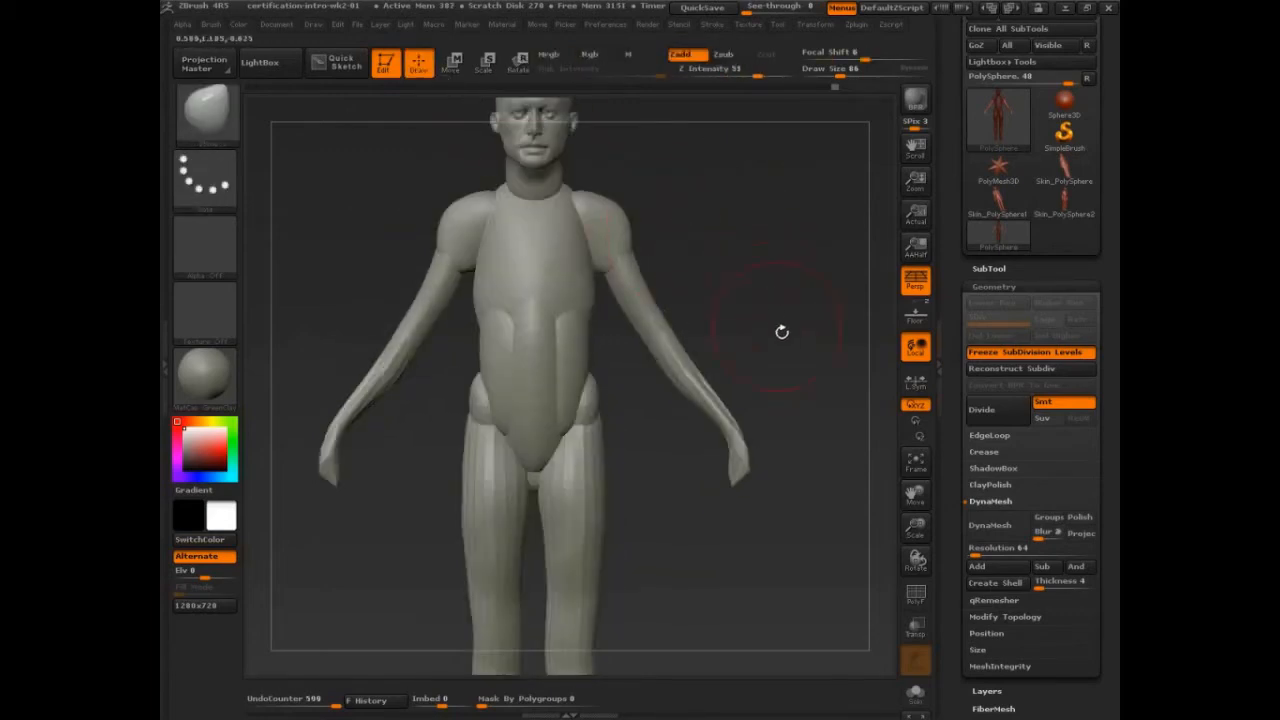
- Frame the whole figure and convert it to a DynaMesh at resolution 16
alt+drag(782, 332, 800, 311)
alt+drag(808, 396, 763, 520)
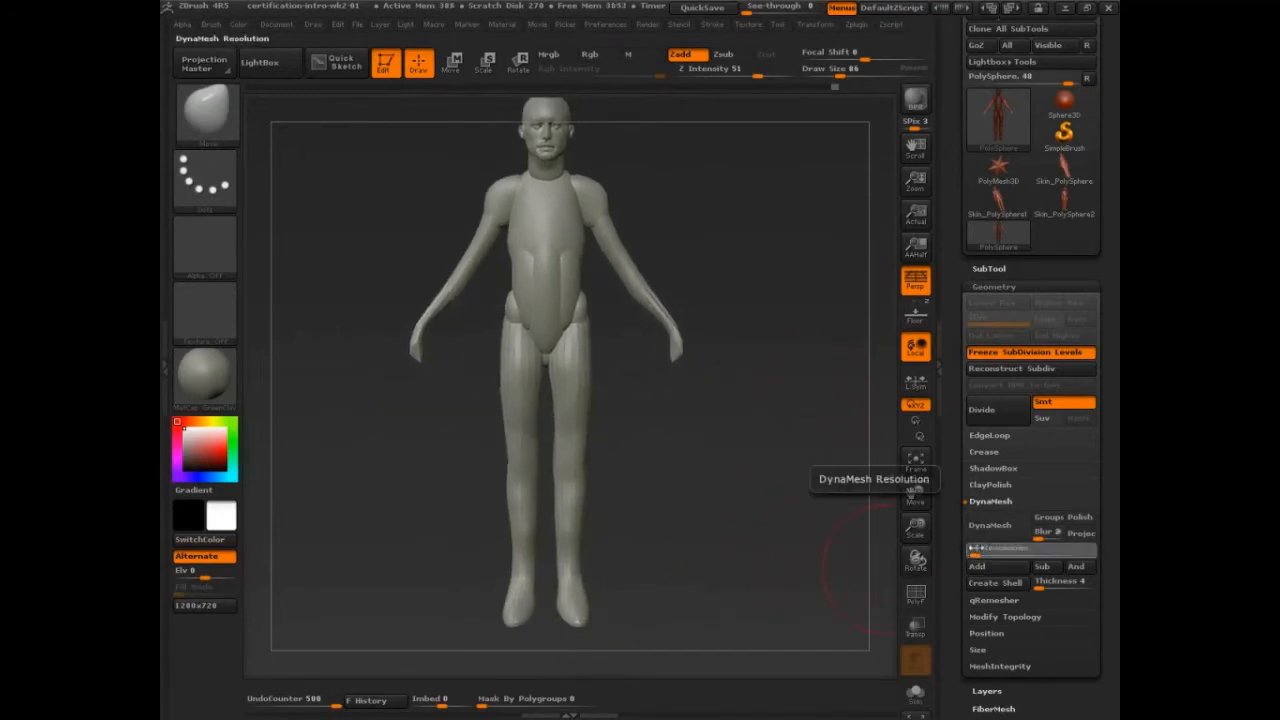
drag(985, 548, 970, 548)
click(990, 525)
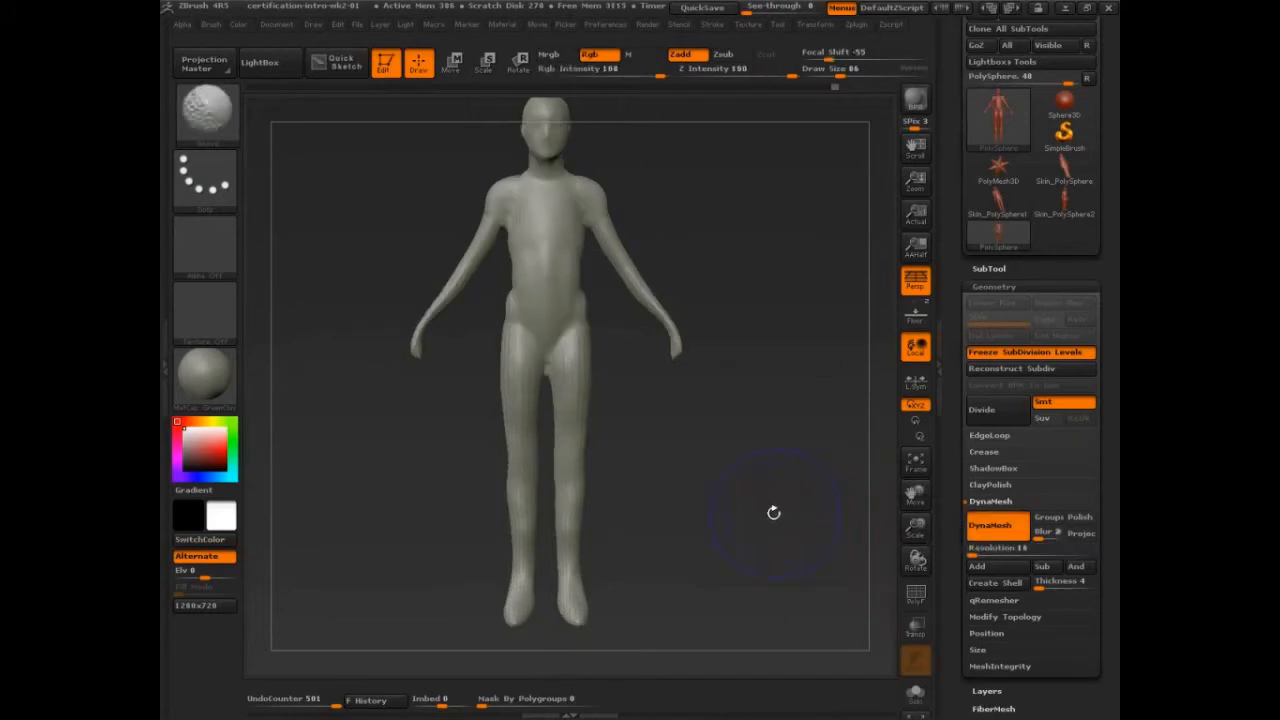
- Show the polyframe to examine the DynaMesh topology from an angle, and hide it again
drag(749, 469, 737, 479)
key(shift+f)
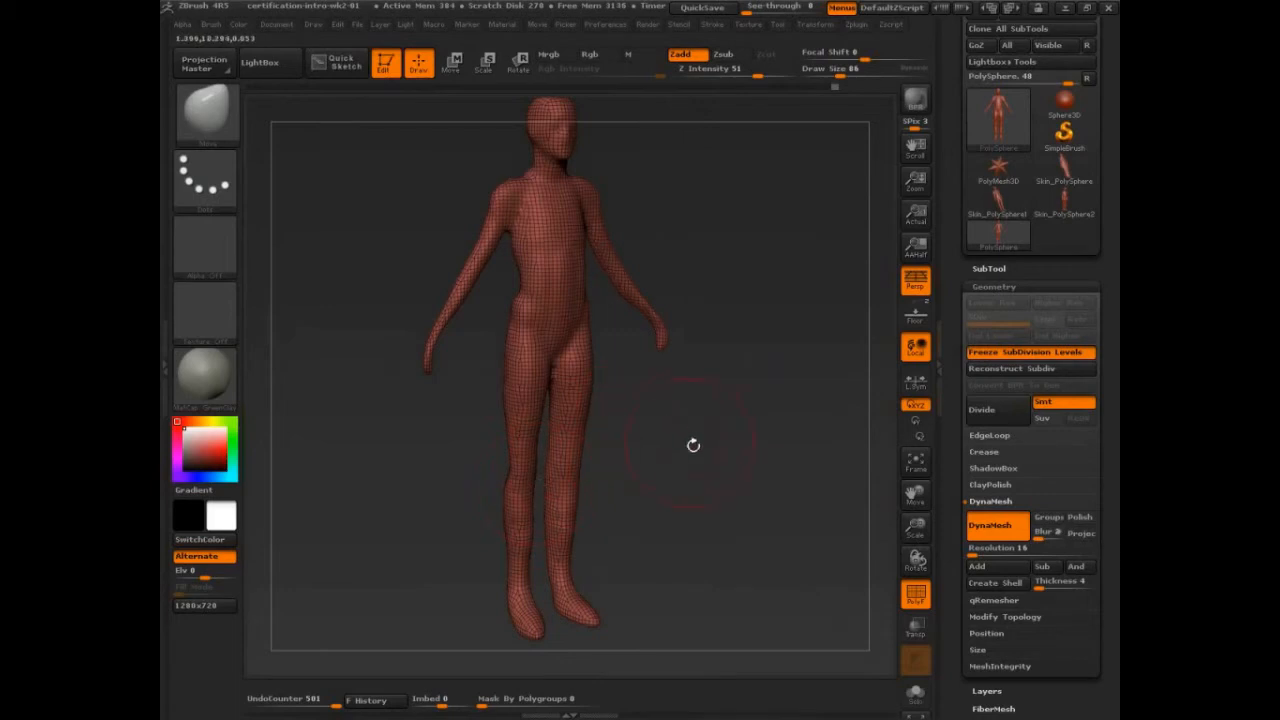
mouse_move(694, 445)
mouse_down()
mouse_move(630, 440)
mouse_move(763, 457)
mouse_move(771, 466)
mouse_move(730, 450)
mouse_move(767, 473)
mouse_move(706, 394)
mouse_move(680, 429)
mouse_move(693, 410)
mouse_move(662, 427)
mouse_move(712, 458)
mouse_up()
key(shift+f)
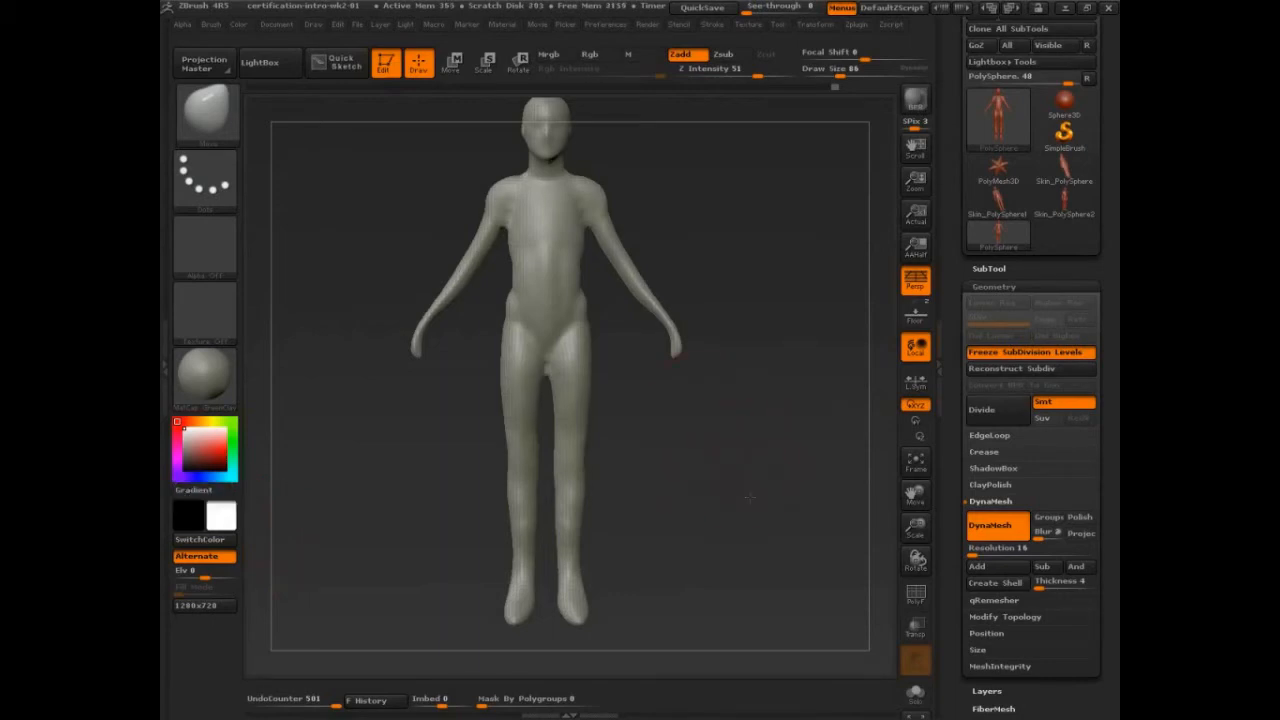
- Try turning off Freeze SubDivision Levels and clearing the mask to examine the head detail, and undo both changes
drag(749, 497, 800, 527)
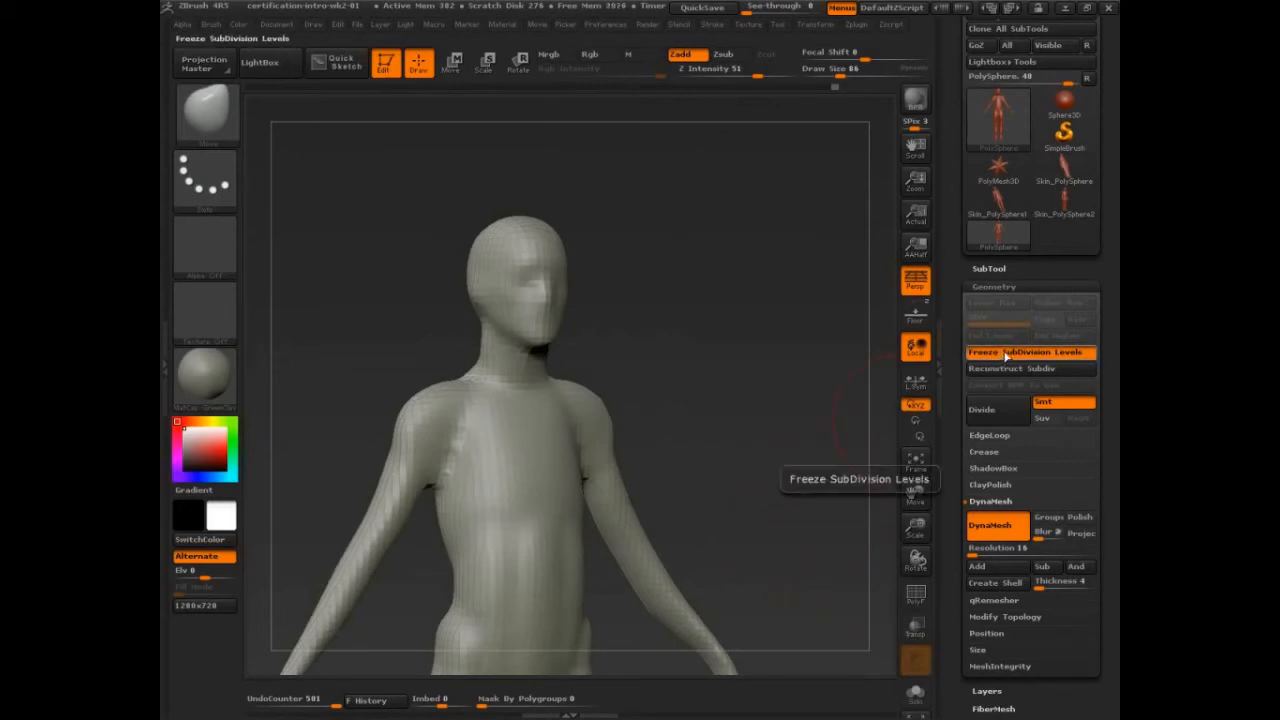
click(988, 358)
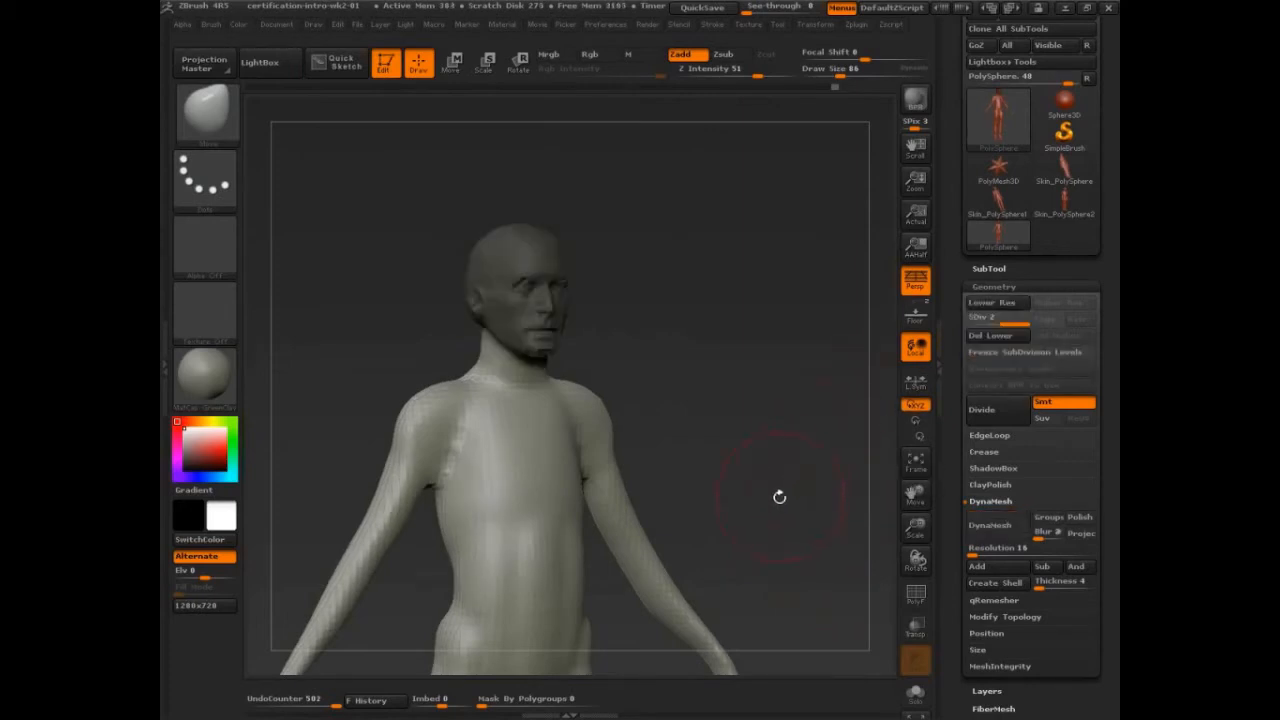
mouse_move(785, 514)
mouse_down()
mouse_move(797, 453)
mouse_move(805, 466)
mouse_move(771, 523)
mouse_move(580, 365)
mouse_up()
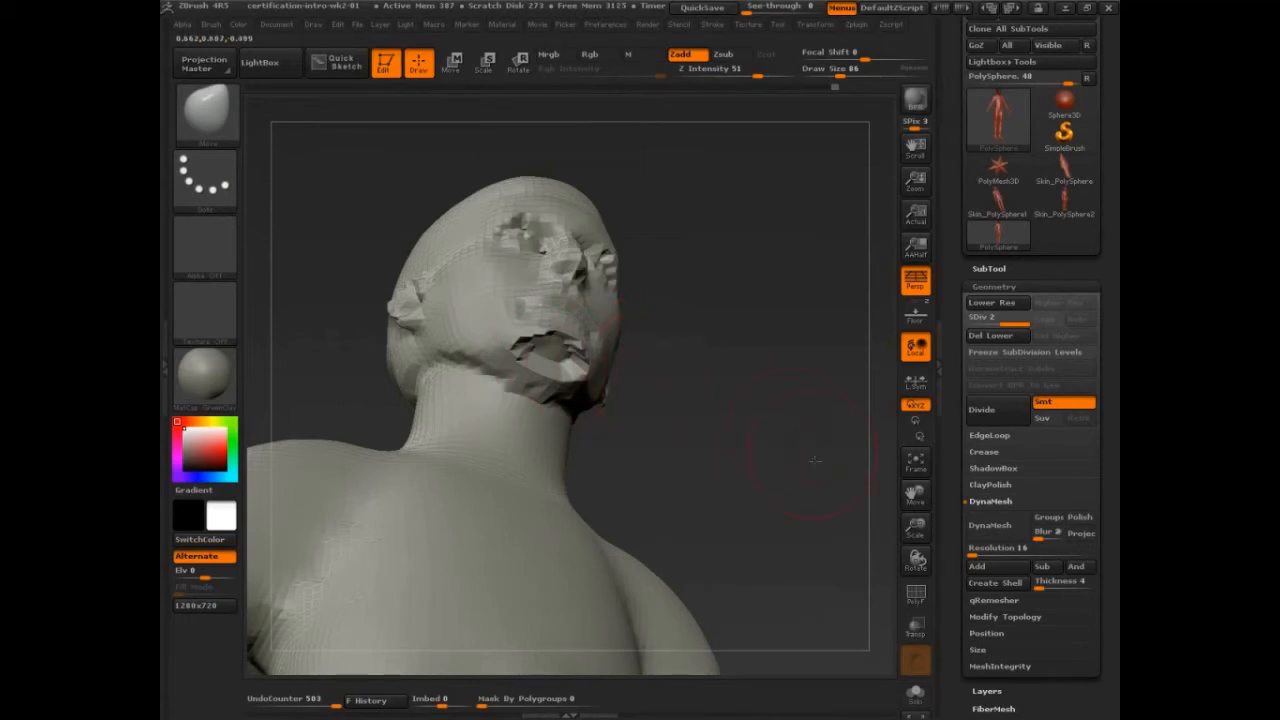
drag(815, 460, 759, 545)
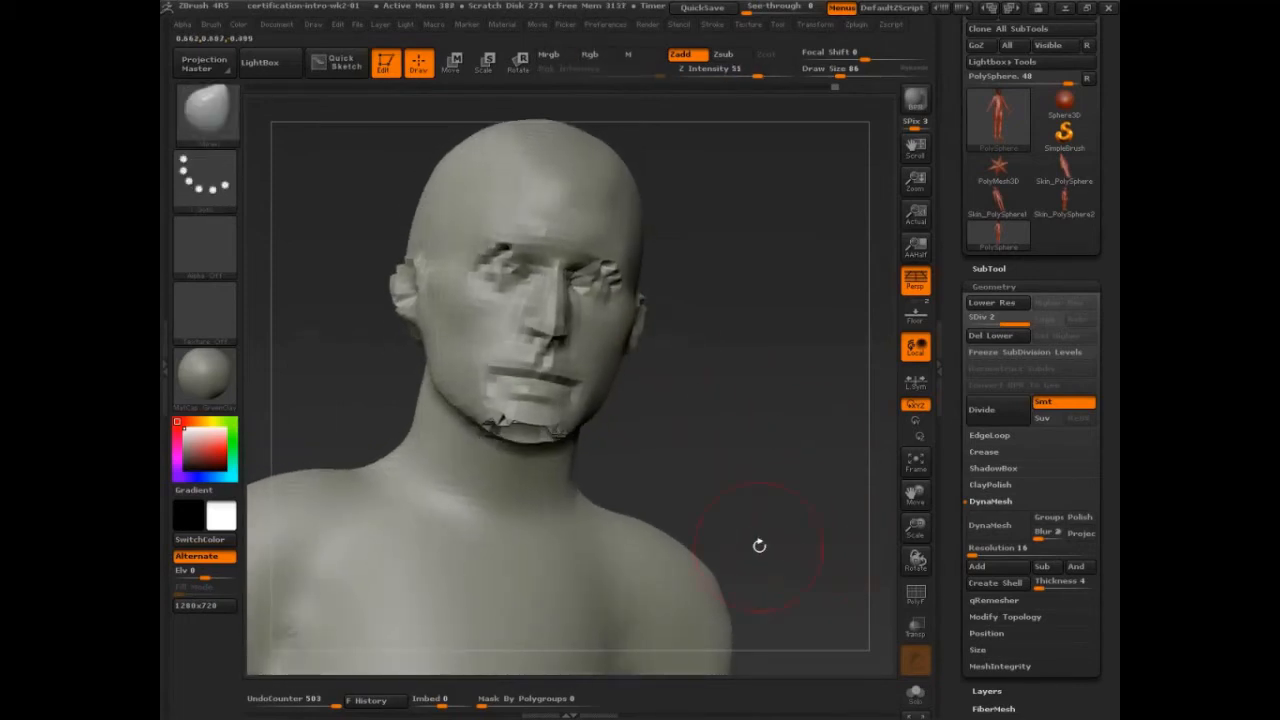
key(ctrl+z)
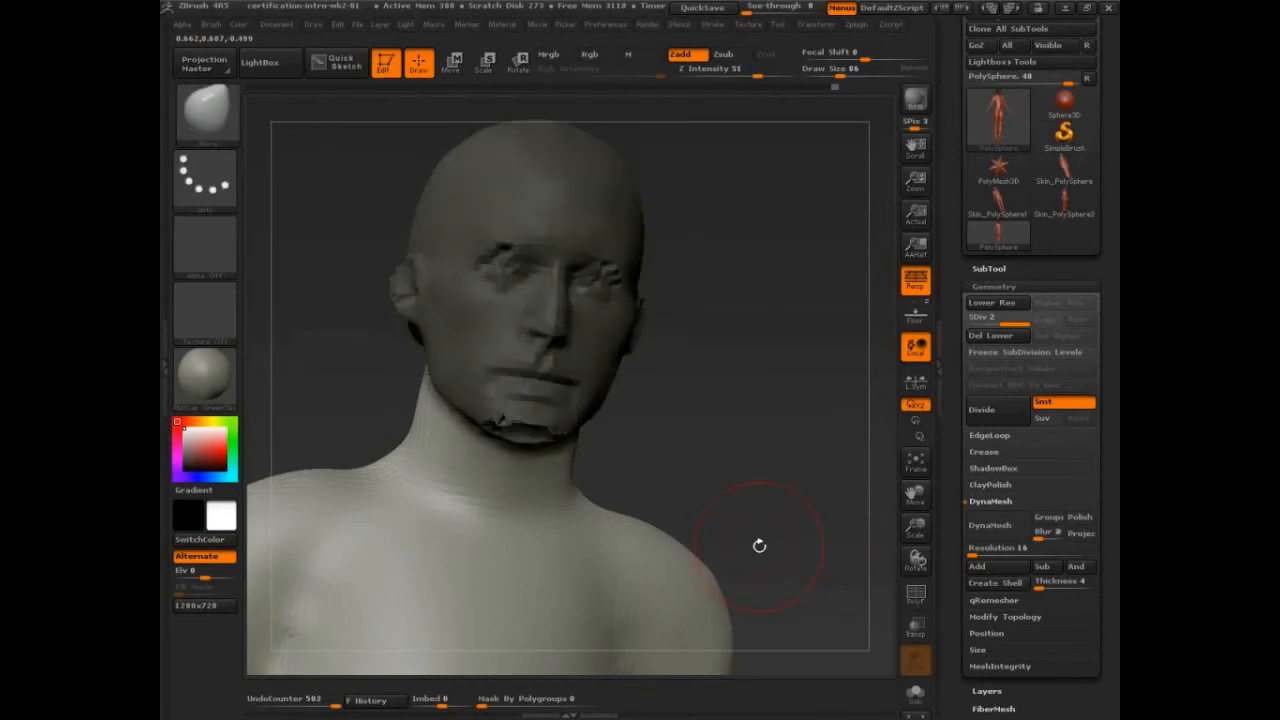
mouse_move(822, 523)
shift+mouse_down()
mouse_move(826, 463)
mouse_move(812, 463)
shift+mouse_up()
key(ctrl+z)
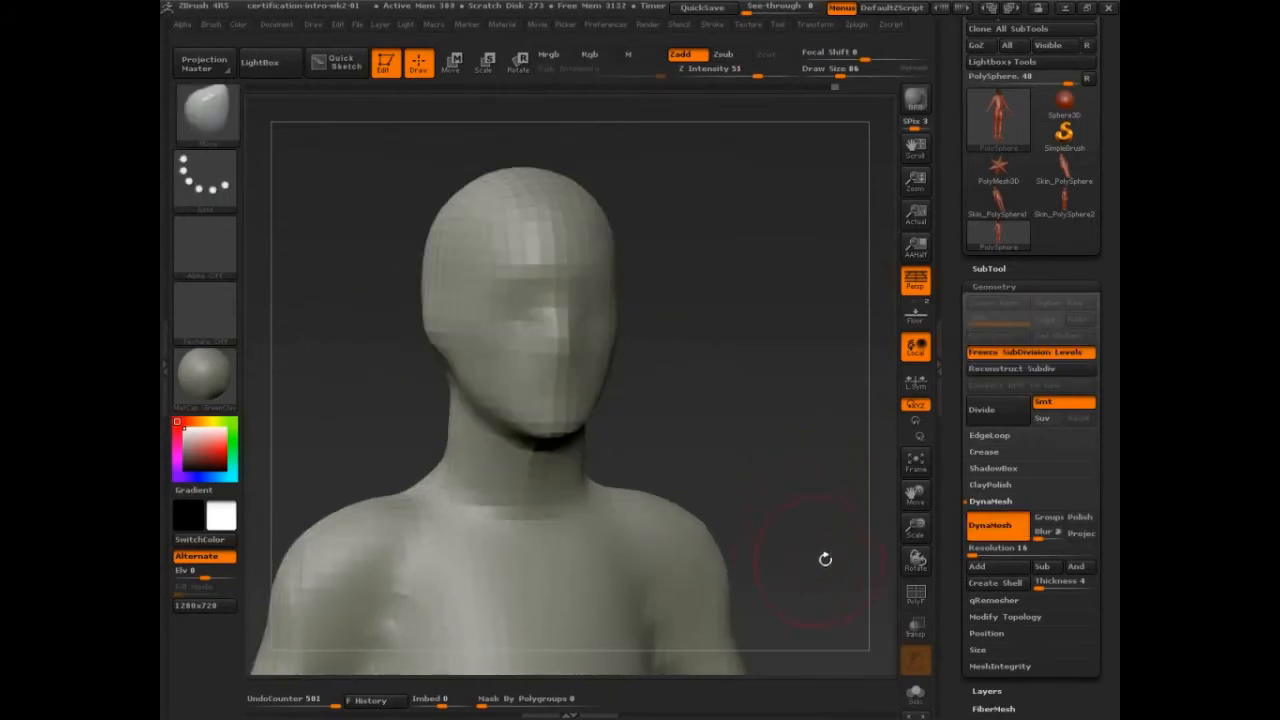
- Step back and forth through the undo history to compare the original, DynaMeshed and unfrozen versions of the head
key(ctrl+z)
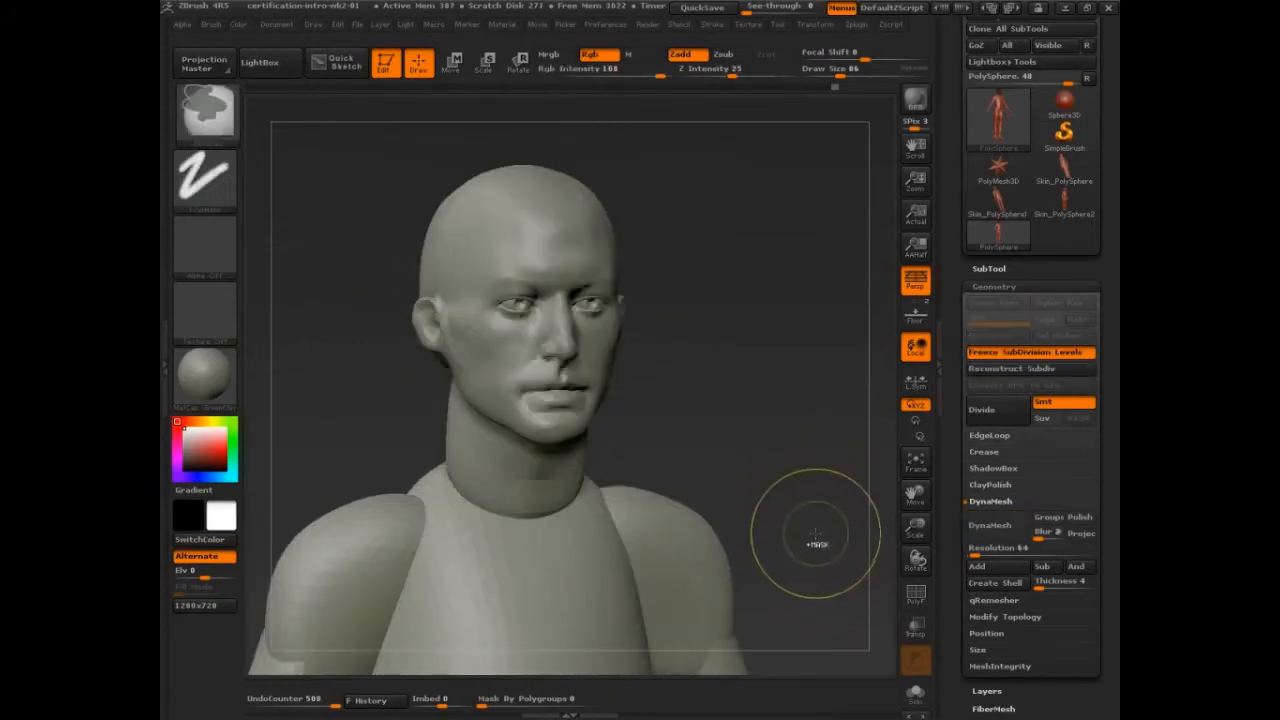
key(ctrl+shift+z)
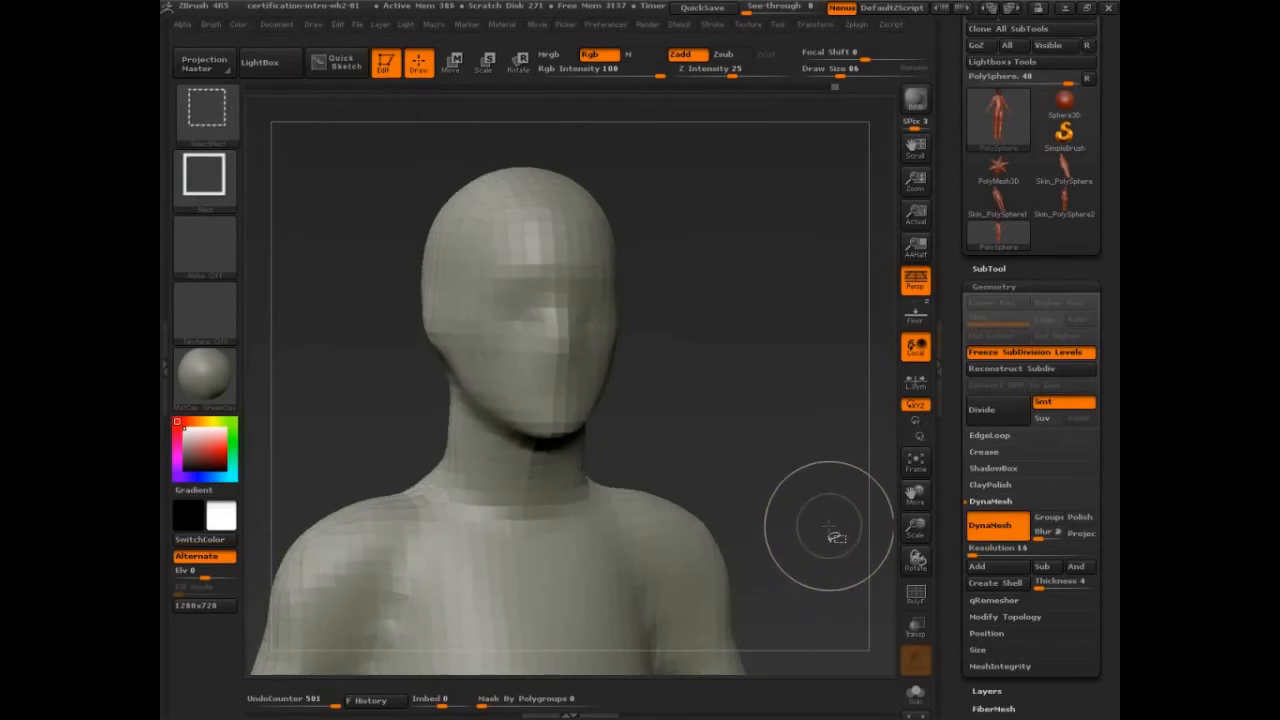
key(ctrl+shift+z)
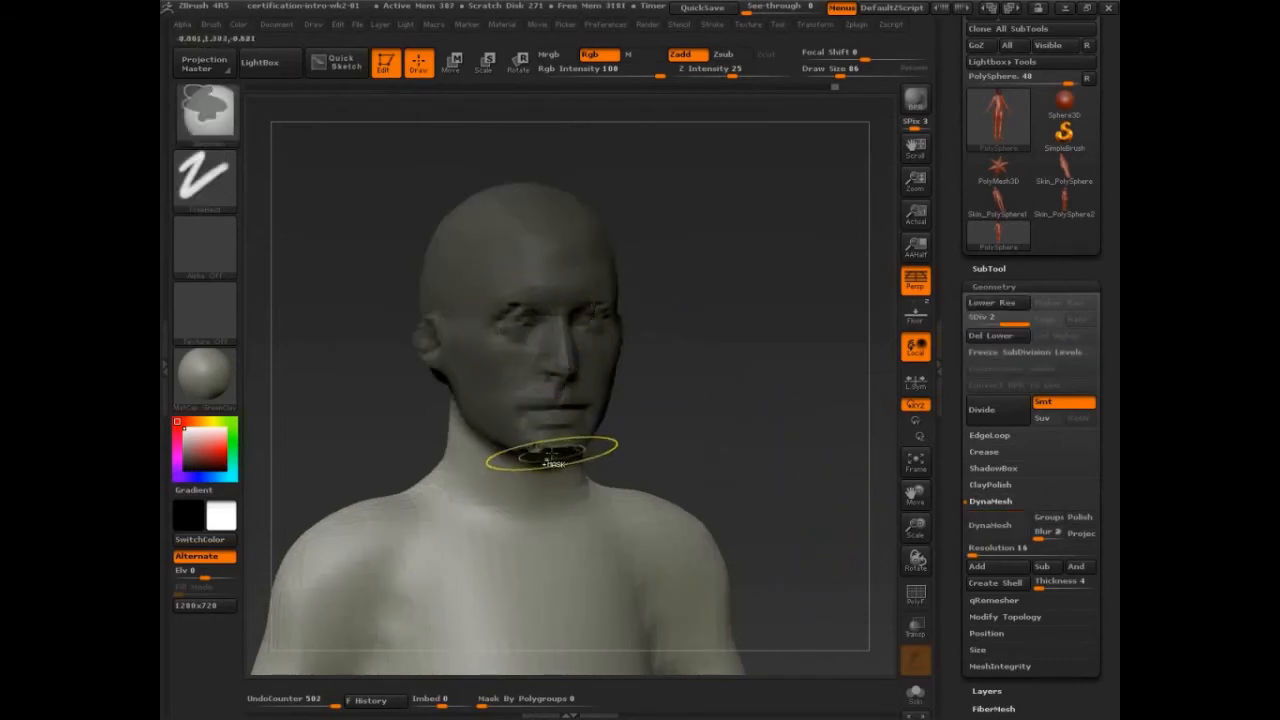
key(ctrl+z)
key(ctrl+shift+z)
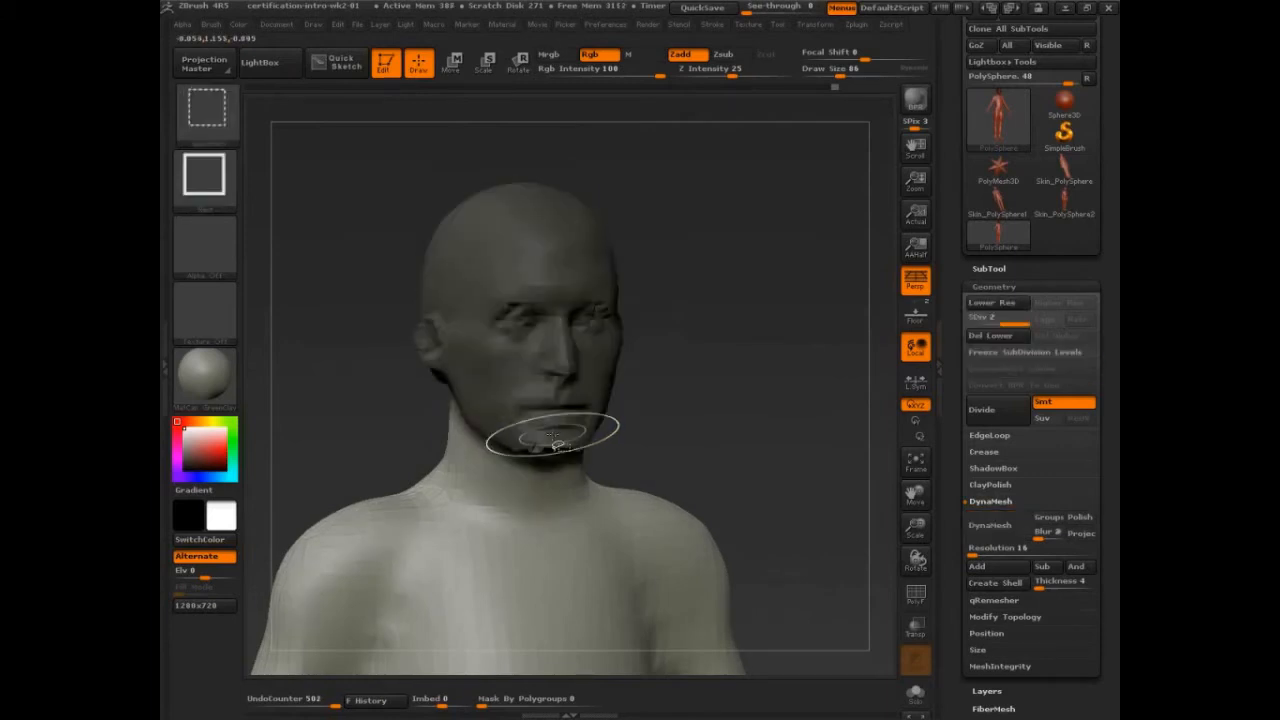
key(ctrl+z)
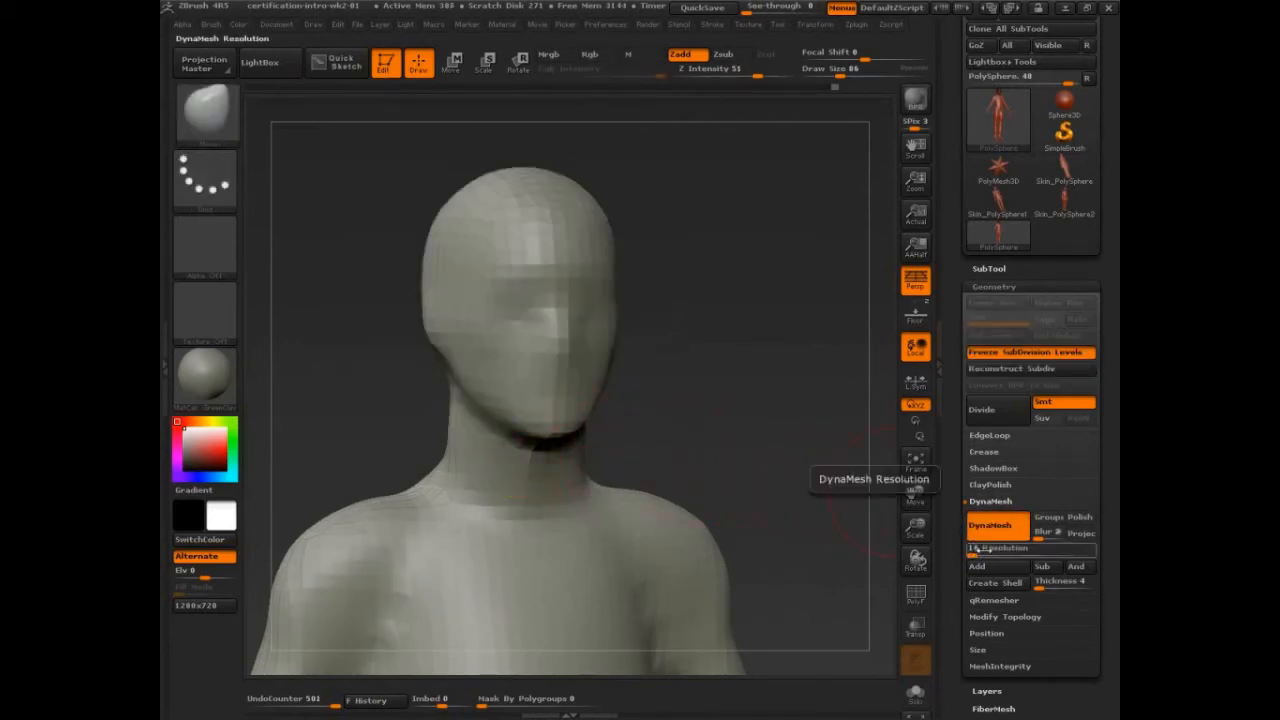
- Set the DynaMesh resolution to 32 and remesh the figure
click(989, 553)
key(shift)
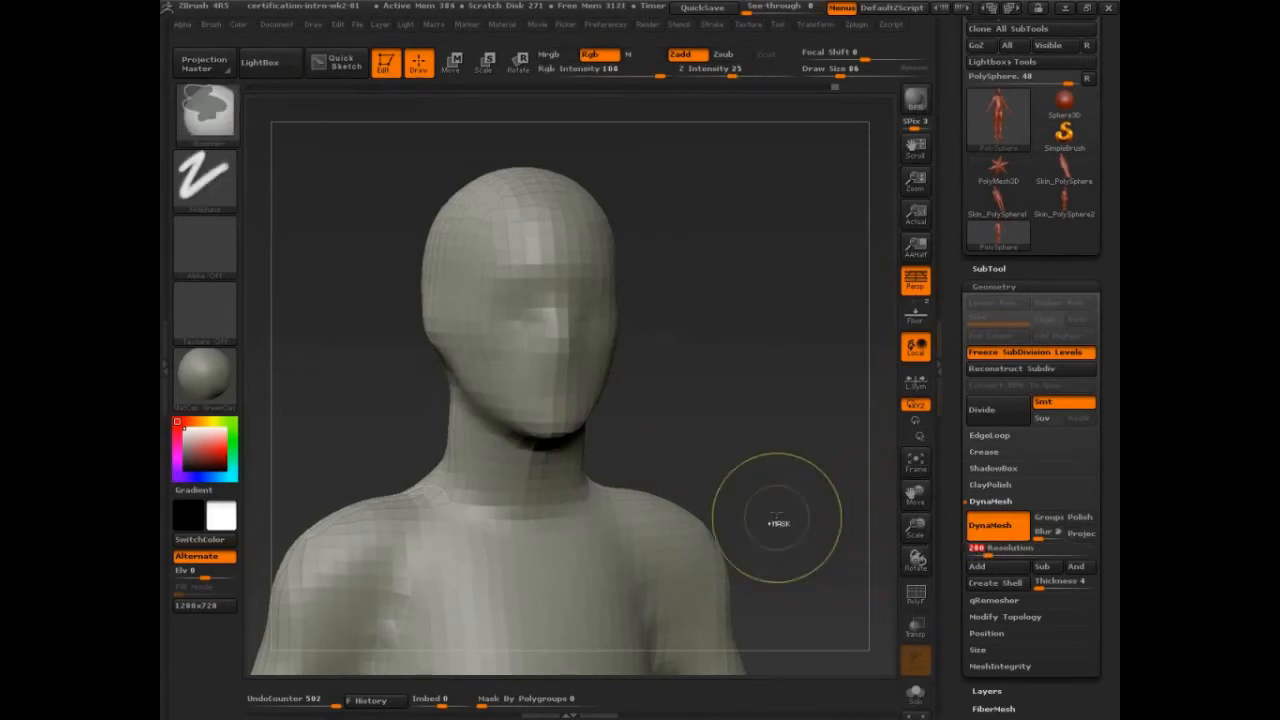
text(32)
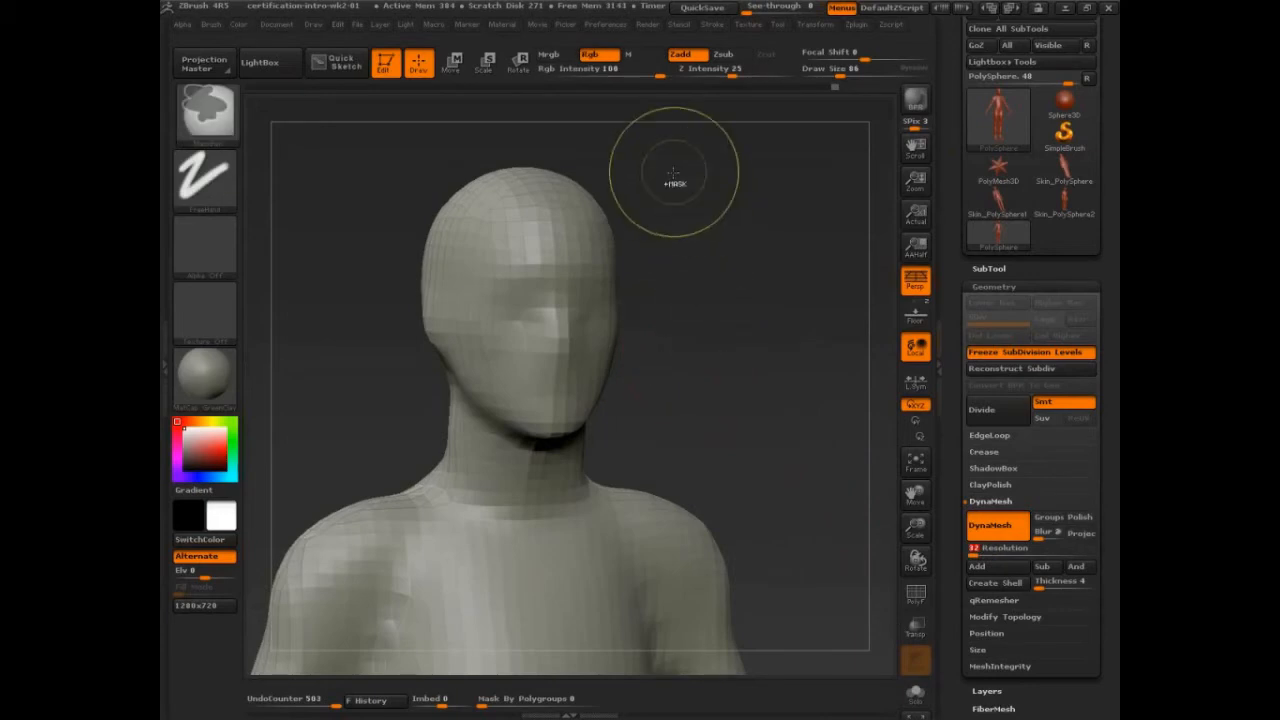
ctrl+drag(673, 174, 769, 392)
key(shift)
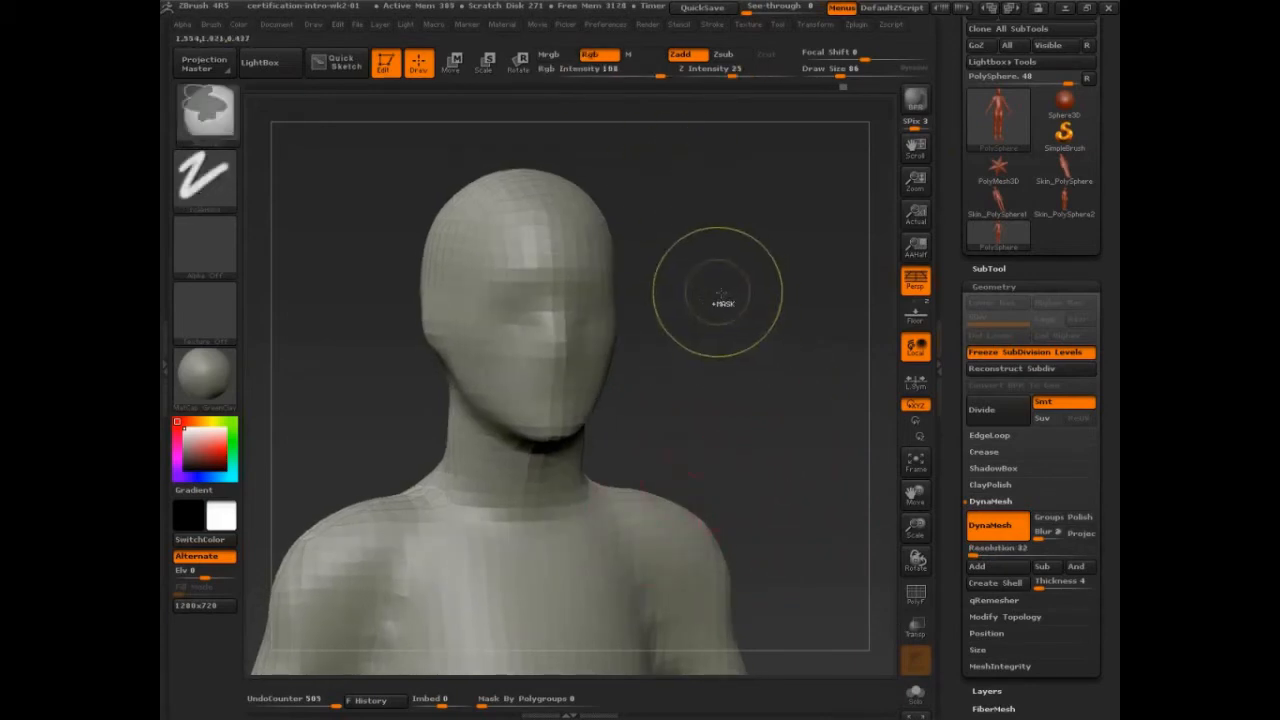
ctrl+drag(723, 294, 737, 451)
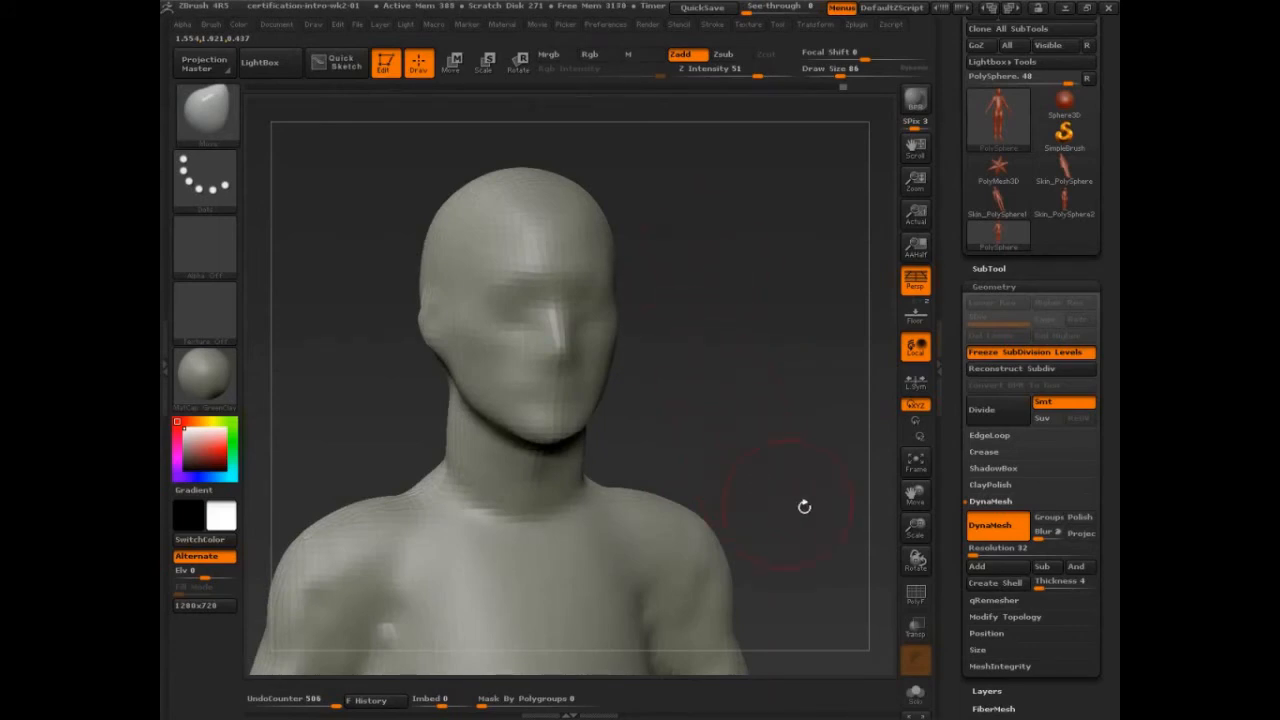
- Check the polyframe of the 32-resolution head, try turning off Freeze SubDivision Levels, and undo that change
ctrl+drag(711, 432, 730, 262)
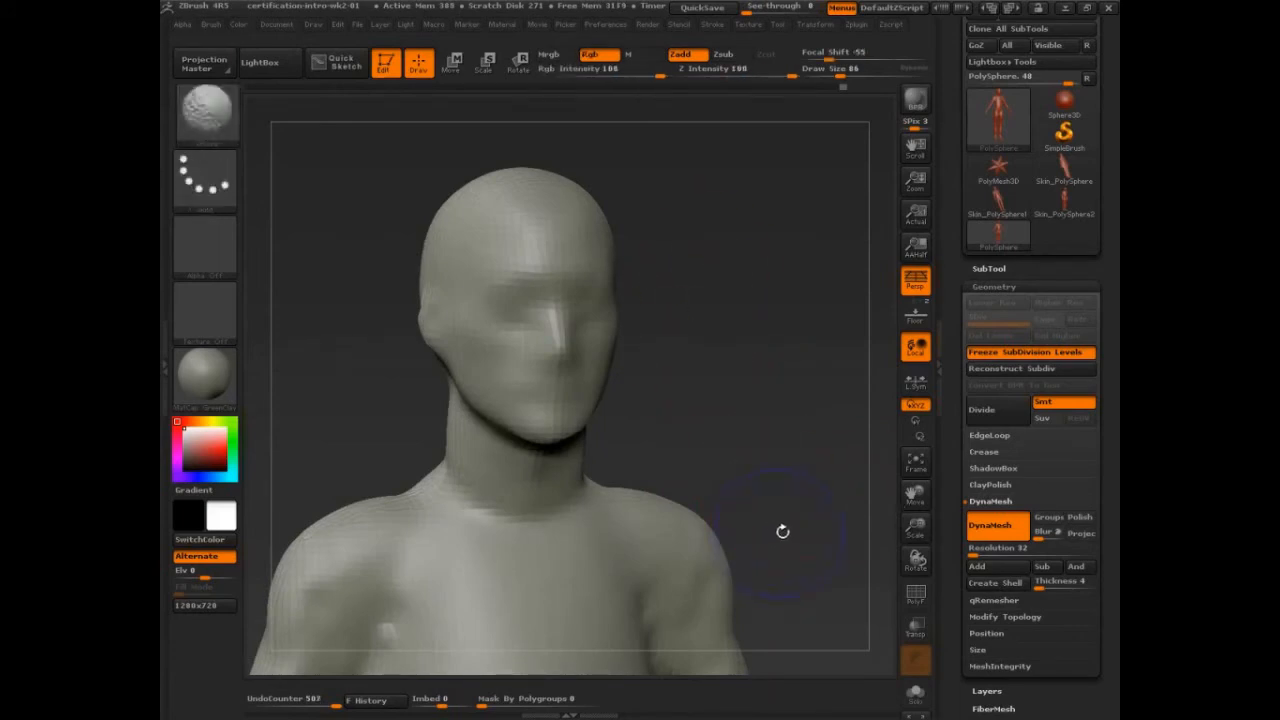
key(shift+f)
key(shift+f)
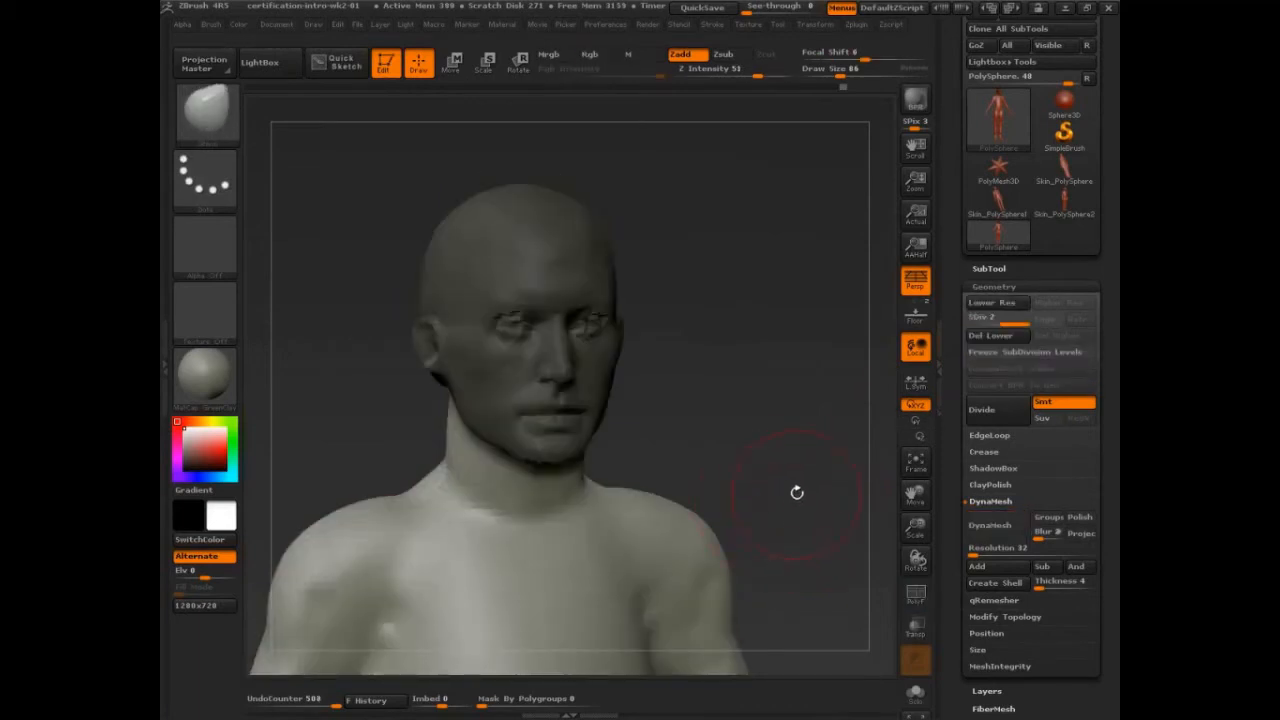
key(ctrl+z)
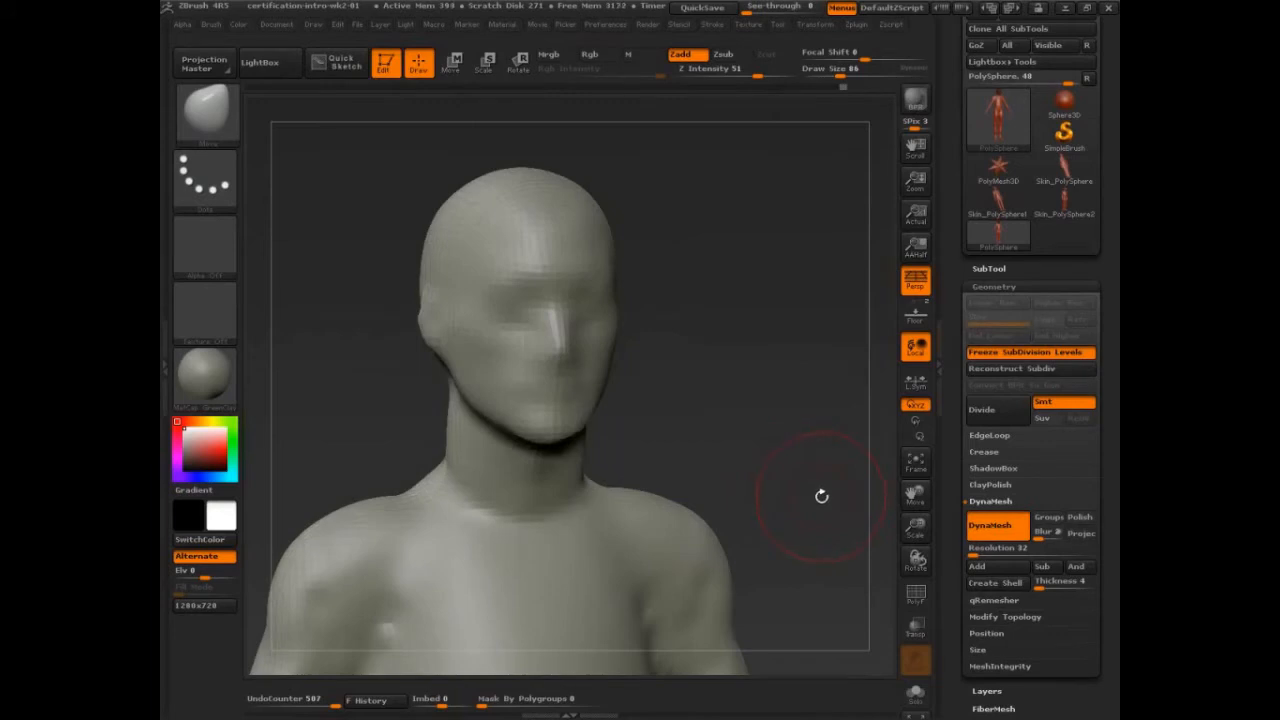
- Set the DynaMesh resolution to 48, remesh the figure, and check the new topology with the polyframe
click(1000, 548)
text(160)
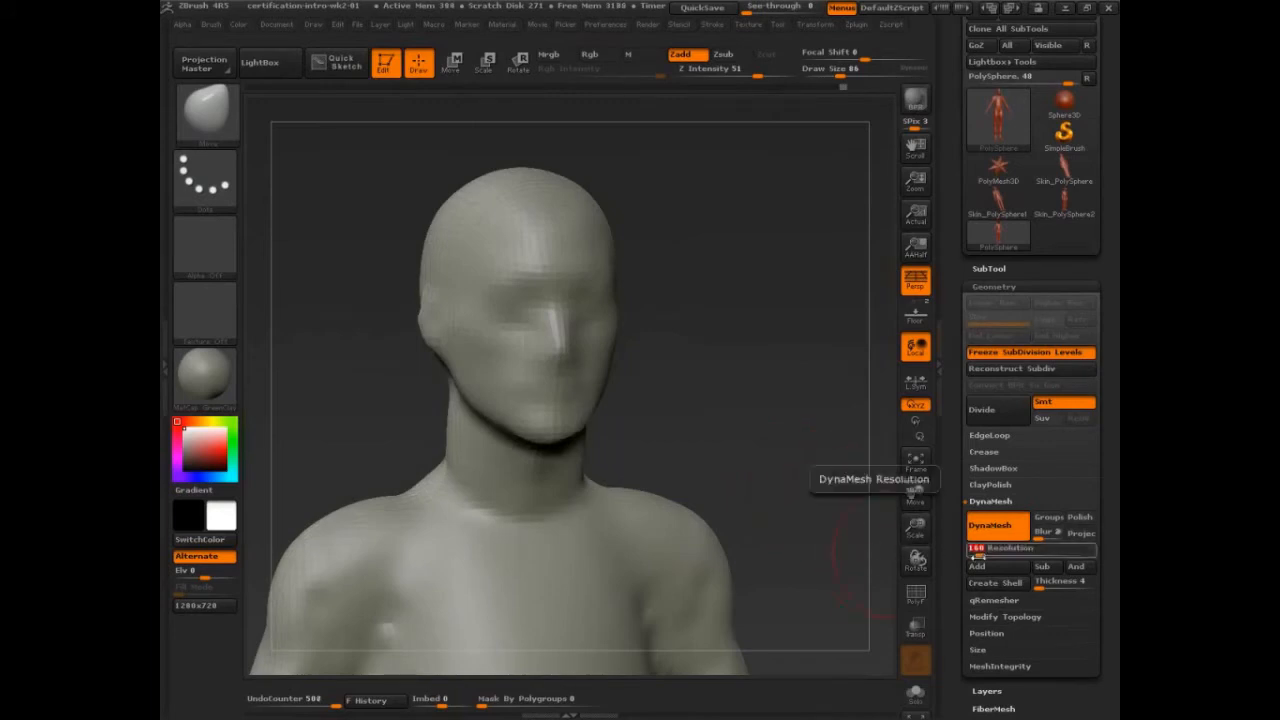
click(974, 556)
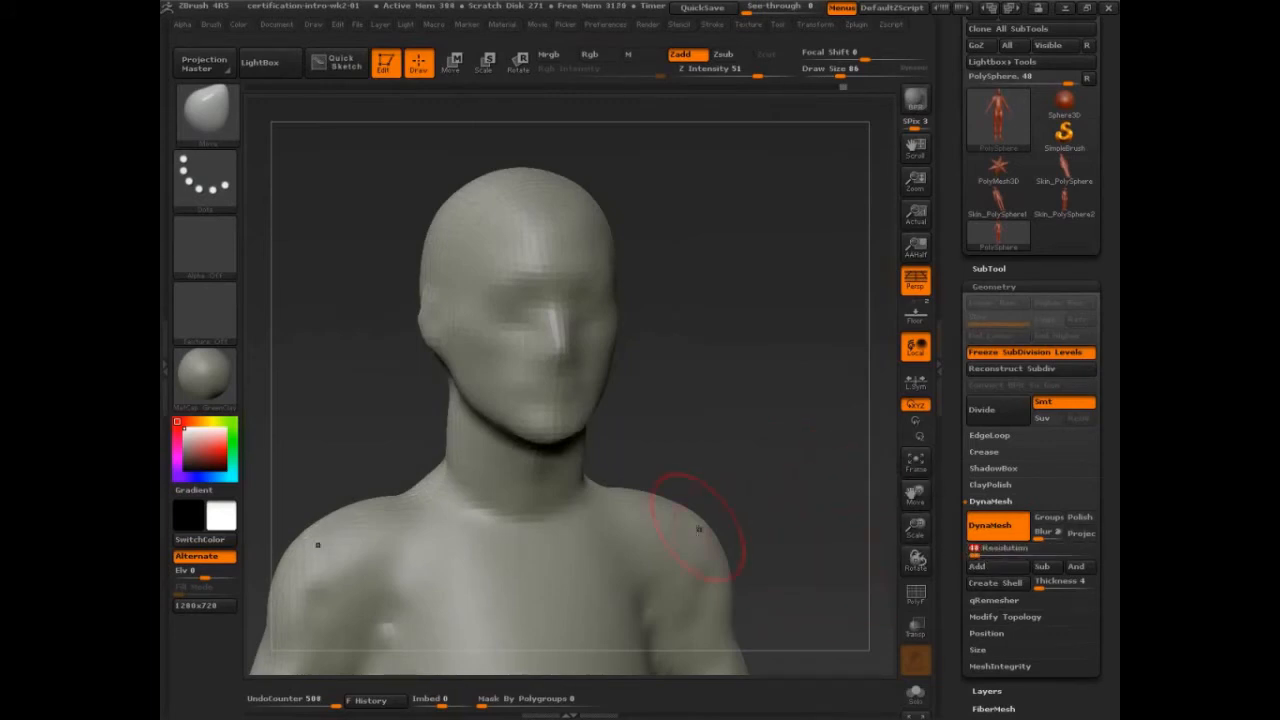
key(ctrl)
key(shift+f)
key(shift+f)
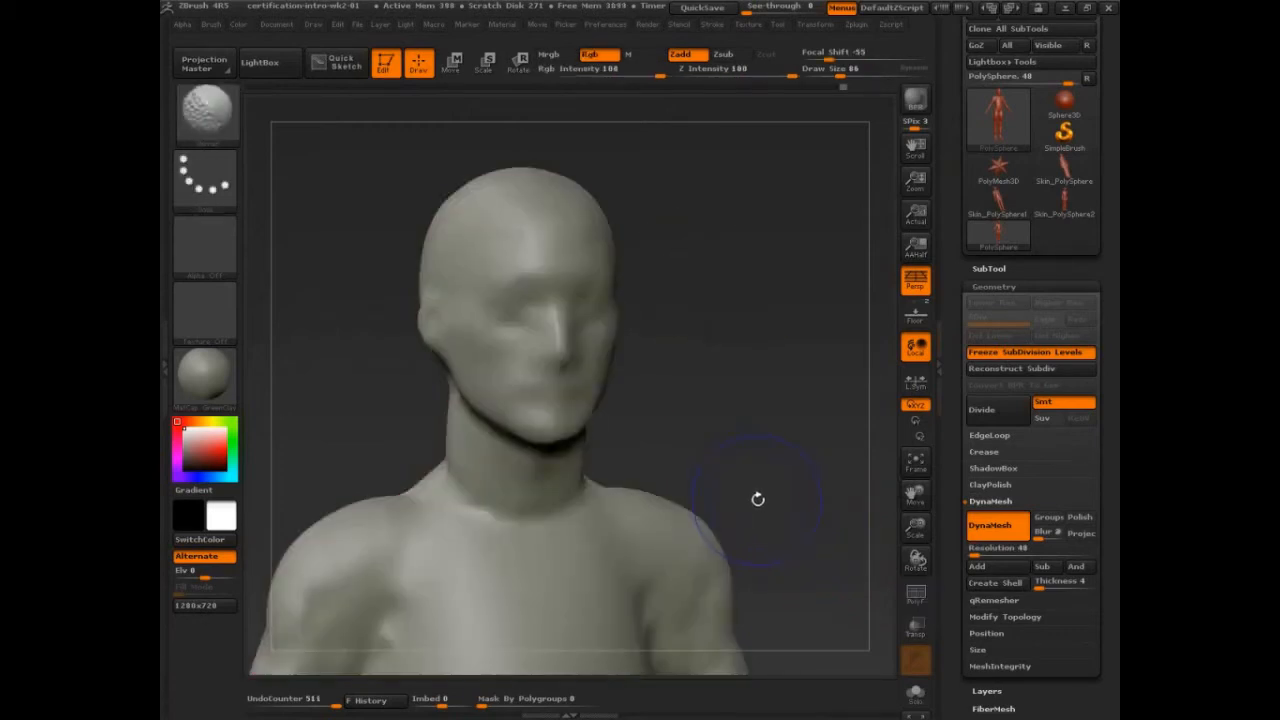
- Try turning off Freeze SubDivision Levels and clearing the head mask to inspect the projected face, and undo both changes
click(982, 409)
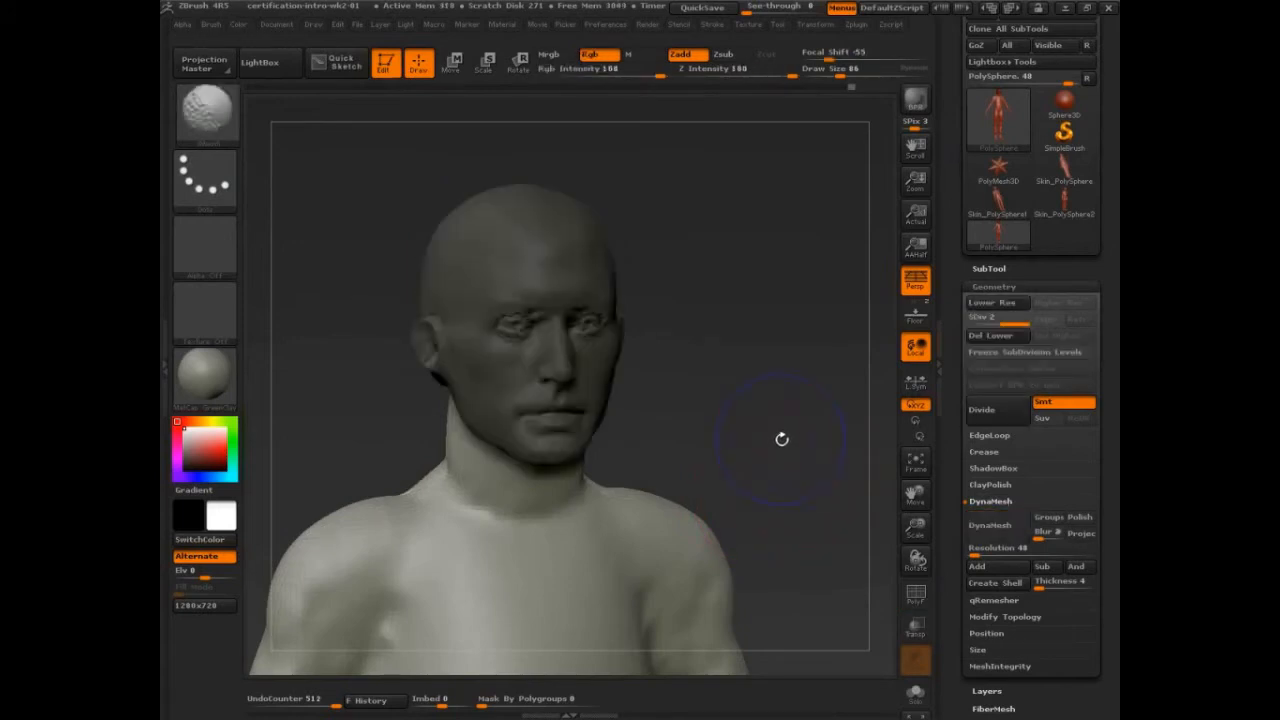
key(shift+f)
key(shift+f)
mouse_move(776, 380)
ctrl+mouse_down()
mouse_move(776, 457)
mouse_move(803, 437)
mouse_move(775, 416)
mouse_move(824, 438)
mouse_move(838, 400)
ctrl+mouse_up()
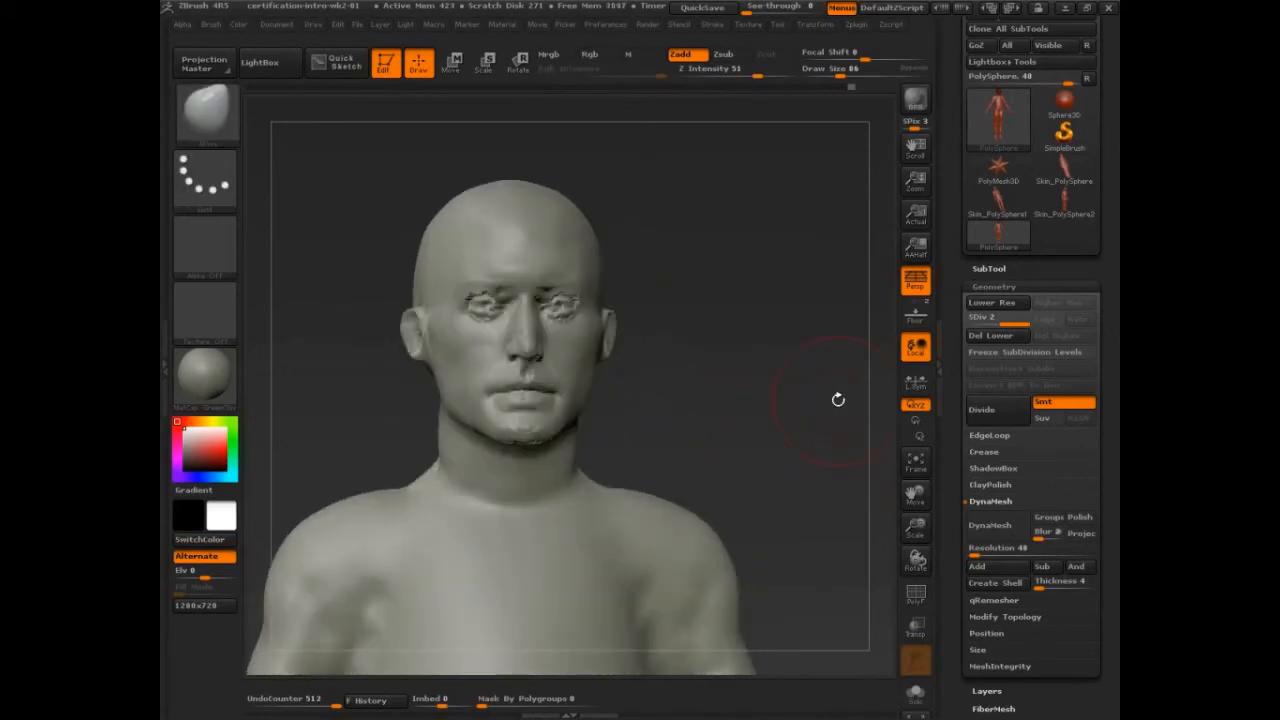
key(ctrl+z)
key(ctrl+z)
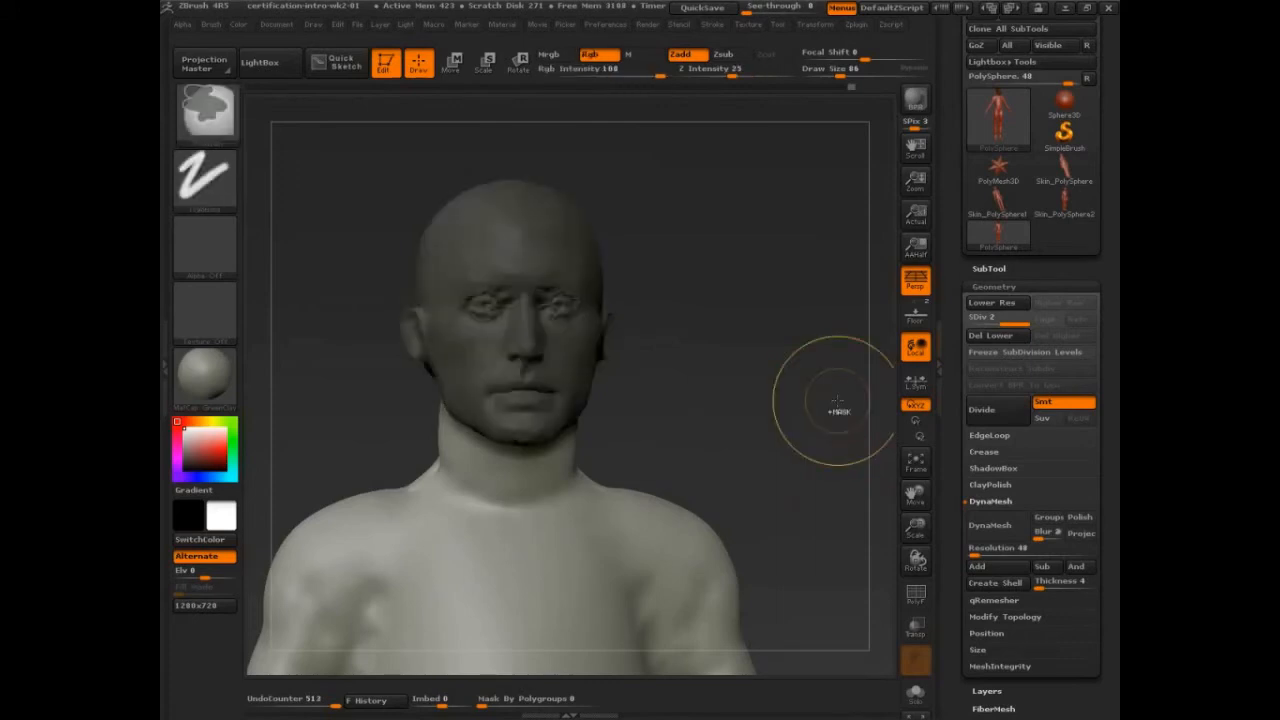
- Reshape the simplified skull and jaw with the Move brush, using draw sizes of 340 and 136
key(s)
drag(602, 334, 636, 334)
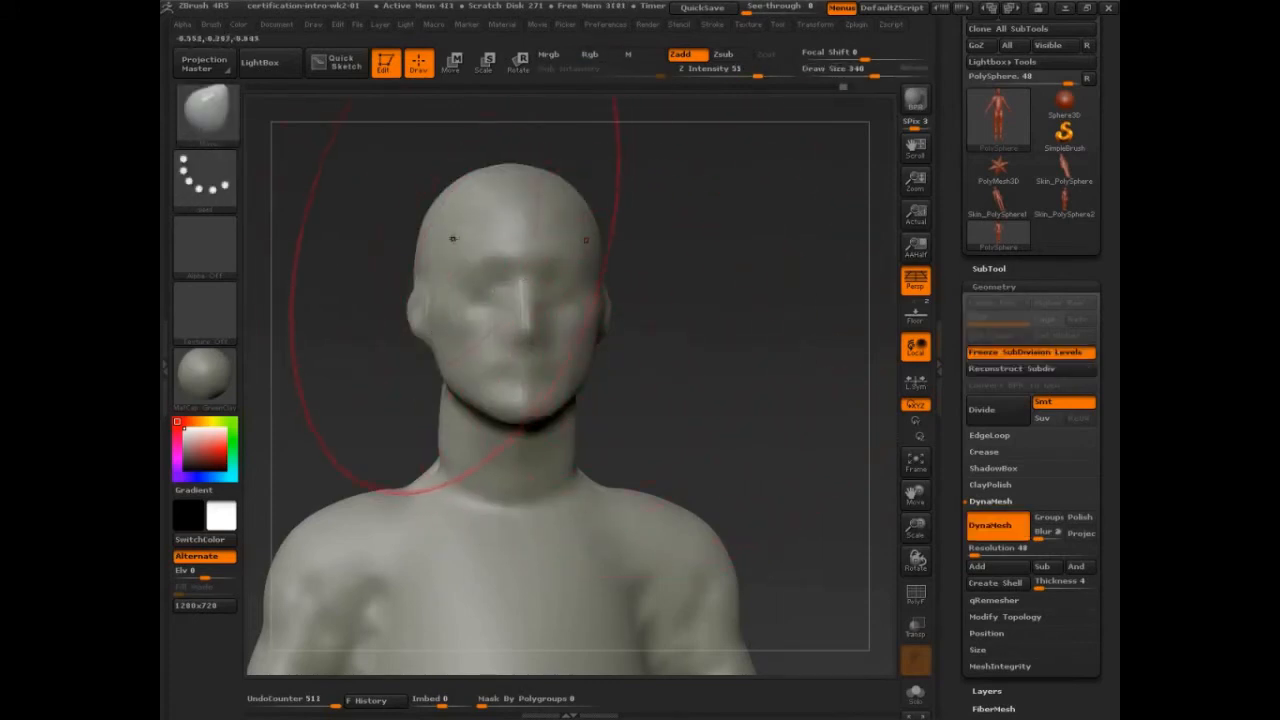
drag(451, 212, 454, 224)
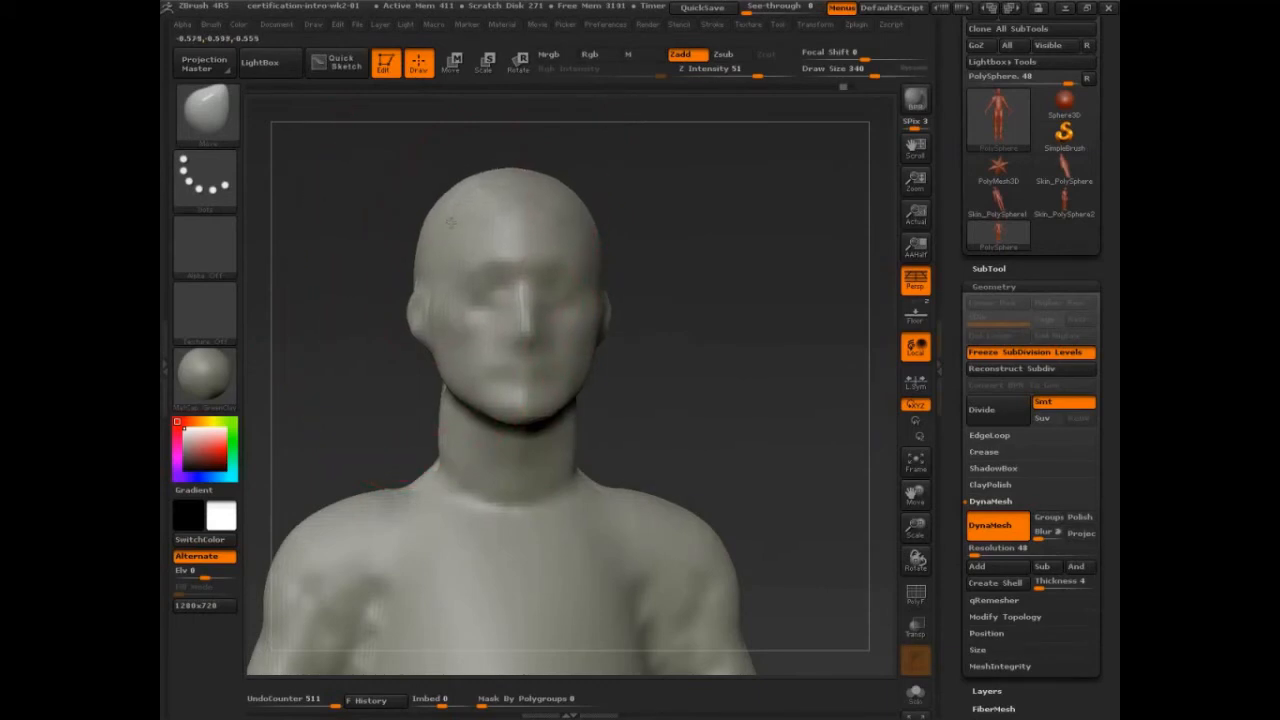
key(s)
drag(485, 381, 462, 381)
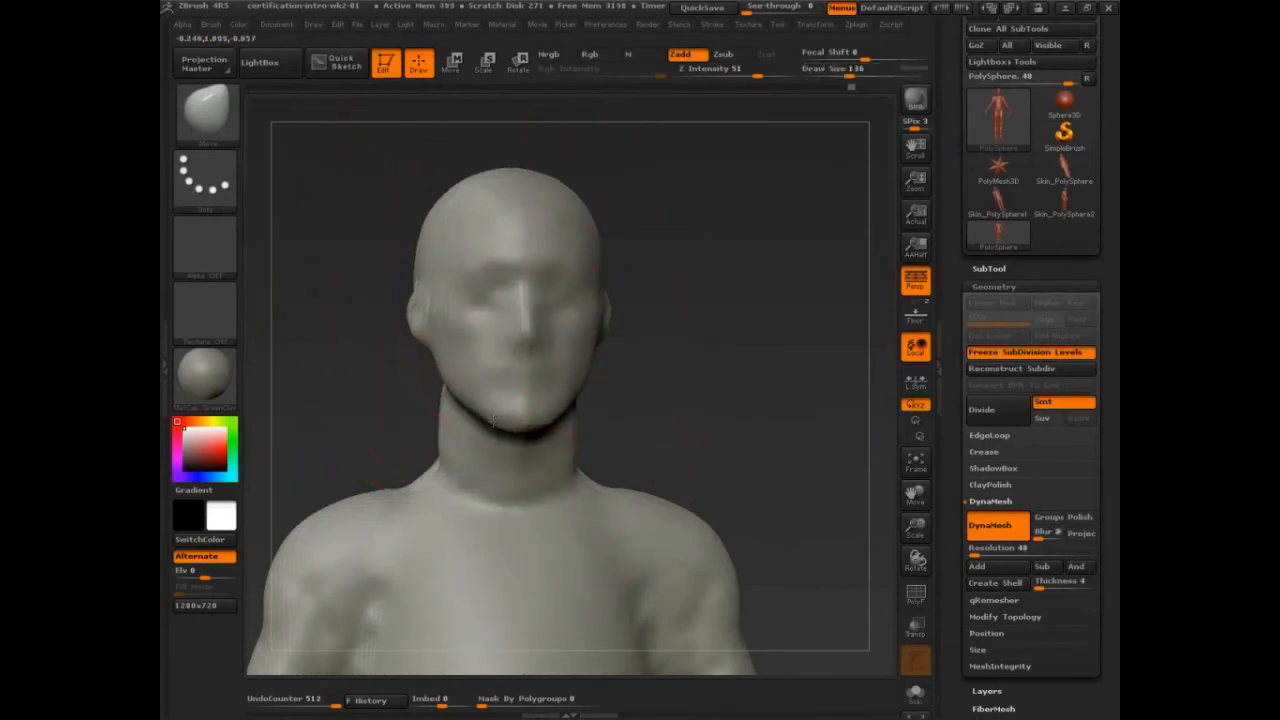
key(s)
drag(386, 391, 457, 380)
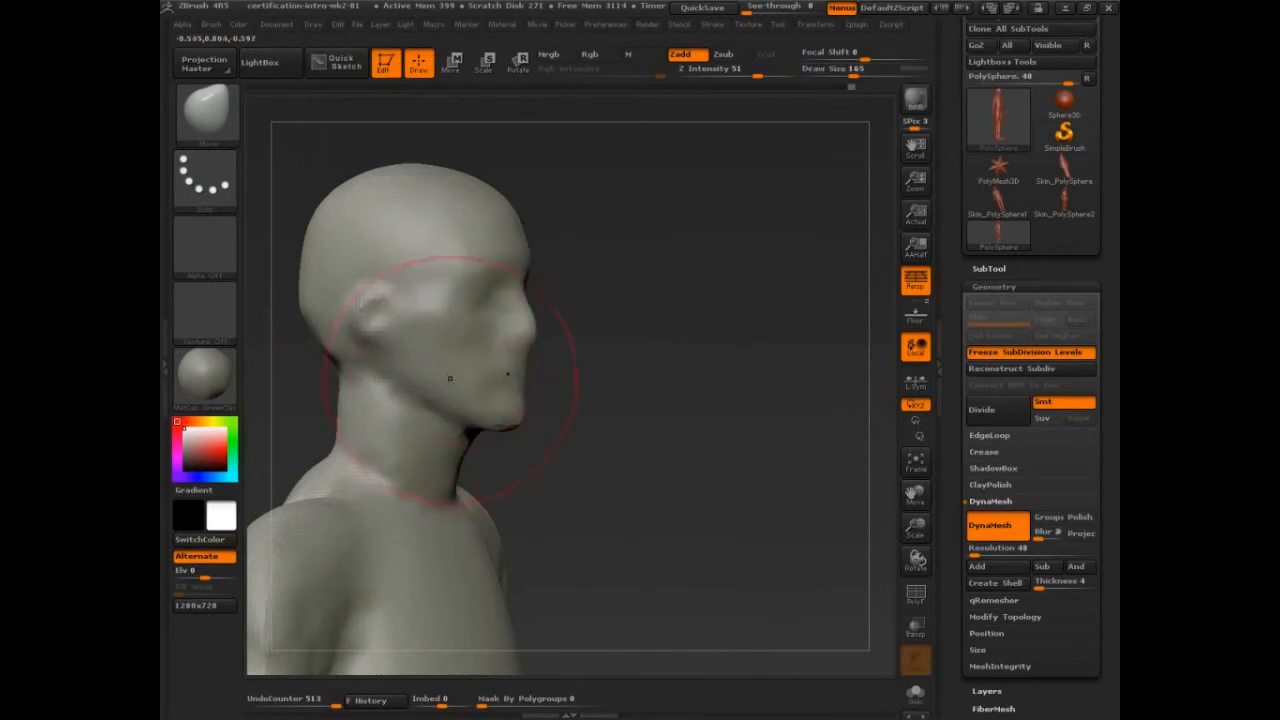
- Refine the forehead and nose profile from the side with the Move brush, reducing the draw size to 93
key(s)
mouse_move(441, 208)
mouse_down()
mouse_move(442, 226)
mouse_move(496, 251)
mouse_up()
key(s)
drag(509, 320, 491, 321)
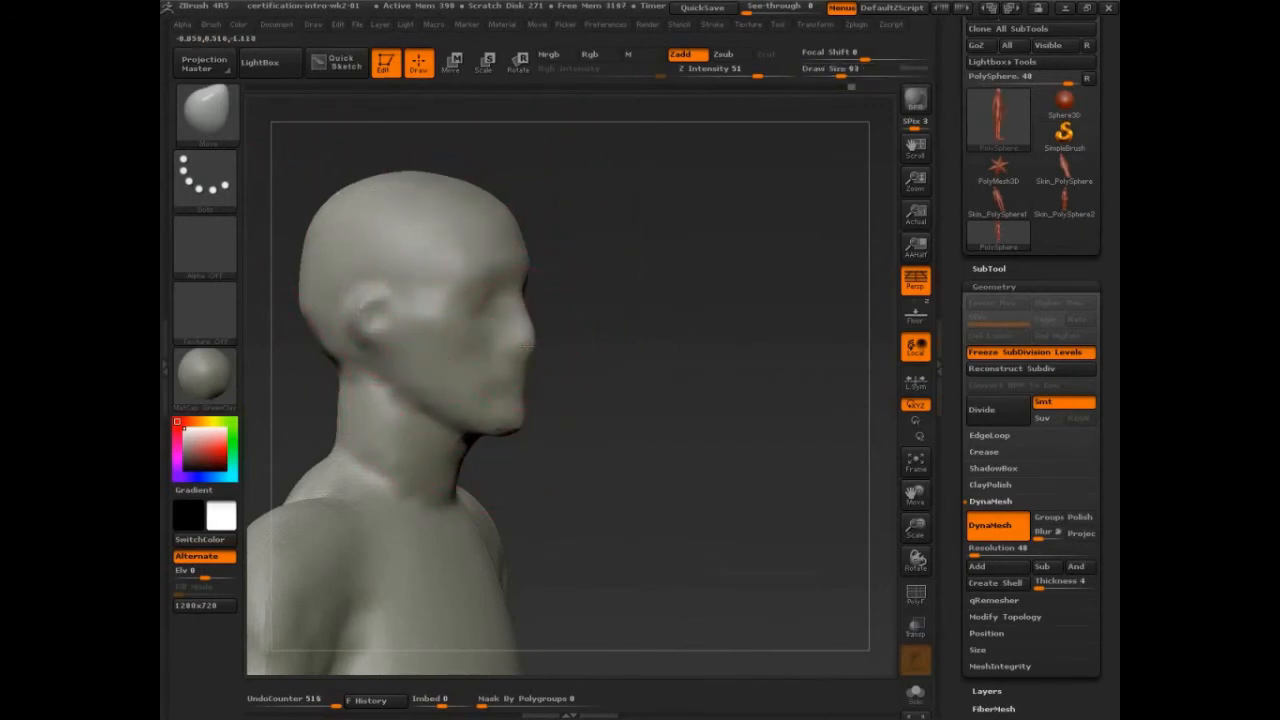
- Try turning off Freeze SubDivision Levels, undo it, and adjust the face profile with the Move brush at draw size 203
drag(626, 426, 850, 385)
click(975, 356)
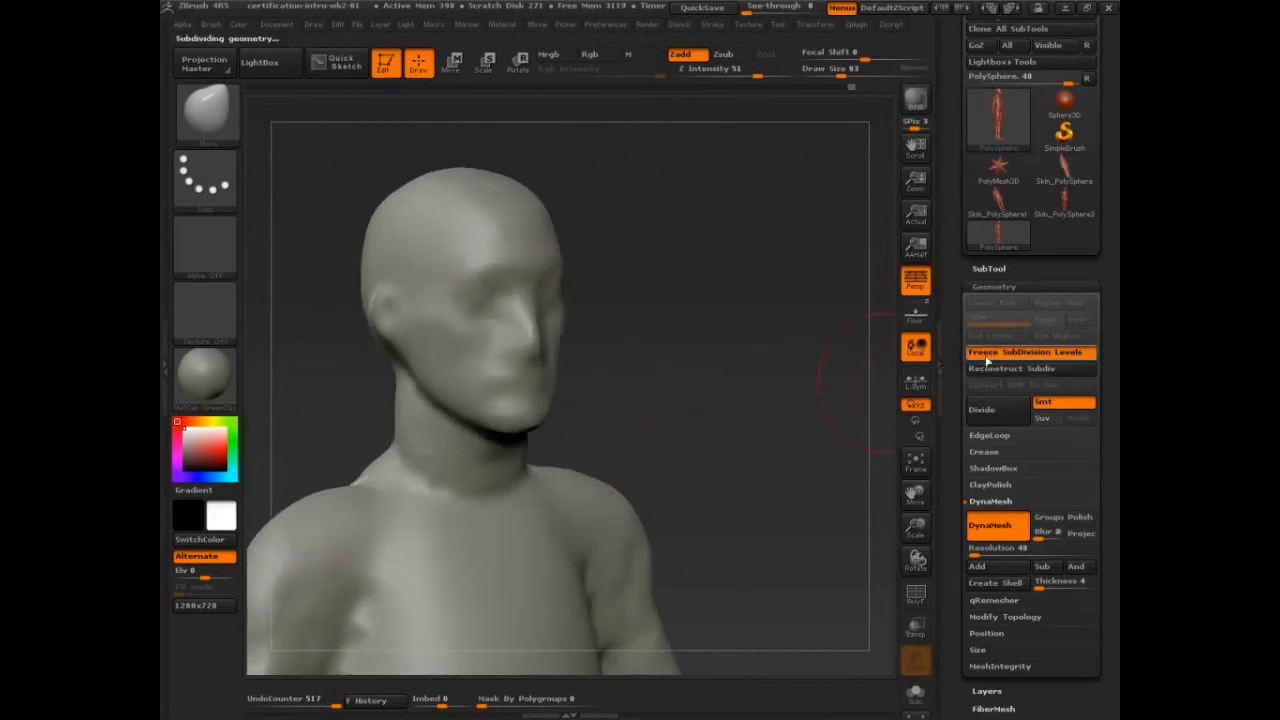
mouse_move(669, 487)
mouse_down()
mouse_move(500, 443)
mouse_move(547, 442)
mouse_up()
key(s)
key(s)
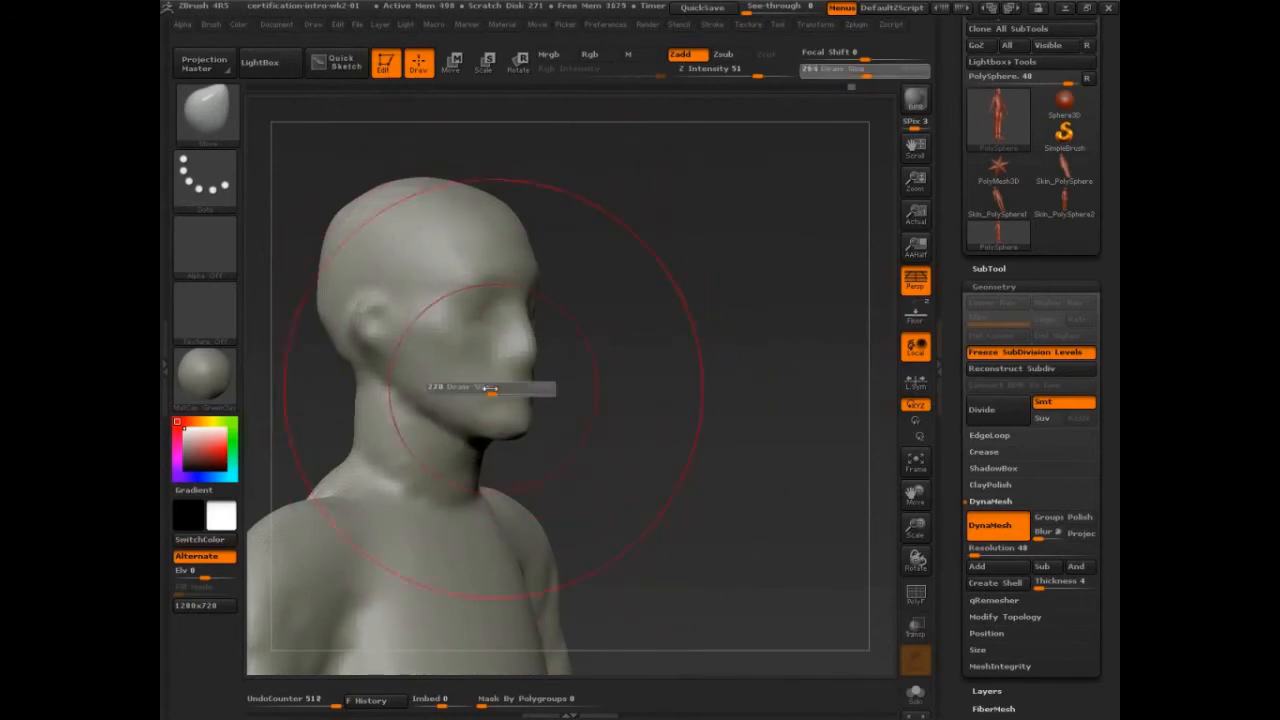
drag(484, 390, 456, 392)
key(bracketright)
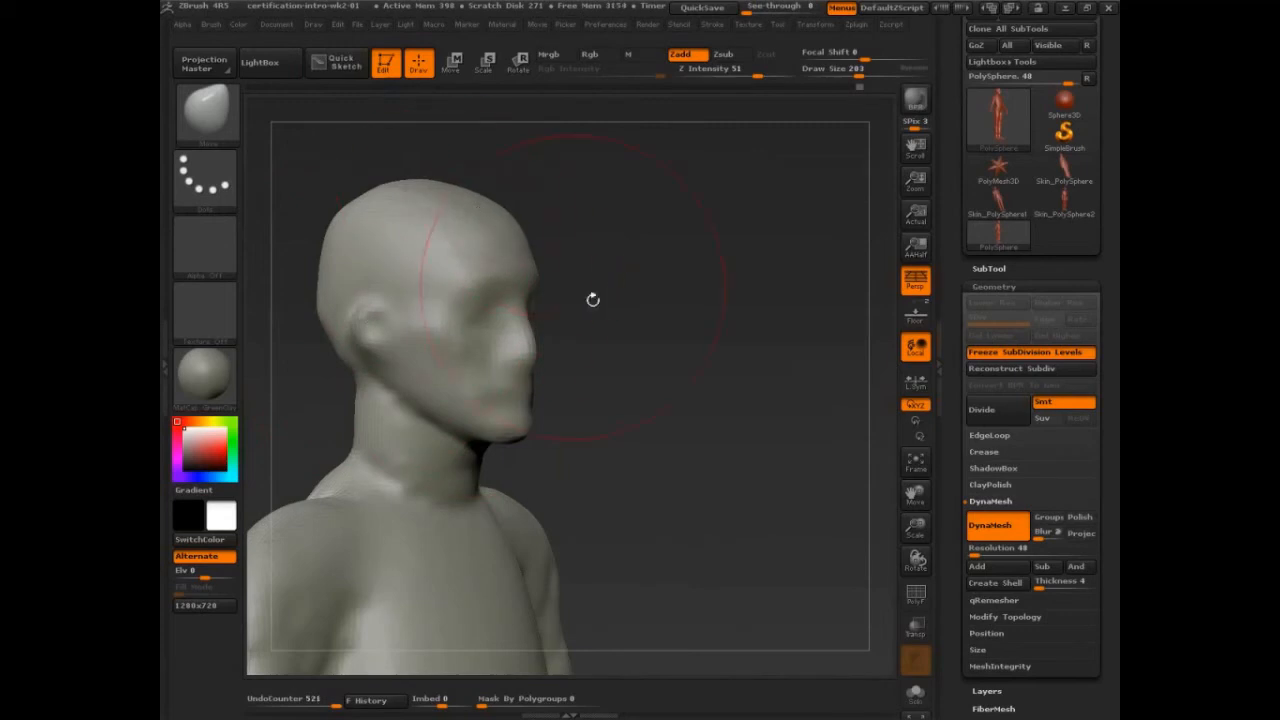
- Try turning off Freeze SubDivision Levels and clearing the mask to inspect the eyes and nose up close, and undo both
click(990, 352)
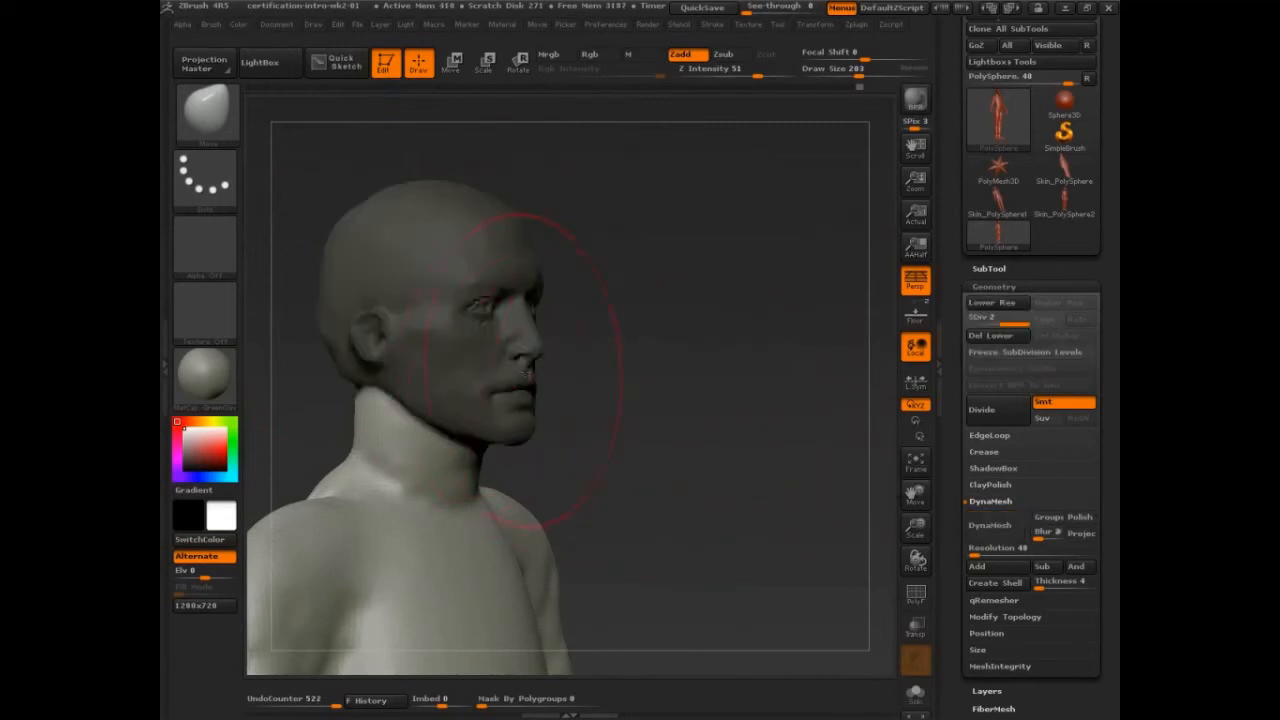
drag(667, 410, 621, 346)
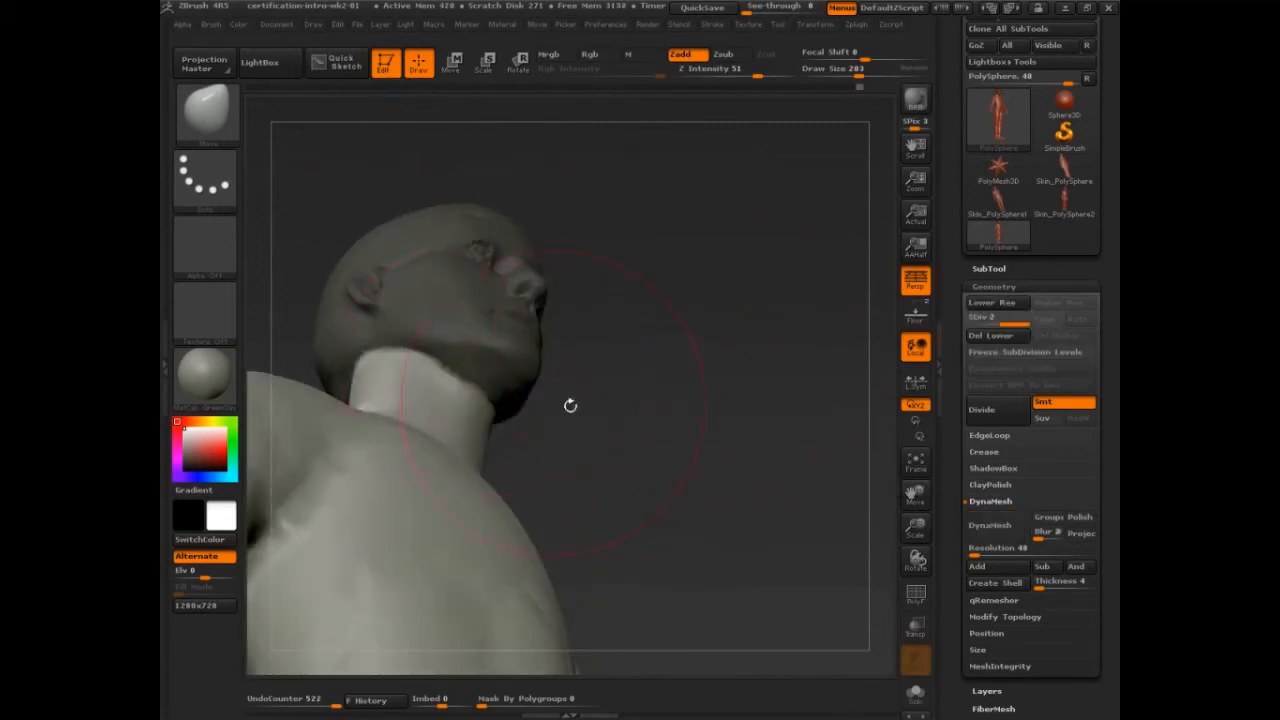
drag(569, 406, 746, 434)
mouse_move(738, 267)
ctrl+mouse_down()
mouse_move(756, 438)
mouse_move(750, 458)
mouse_move(720, 434)
mouse_move(734, 486)
mouse_move(745, 410)
mouse_move(734, 408)
ctrl+mouse_up()
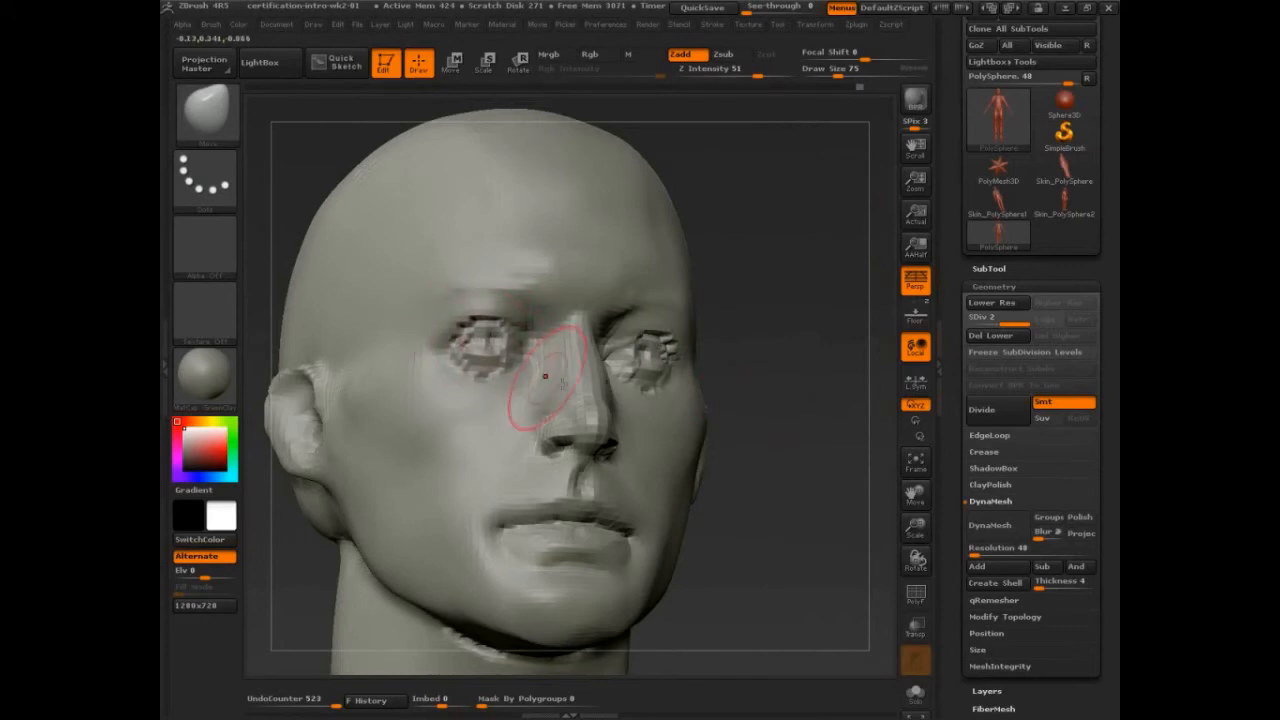
key(ctrl+shift)
mouse_move(526, 338)
mouse_down()
mouse_move(450, 341)
mouse_move(510, 338)
mouse_up()
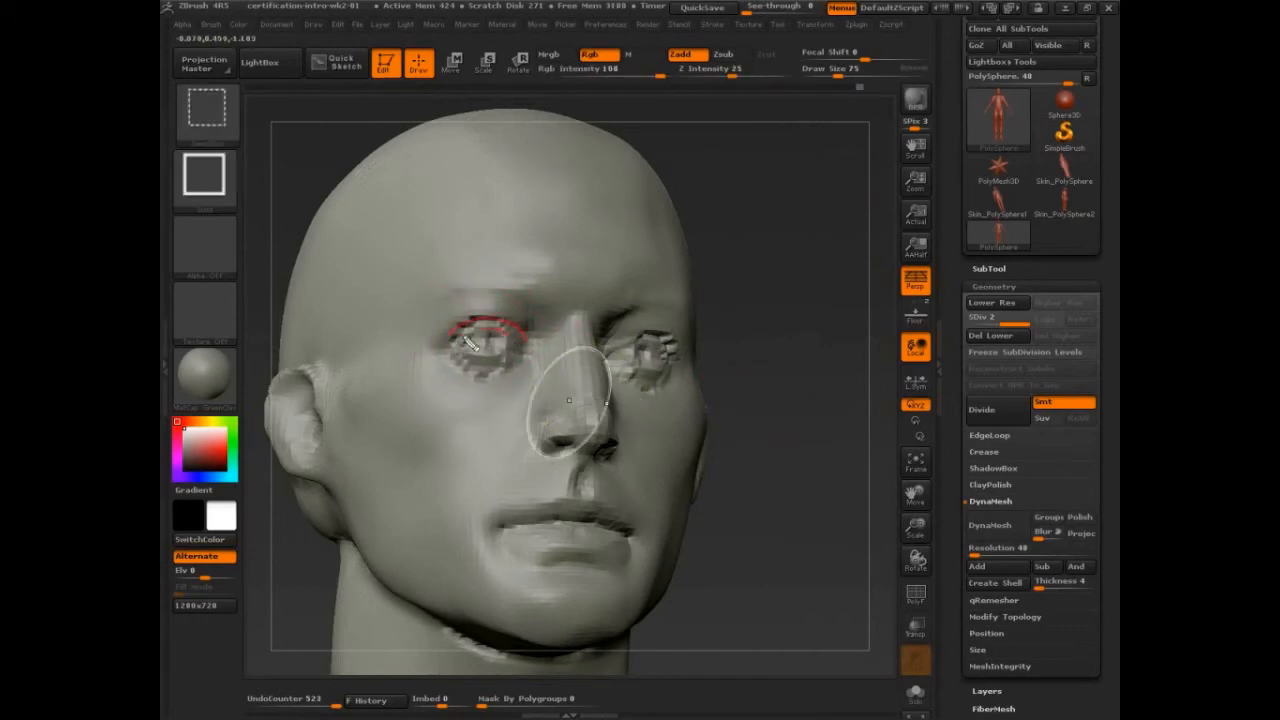
drag(448, 375, 503, 379)
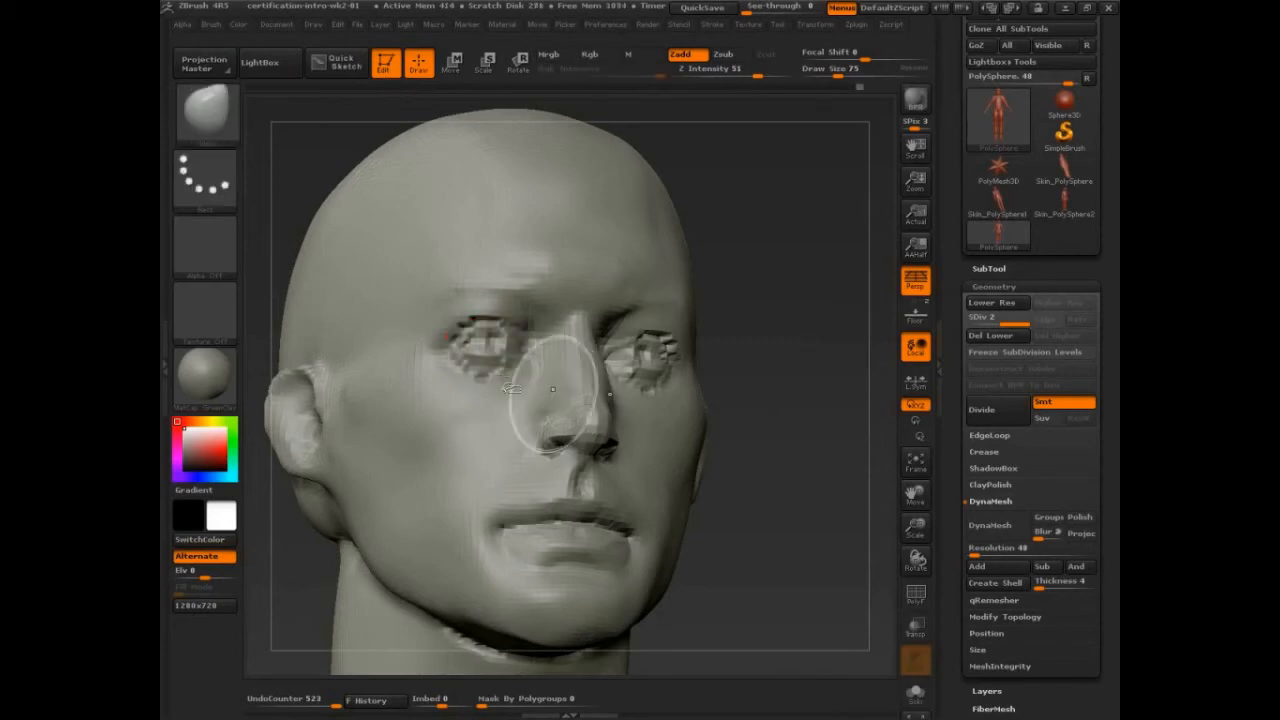
ctrl+click(790, 540)
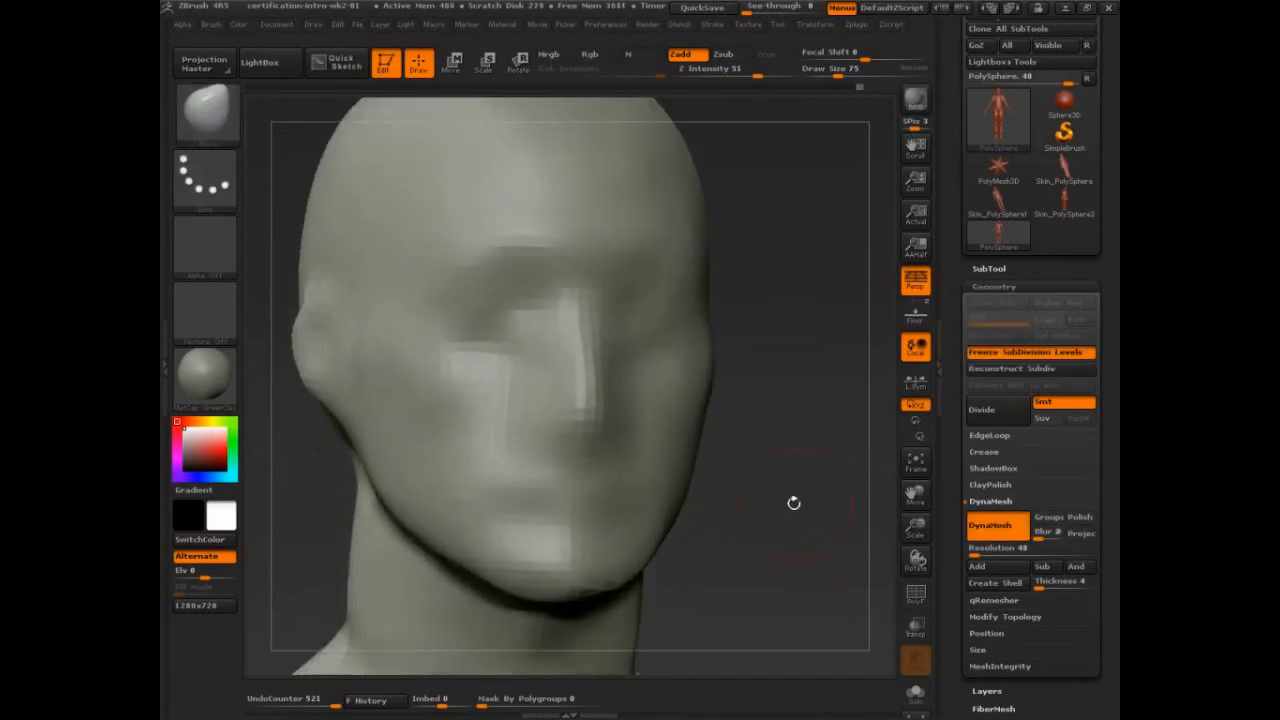
- Adjust the brow of the frozen DynaMesh head with the Move brush at draw size 126
drag(784, 523, 793, 517)
key(s)
drag(566, 262, 568, 278)
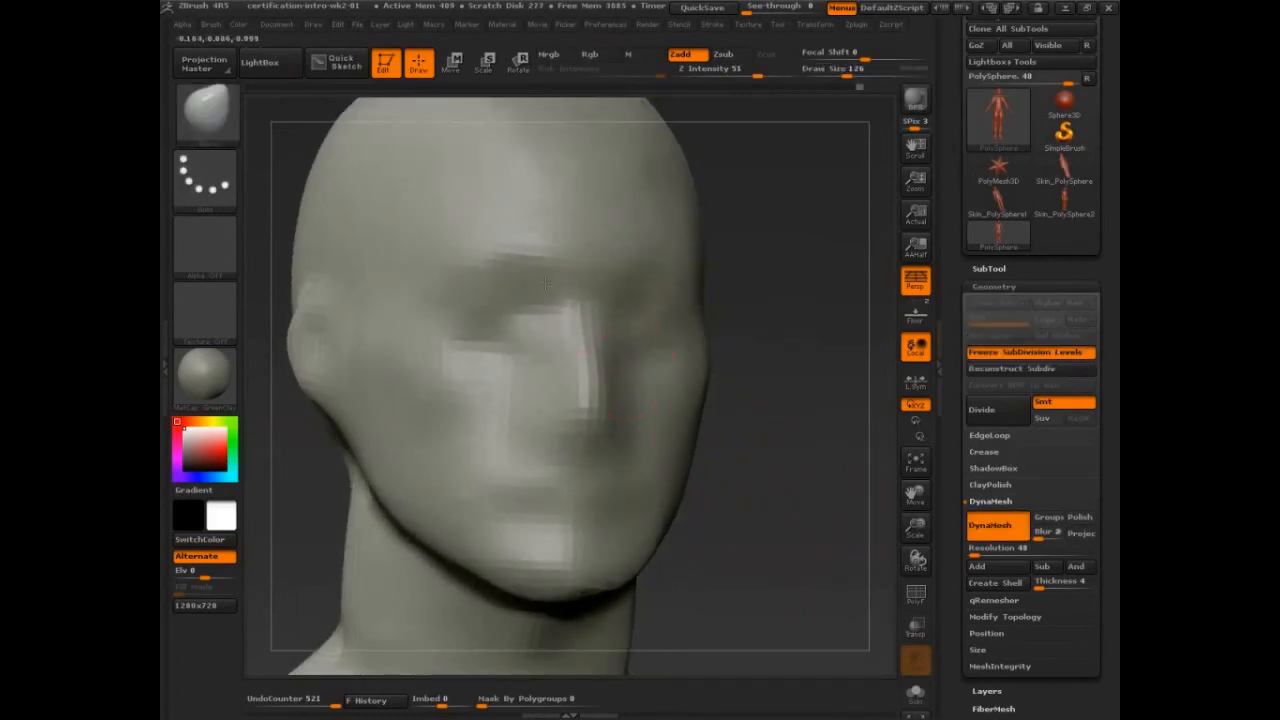
- Set the DynaMesh resolution to 64 and remesh the figure
drag(974, 554, 982, 554)
text(64)
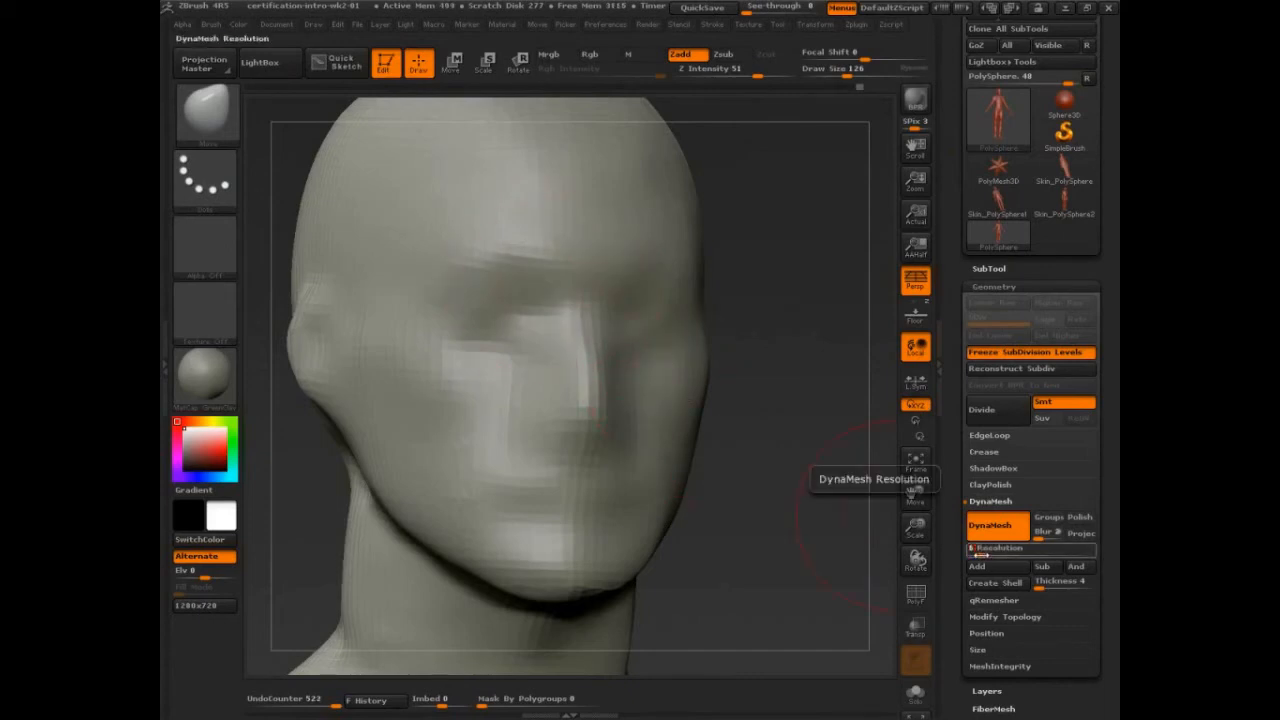
key(Return)
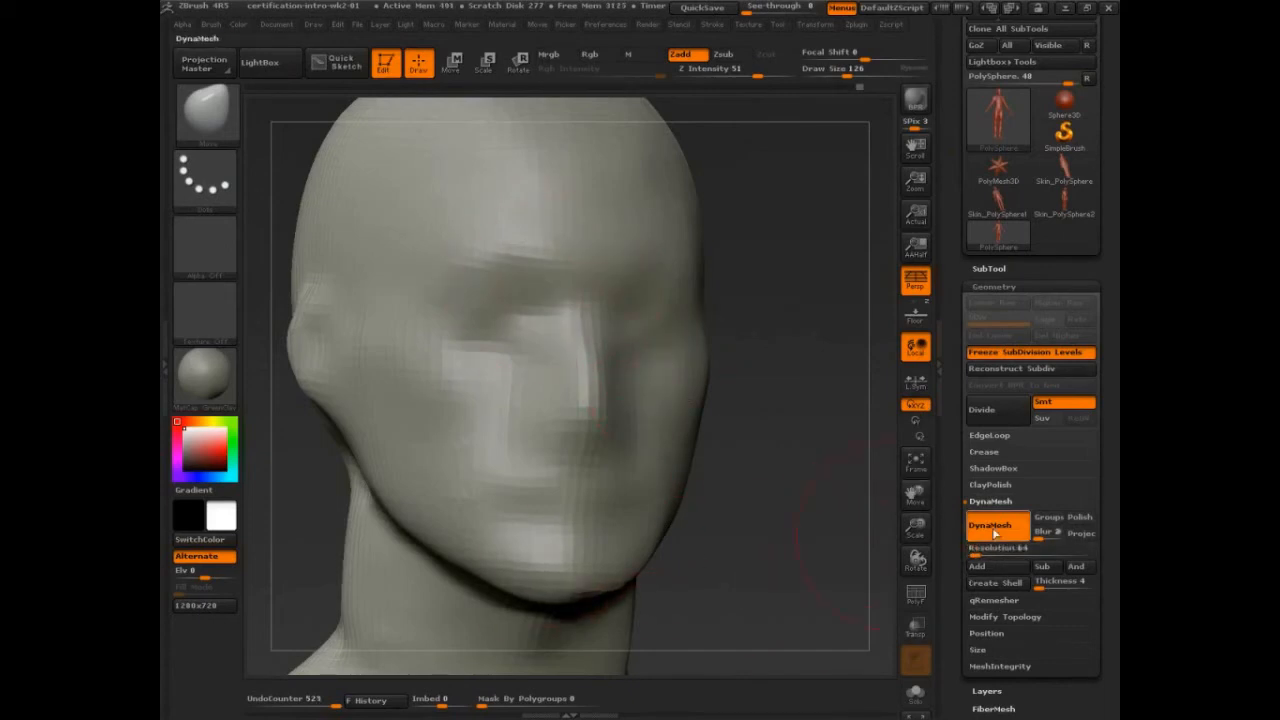
ctrl+drag(755, 374, 787, 536)
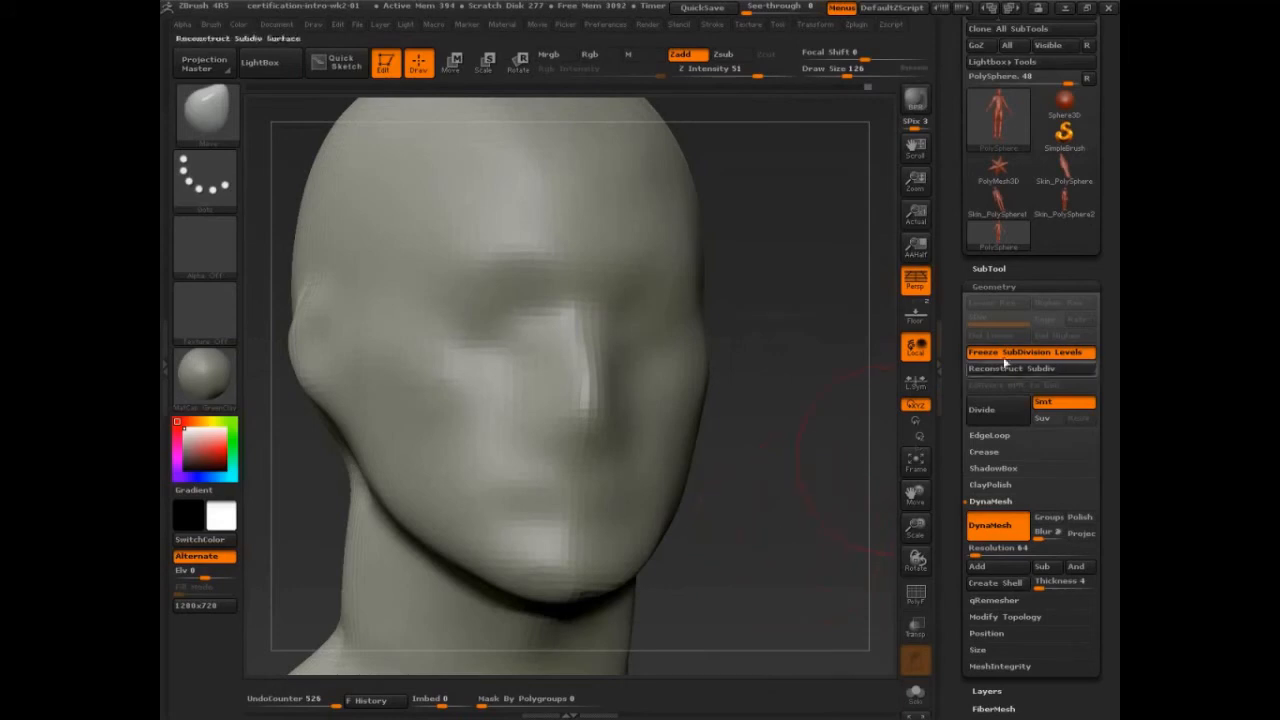
- Turn off Freeze SubDivision Levels to restore the subdivision levels and facial detail, and clear the head mask
click(1005, 355)
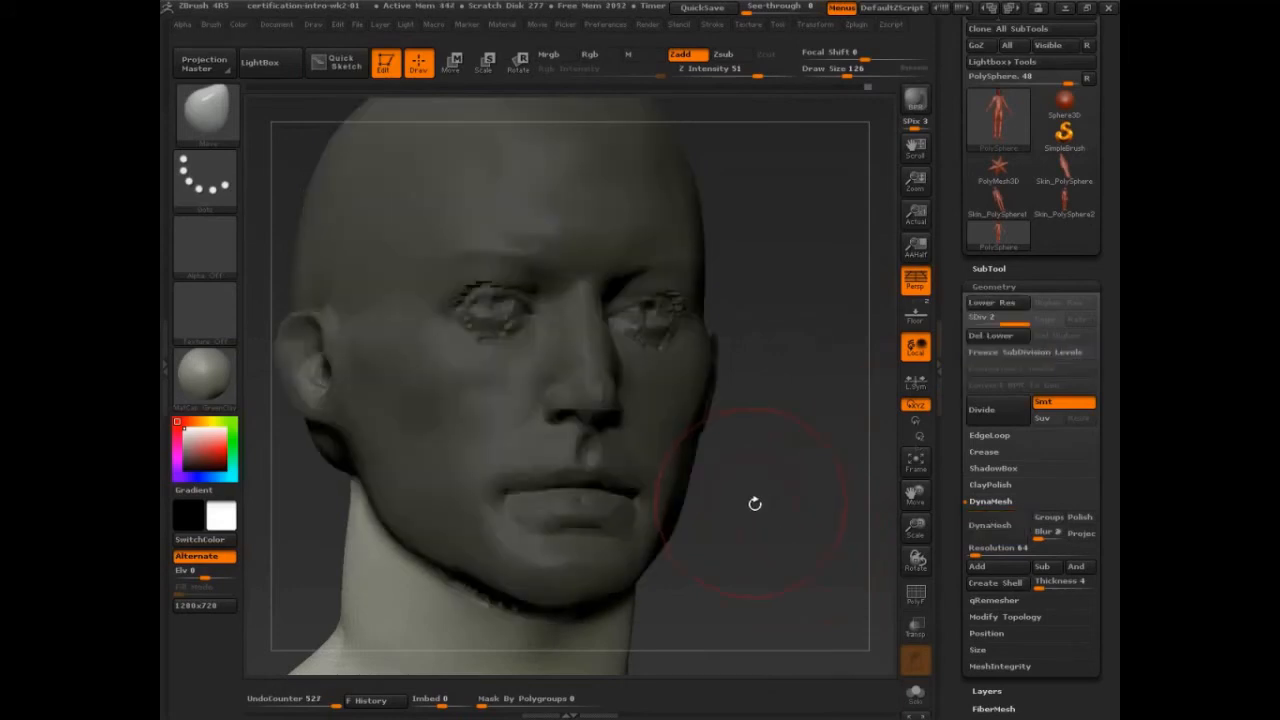
drag(755, 504, 766, 508)
ctrl+drag(754, 446, 754, 518)
- Smooth the jagged areas around the eyes, nose and mouth on both sides of the face with a small brush
key(s)
drag(520, 368, 496, 368)
alt+drag(752, 432, 754, 398)
shift+drag(517, 337, 480, 331)
drag(755, 490, 480, 502)
mouse_move(674, 306)
shift+mouse_down()
mouse_move(640, 284)
mouse_move(610, 308)
mouse_move(634, 286)
shift+mouse_up()
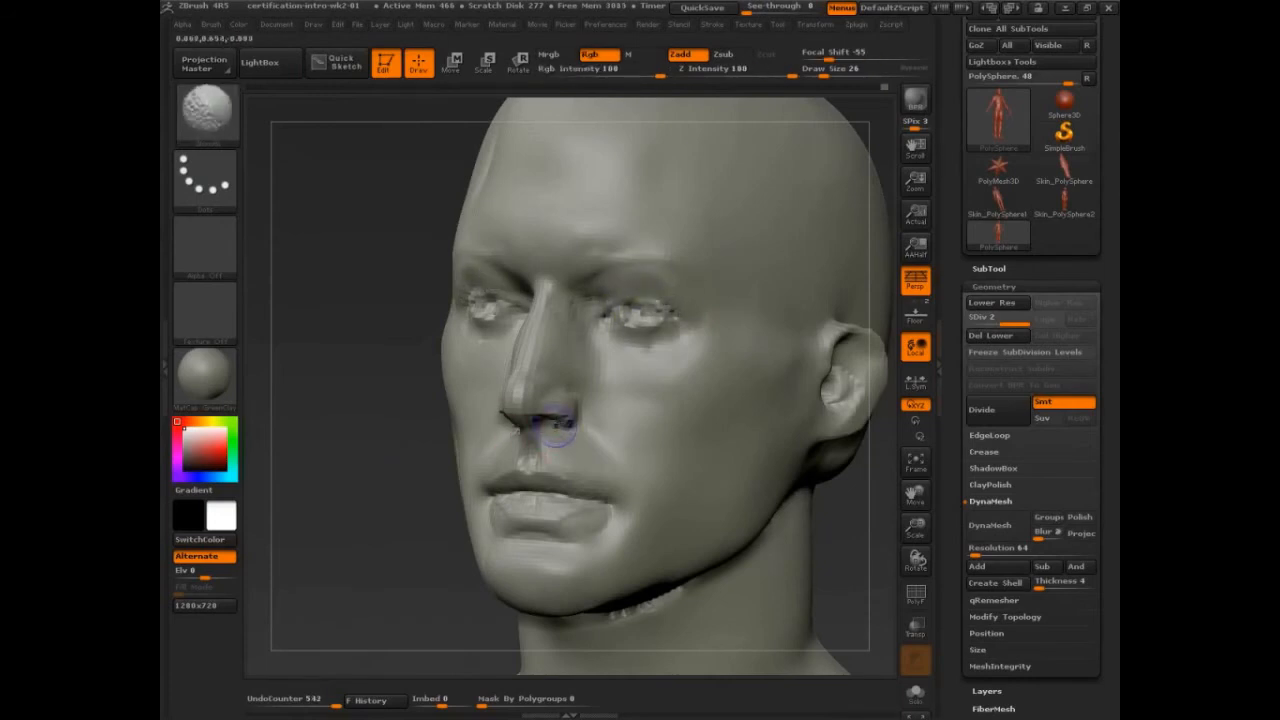
shift+drag(400, 549, 491, 520)
mouse_move(871, 486)
alt+mouse_down()
mouse_move(779, 477)
mouse_move(797, 361)
alt+mouse_up()
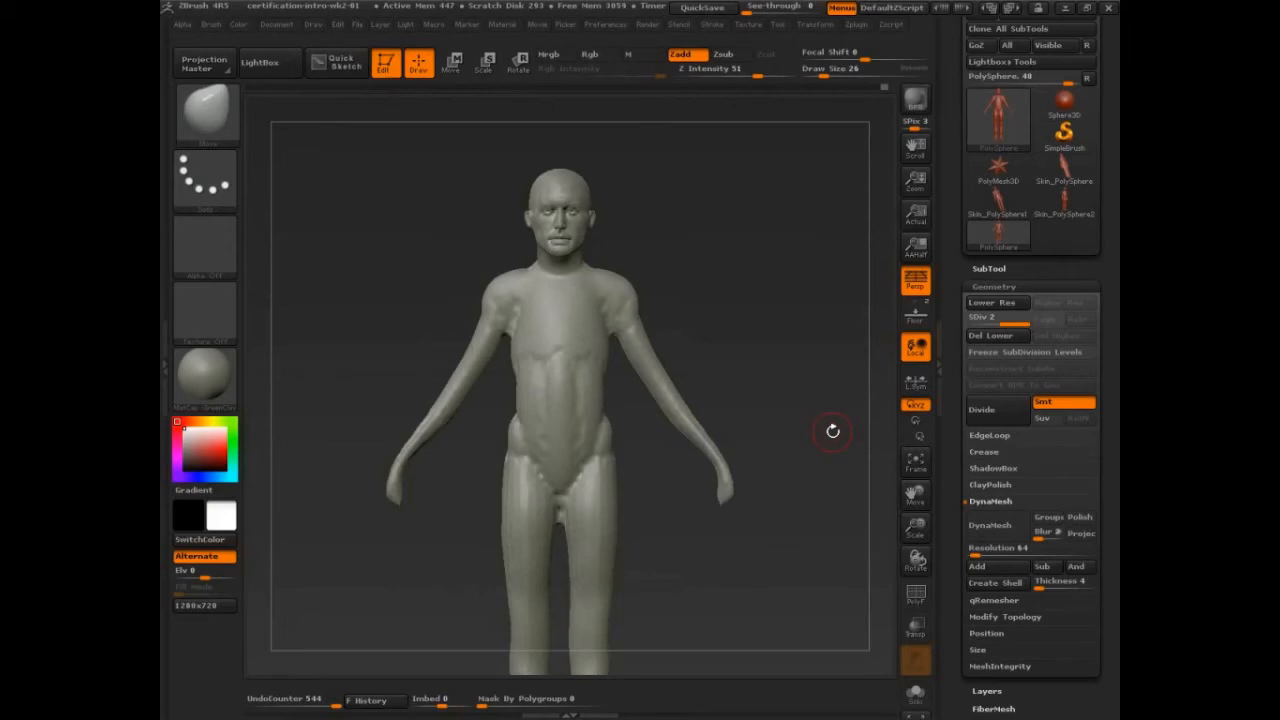
mouse_move(832, 430)
mouse_down()
mouse_move(811, 529)
mouse_move(688, 577)
mouse_move(686, 591)
mouse_up()
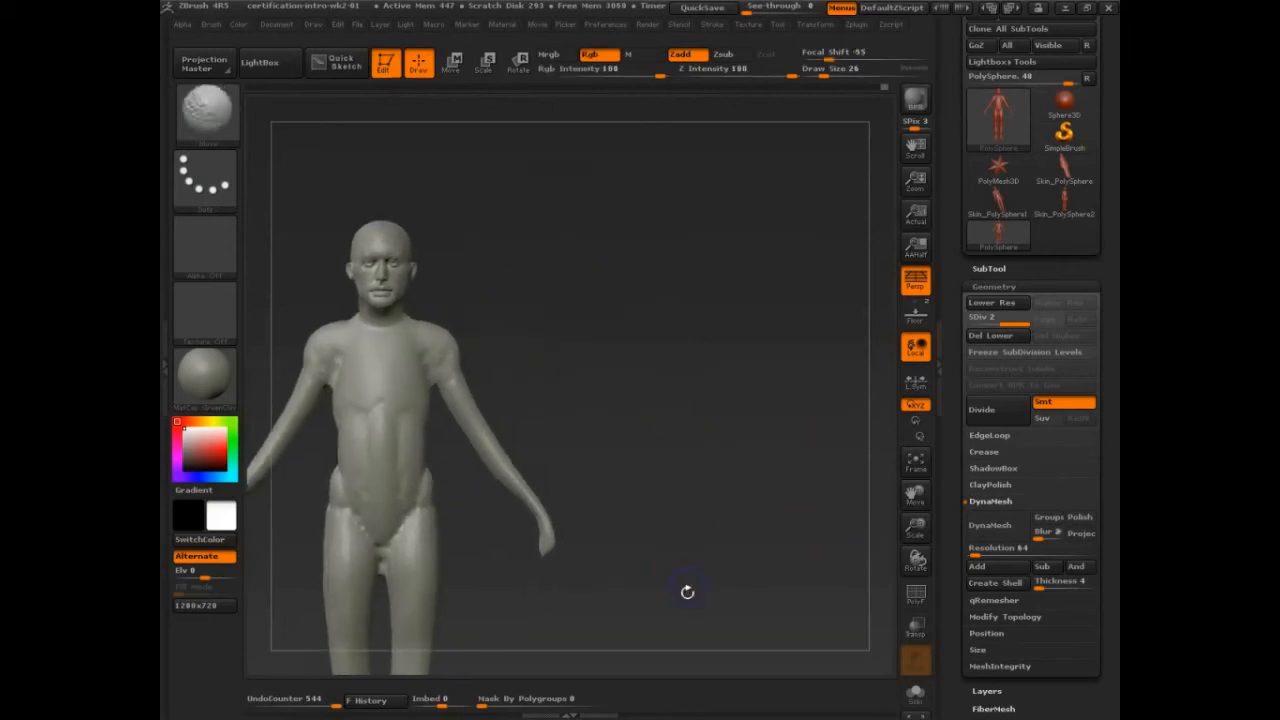
key(ctrl+shift)
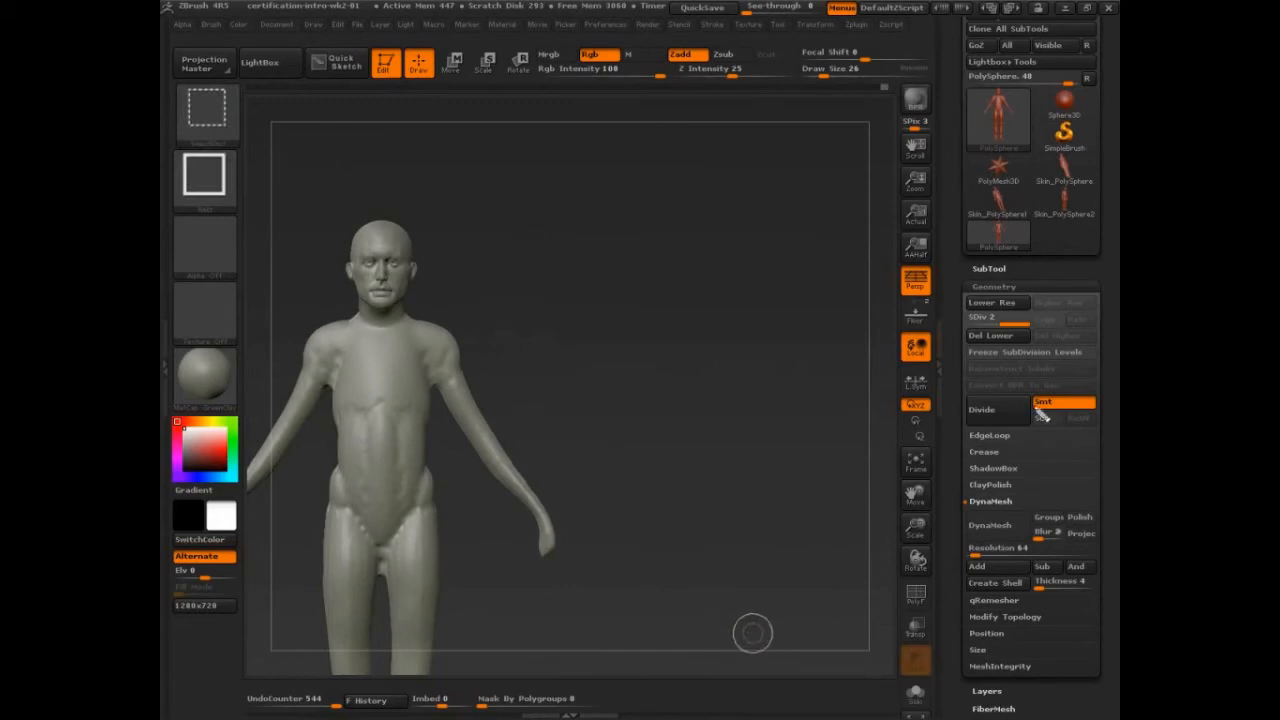
drag(1090, 348, 980, 346)
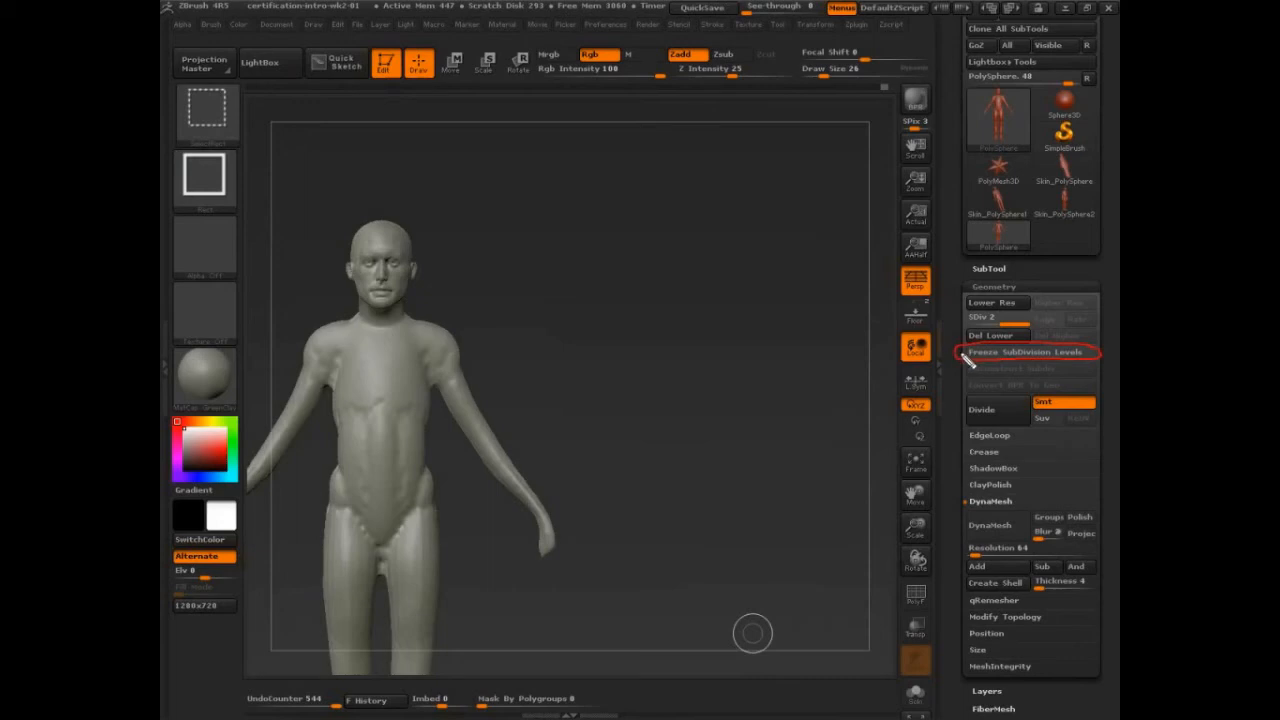
mouse_move(1018, 386)
mouse_down()
mouse_move(1036, 672)
mouse_move(1058, 638)
mouse_move(1042, 668)
mouse_up()
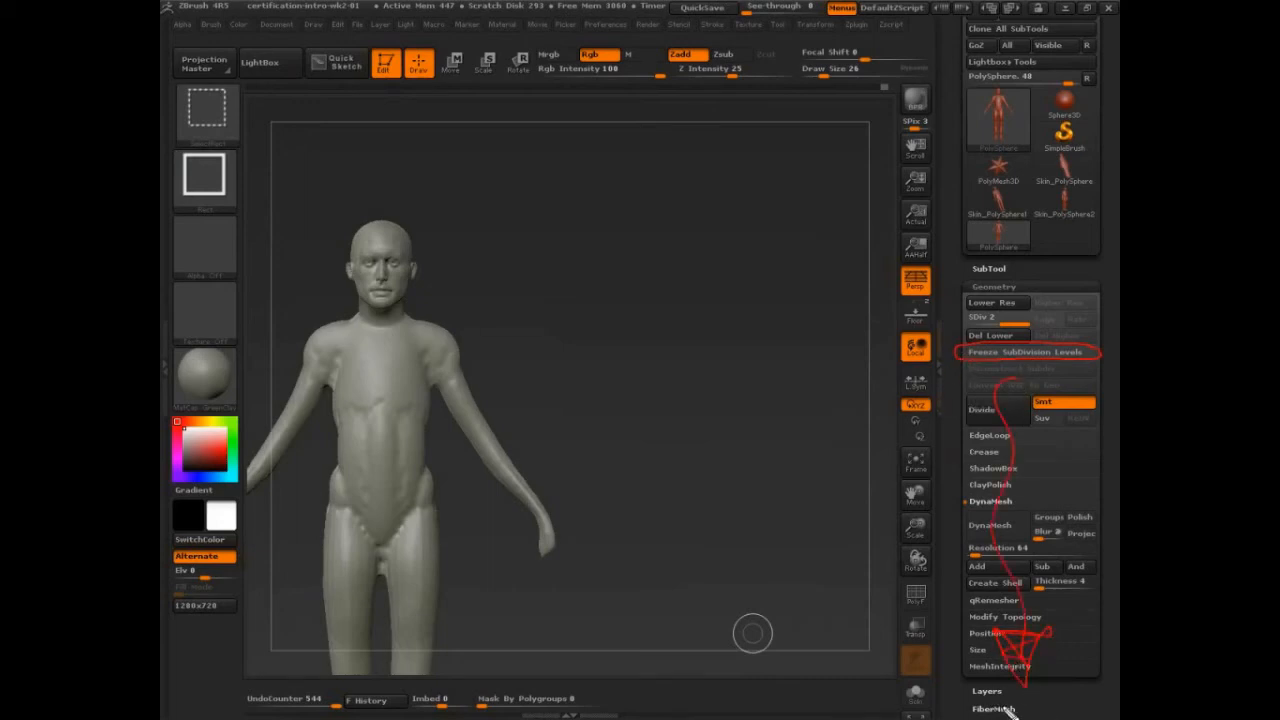
key(Escape)
mouse_move(960, 660)
mouse_down()
mouse_move(954, 514)
mouse_move(978, 504)
mouse_up()
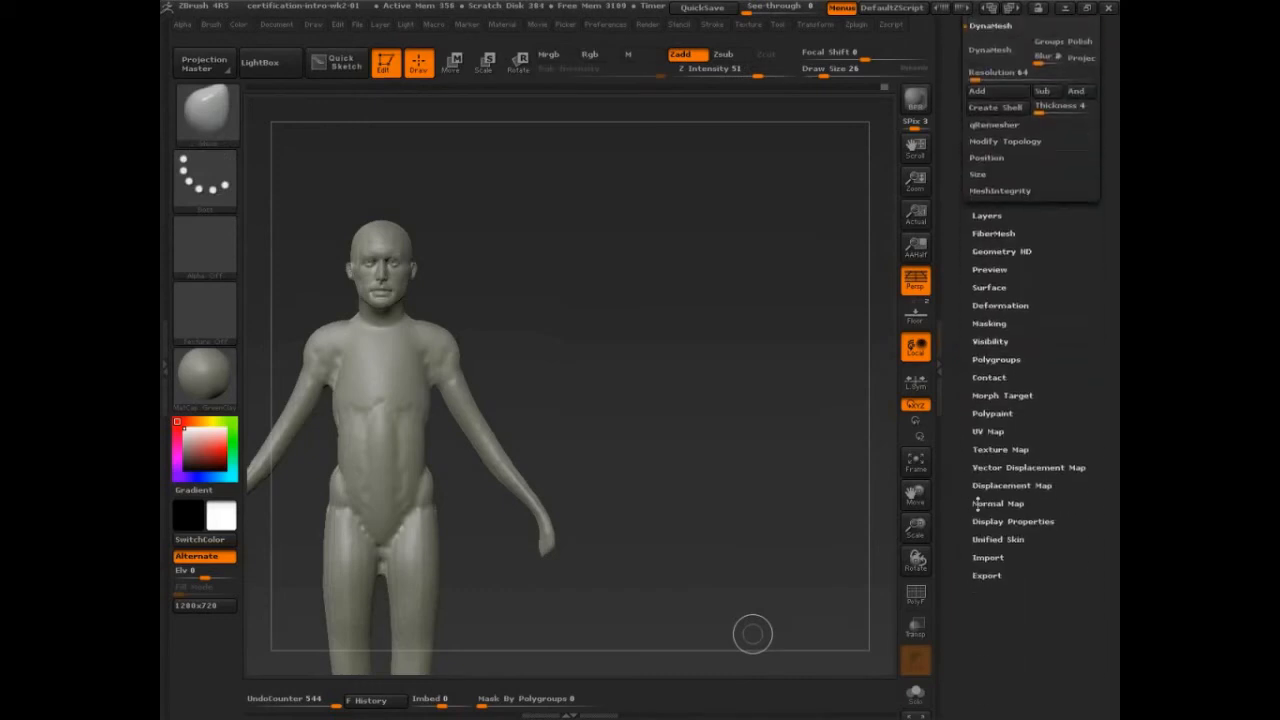
- Show the Morph Target settings, annotate the view with "Store Morph" and "project Morph", mark StoreMT, and clear the annotations
click(1002, 395)
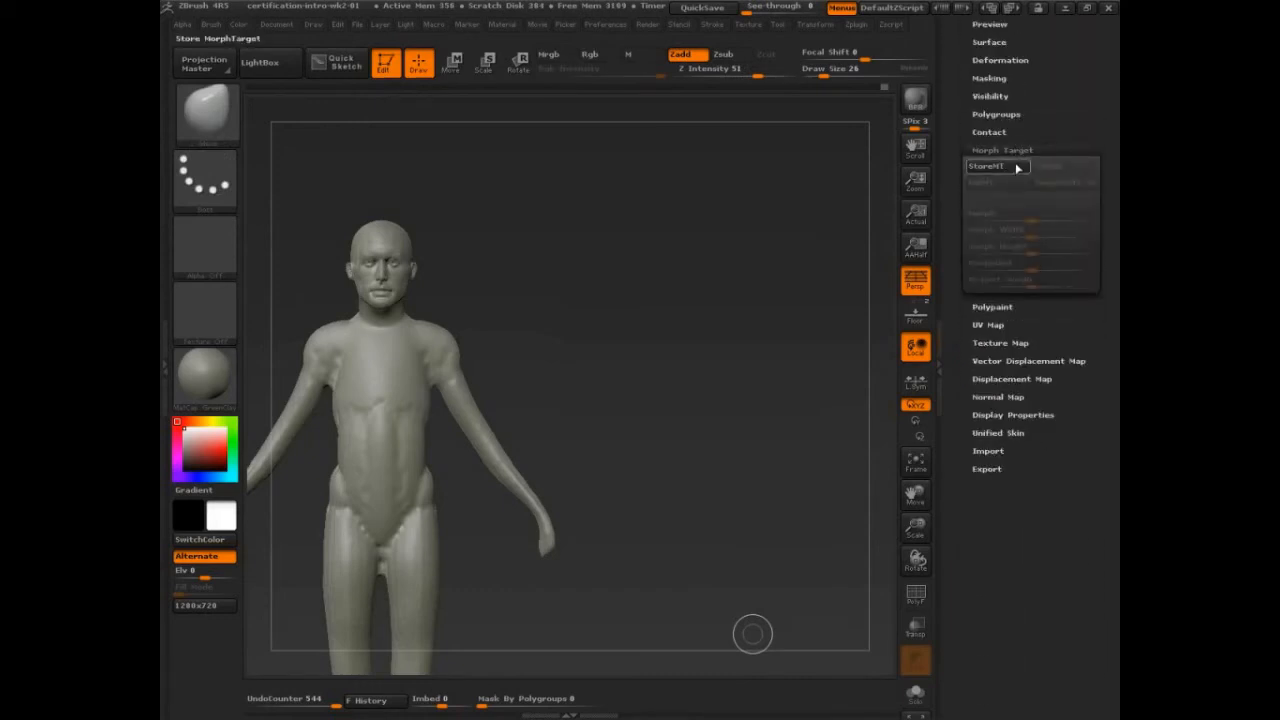
key(ctrl+shift)
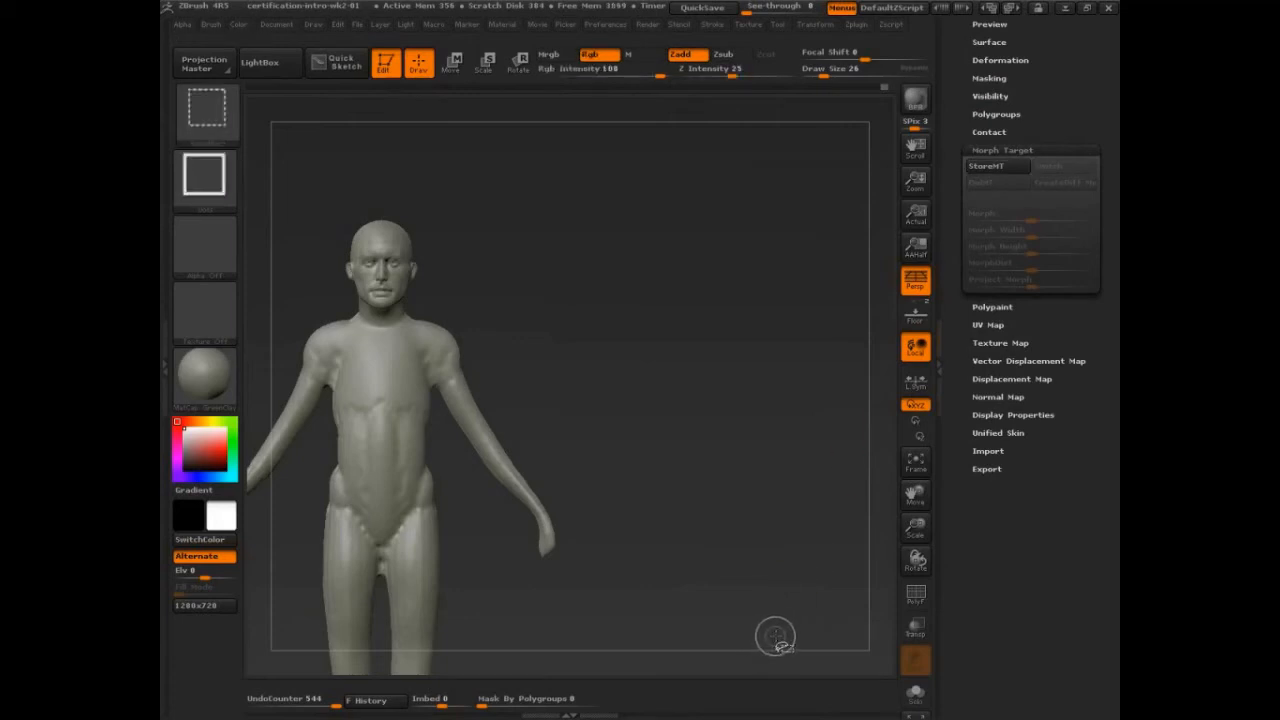
mouse_move(579, 191)
mouse_down()
mouse_move(583, 166)
mouse_move(620, 194)
mouse_move(713, 178)
mouse_move(733, 192)
mouse_move(789, 160)
mouse_move(838, 165)
mouse_up()
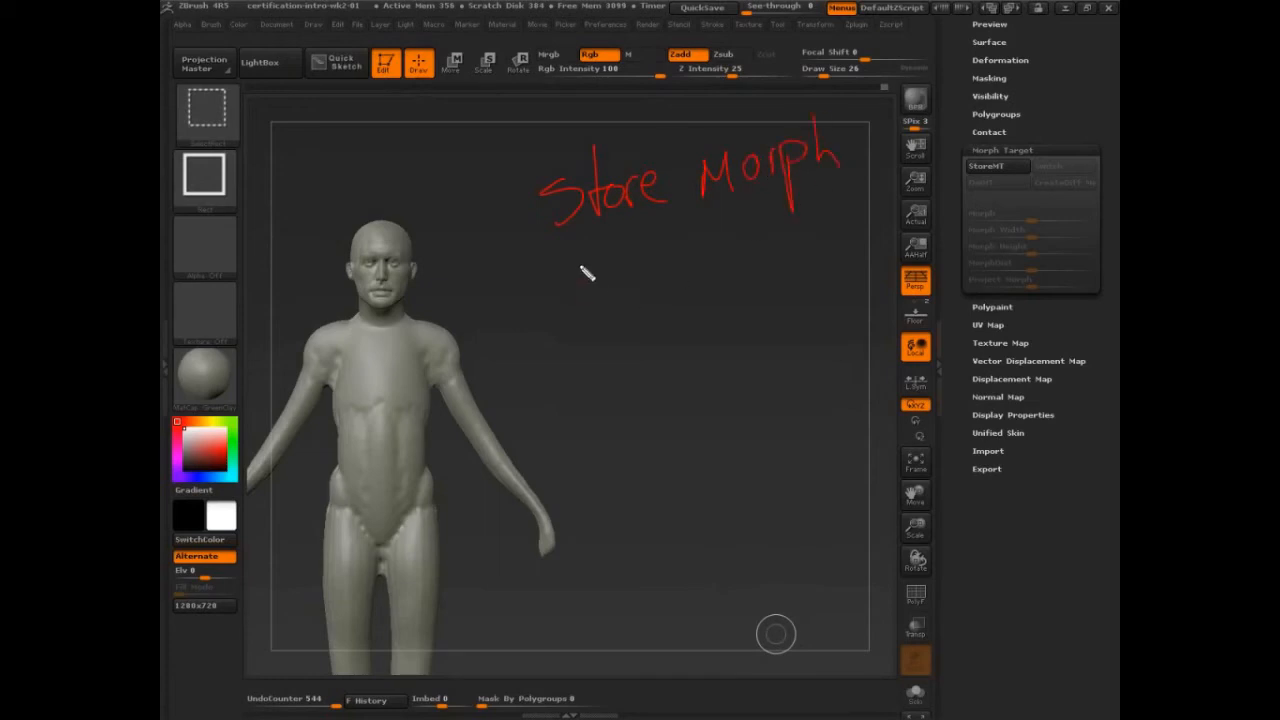
mouse_move(587, 273)
mouse_down()
mouse_move(586, 257)
mouse_move(703, 257)
mouse_move(783, 220)
mouse_move(851, 257)
mouse_move(866, 177)
mouse_move(890, 225)
mouse_move(580, 347)
mouse_move(474, 314)
mouse_move(462, 296)
mouse_up()
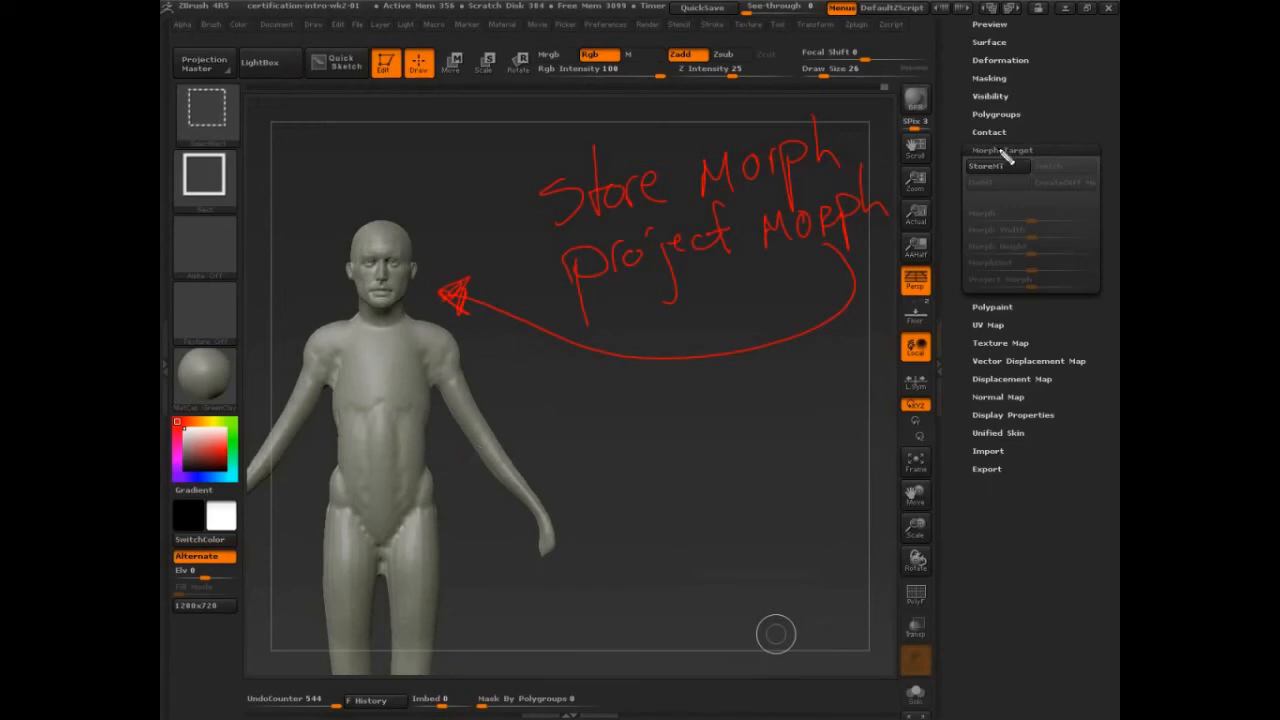
drag(1005, 152, 945, 170)
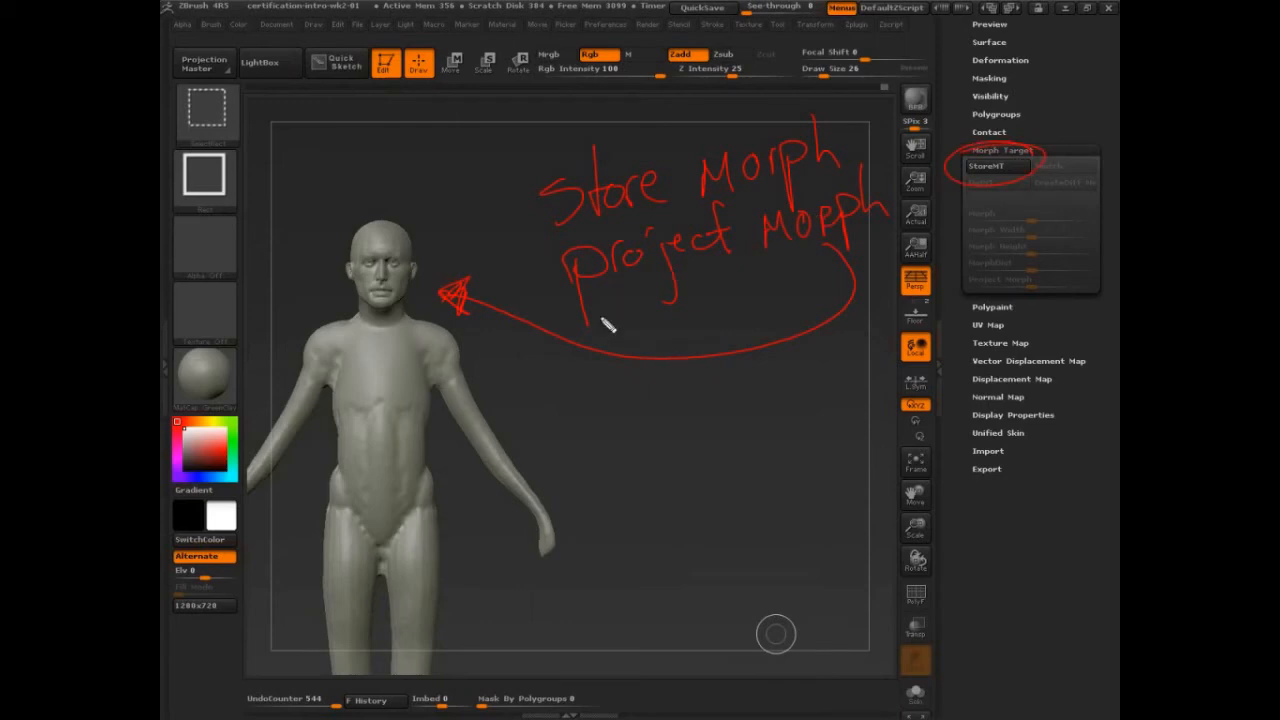
drag(605, 325, 714, 314)
key(Escape)
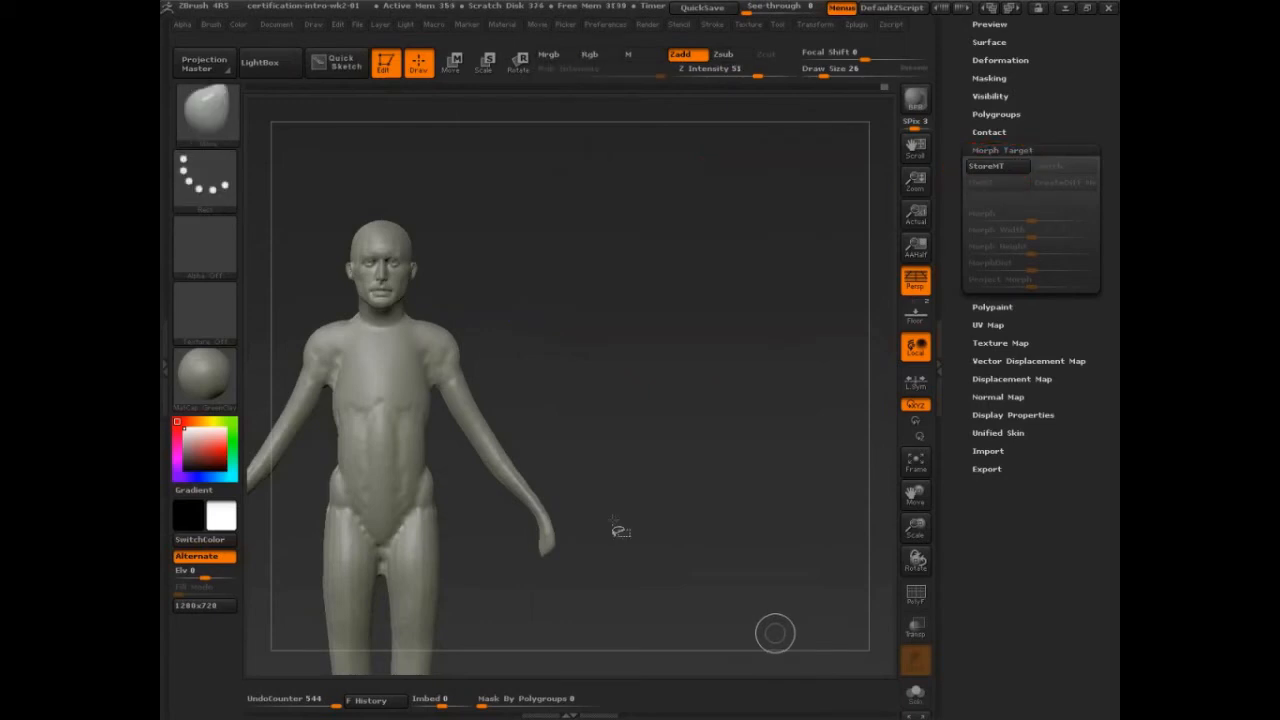
- Show the Geometry settings, mark Freeze SubDivision Levels, and sketch a head with an arrow leading into a bucket
drag(957, 251, 951, 428)
key(ctrl+shift)
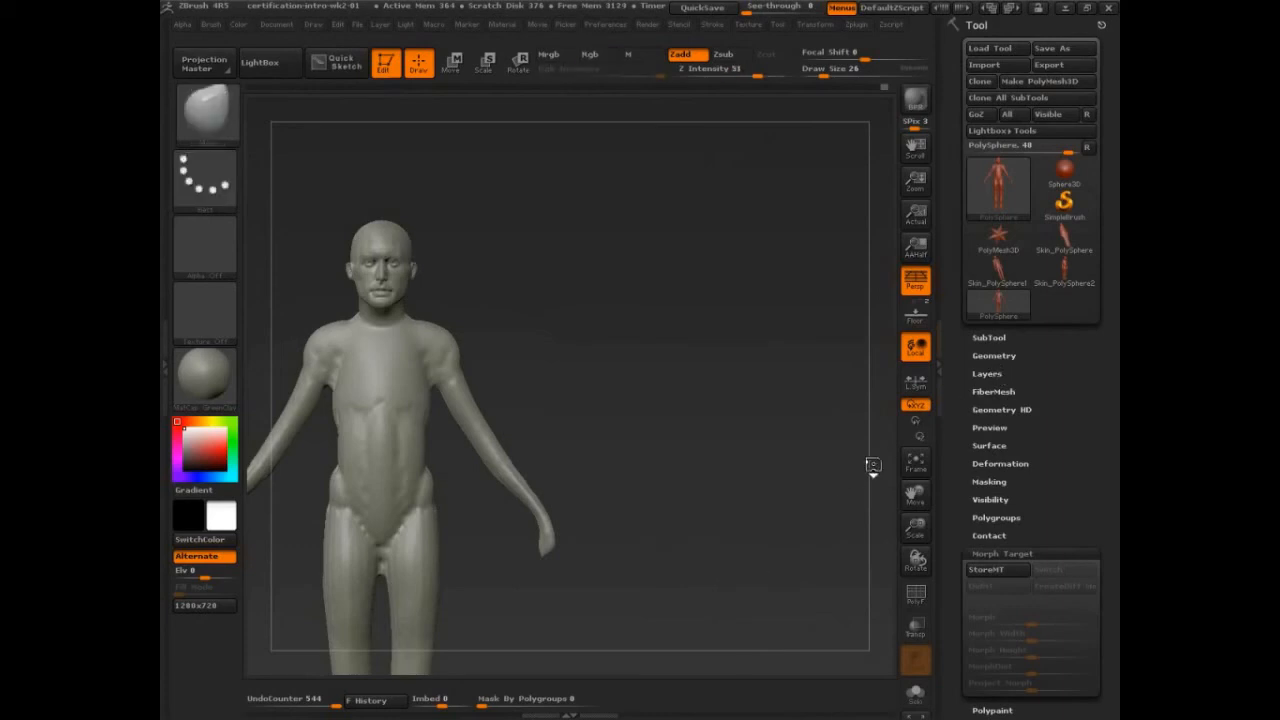
click(994, 355)
key(ctrl+shift)
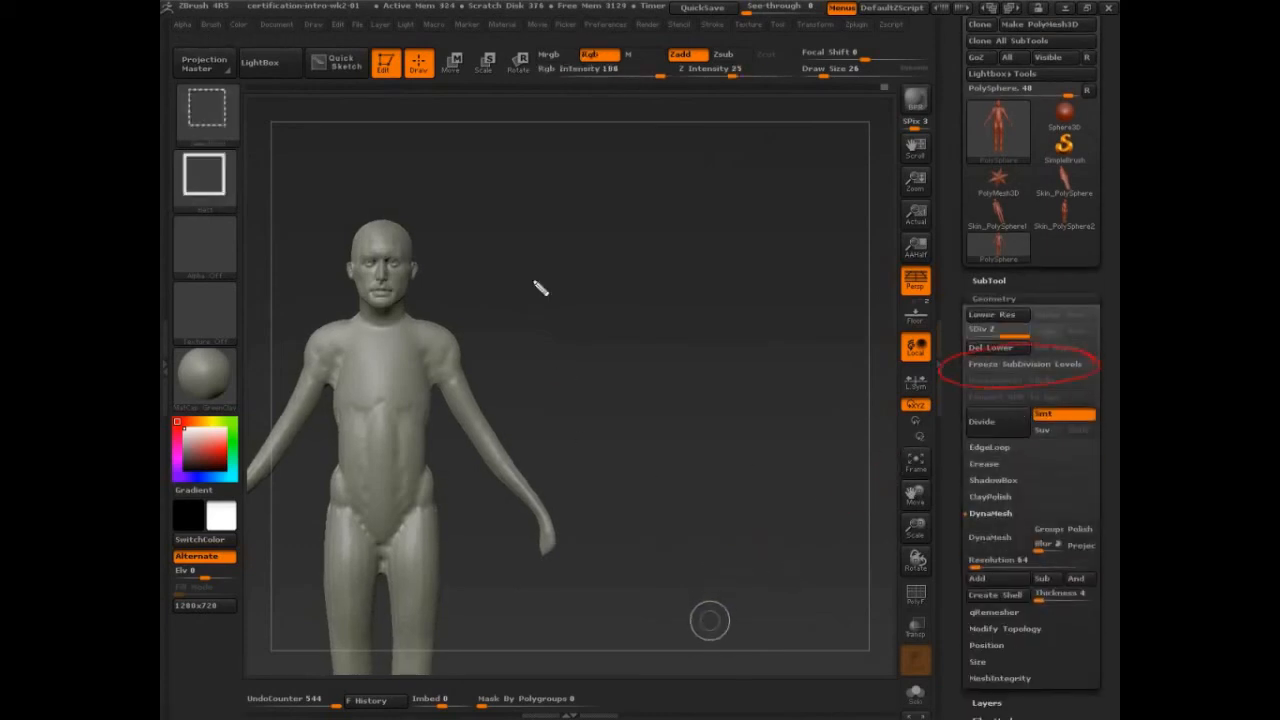
mouse_move(484, 145)
mouse_down()
mouse_move(486, 218)
mouse_move(503, 179)
mouse_up()
mouse_move(477, 230)
mouse_down()
mouse_move(496, 226)
mouse_move(623, 434)
mouse_move(509, 420)
mouse_move(568, 560)
mouse_up()
mouse_move(686, 408)
mouse_down()
mouse_move(681, 436)
mouse_move(530, 548)
mouse_up()
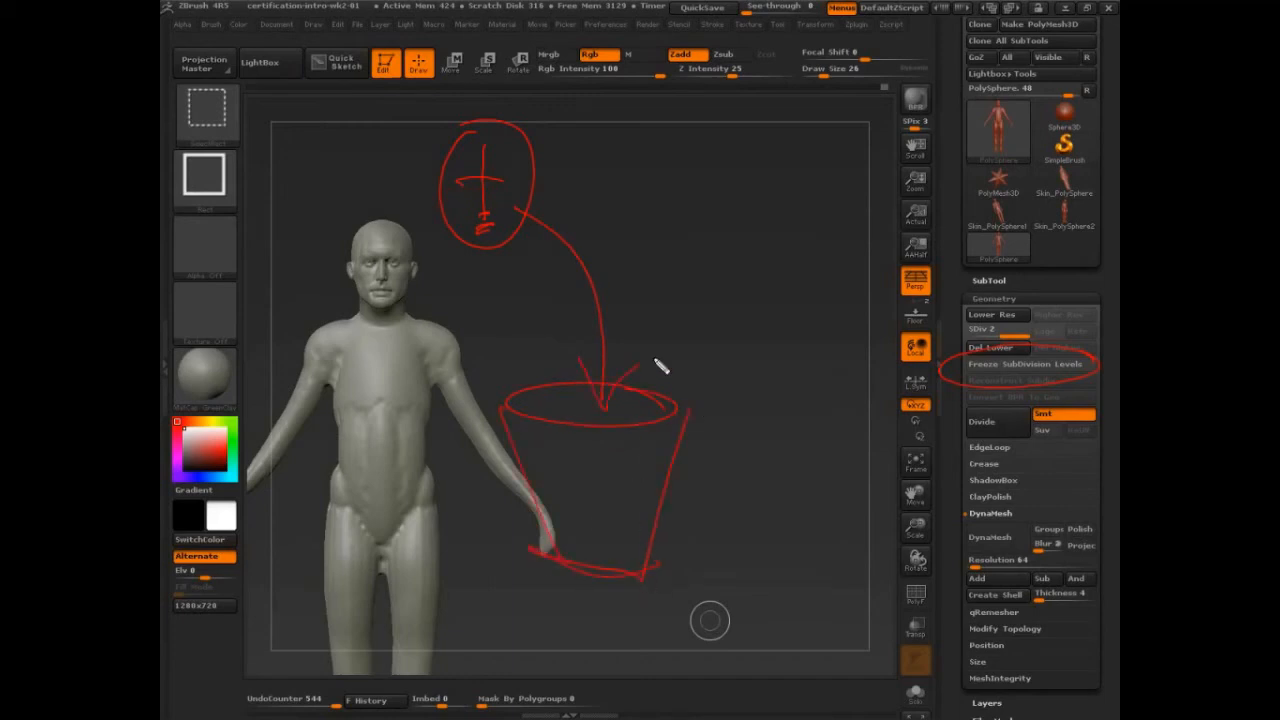
mouse_move(516, 396)
mouse_down()
mouse_move(682, 292)
mouse_move(686, 440)
mouse_up()
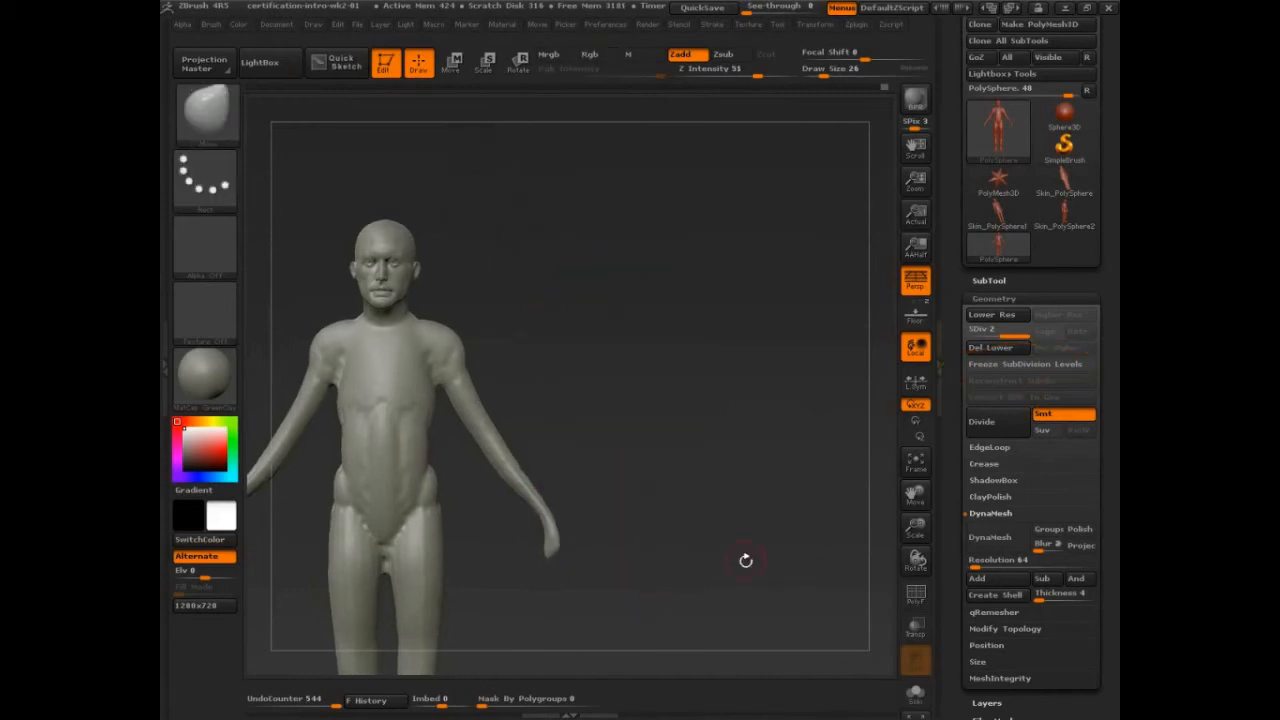
- Annotate the full figure with a bucket hanging from its hand and a small head with an arrow leading into it
mouse_move(743, 560)
mouse_down()
mouse_move(723, 551)
mouse_move(717, 506)
mouse_up()
alt+drag(688, 477, 700, 468)
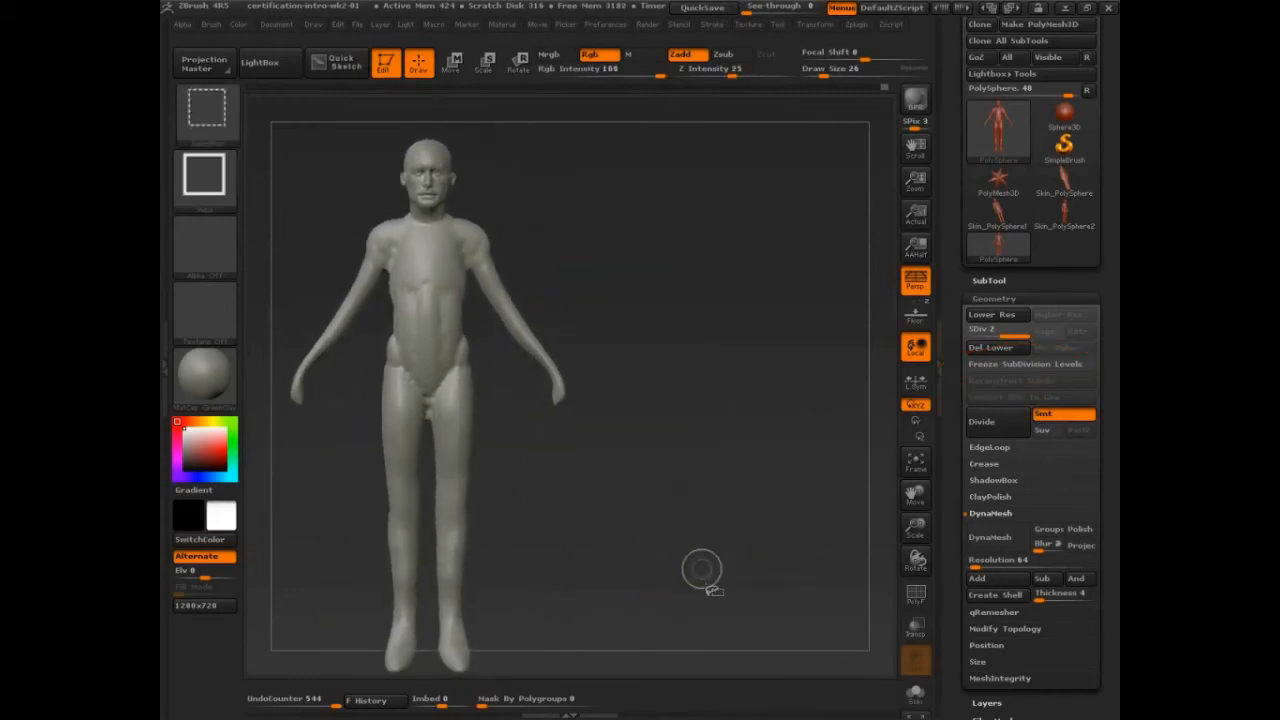
key(ctrl+shift+d)
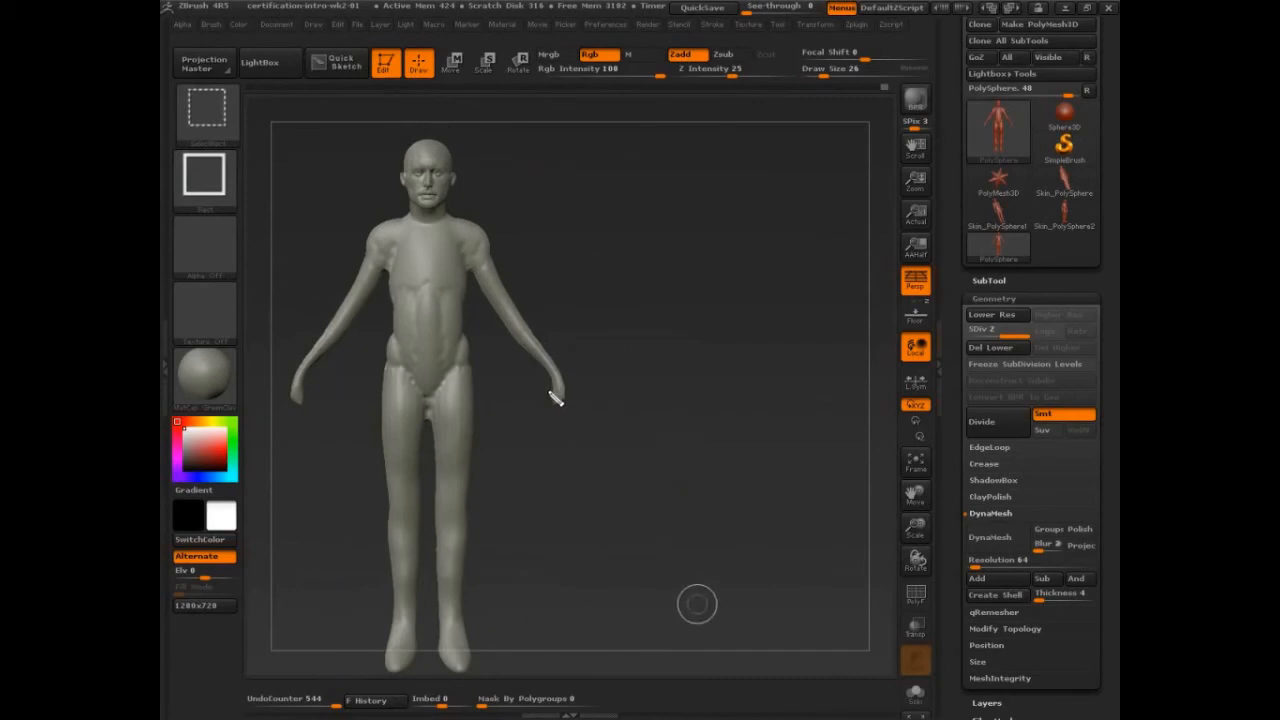
mouse_move(549, 391)
mouse_down()
mouse_move(585, 392)
mouse_move(546, 393)
mouse_move(585, 472)
mouse_move(546, 466)
mouse_move(563, 500)
mouse_move(523, 466)
mouse_move(550, 572)
mouse_up()
drag(596, 531, 603, 563)
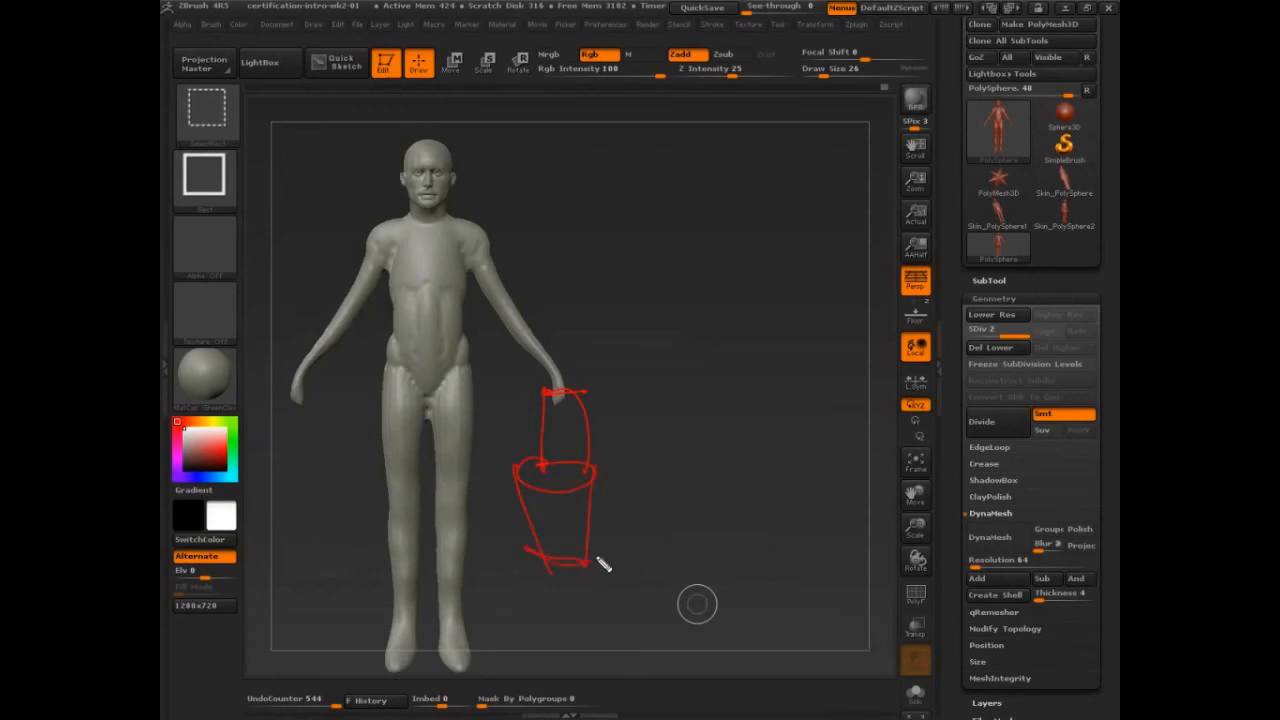
mouse_move(488, 150)
mouse_down()
mouse_move(500, 209)
mouse_move(491, 147)
mouse_move(495, 166)
mouse_up()
mouse_move(502, 167)
mouse_down()
mouse_move(499, 189)
mouse_move(654, 294)
mouse_move(569, 471)
mouse_move(580, 482)
mouse_up()
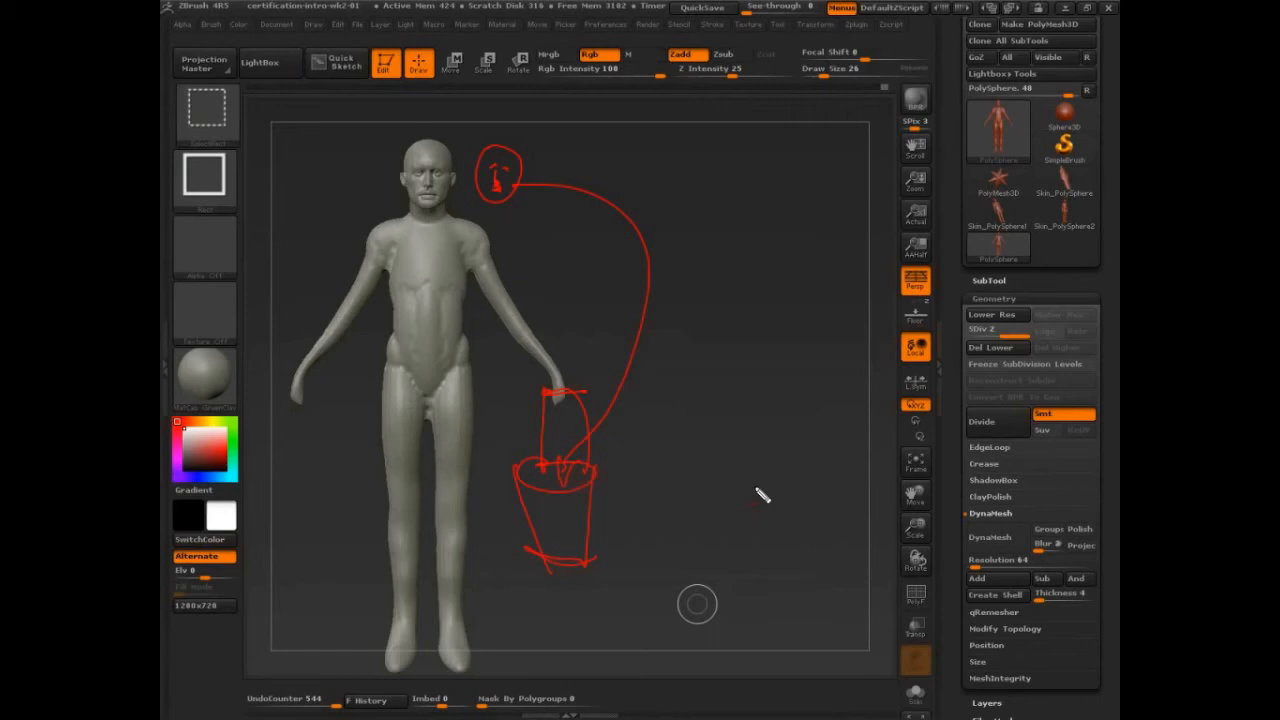
- Mark Freeze SubDivision Levels, write "Divide", draw an arrow from the bucket back to the figure's head, and clear the annotations
mouse_move(1090, 366)
mouse_down()
mouse_move(1075, 364)
mouse_move(1088, 370)
mouse_up()
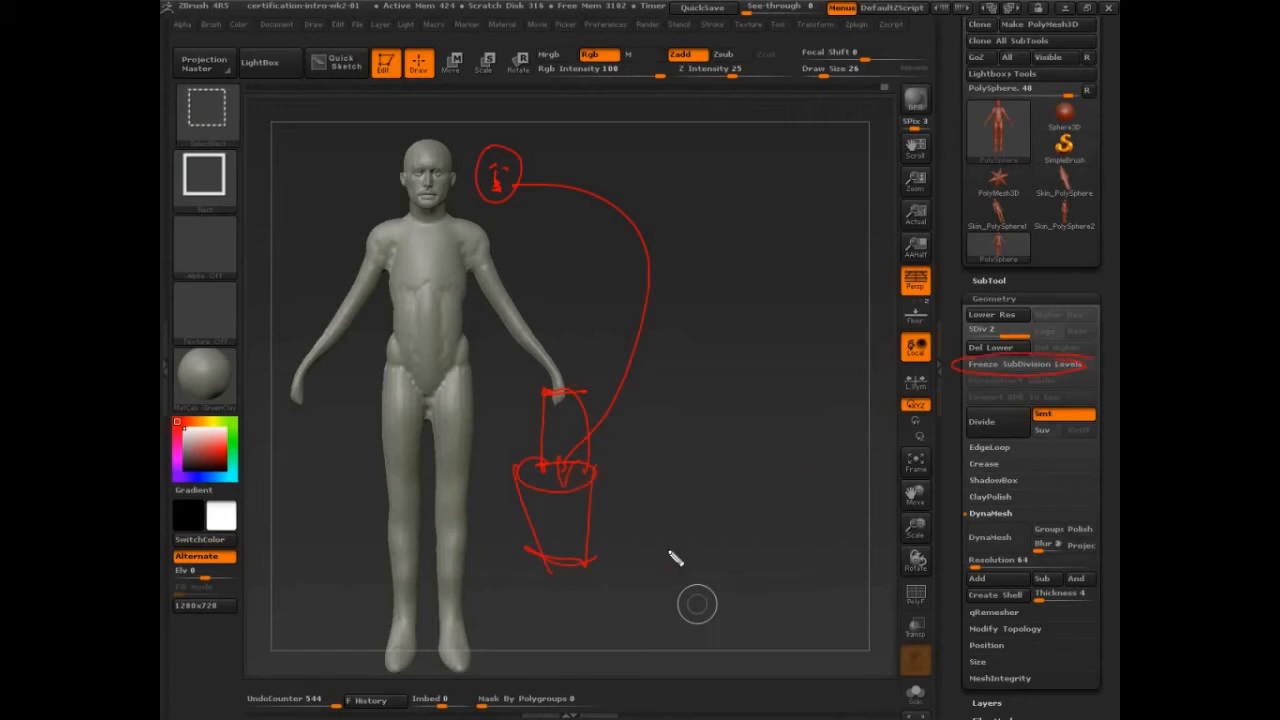
mouse_move(522, 256)
mouse_down()
mouse_move(557, 309)
mouse_move(654, 277)
mouse_up()
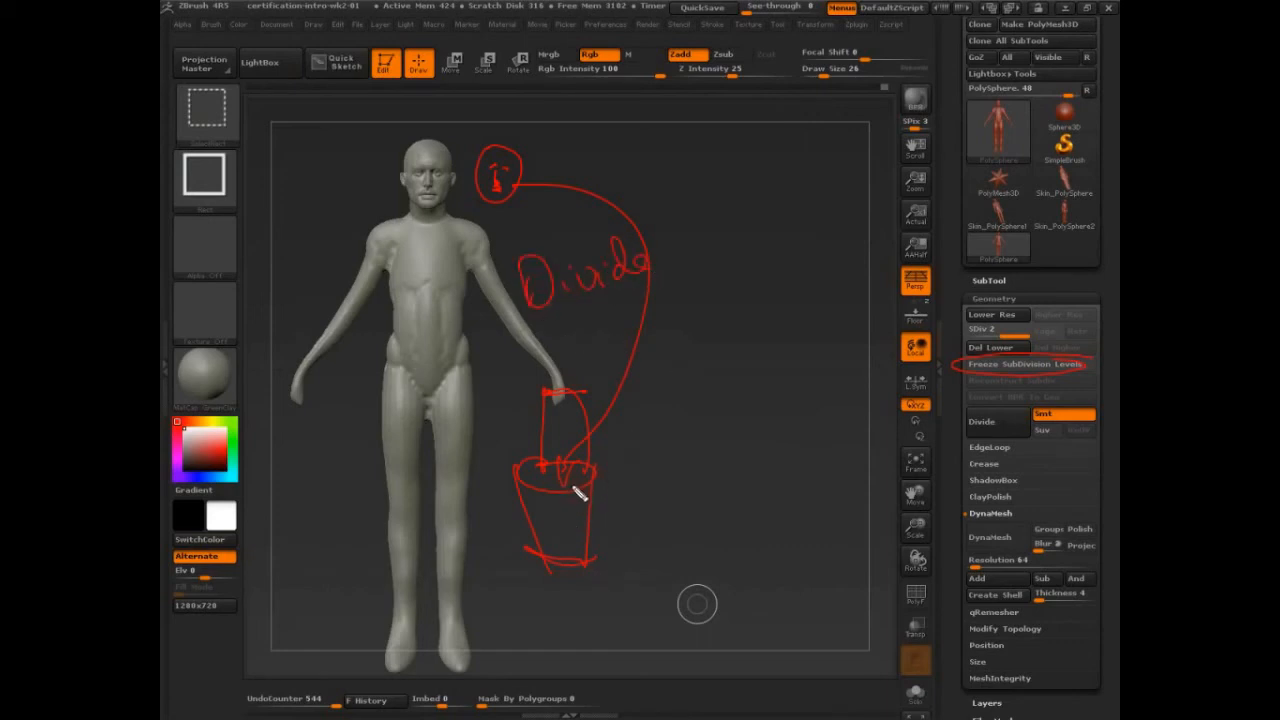
mouse_move(585, 485)
mouse_down()
mouse_move(789, 189)
mouse_move(480, 206)
mouse_move(486, 194)
mouse_move(475, 232)
mouse_move(470, 203)
mouse_up()
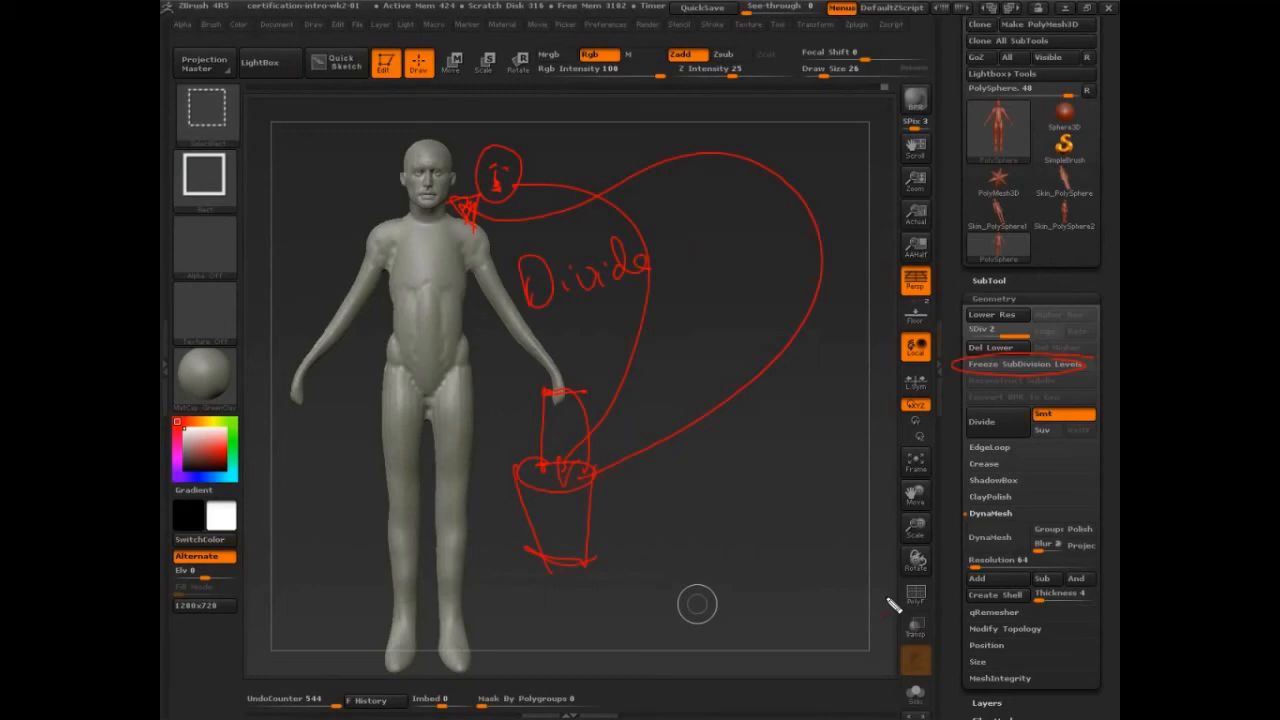
key(Escape)
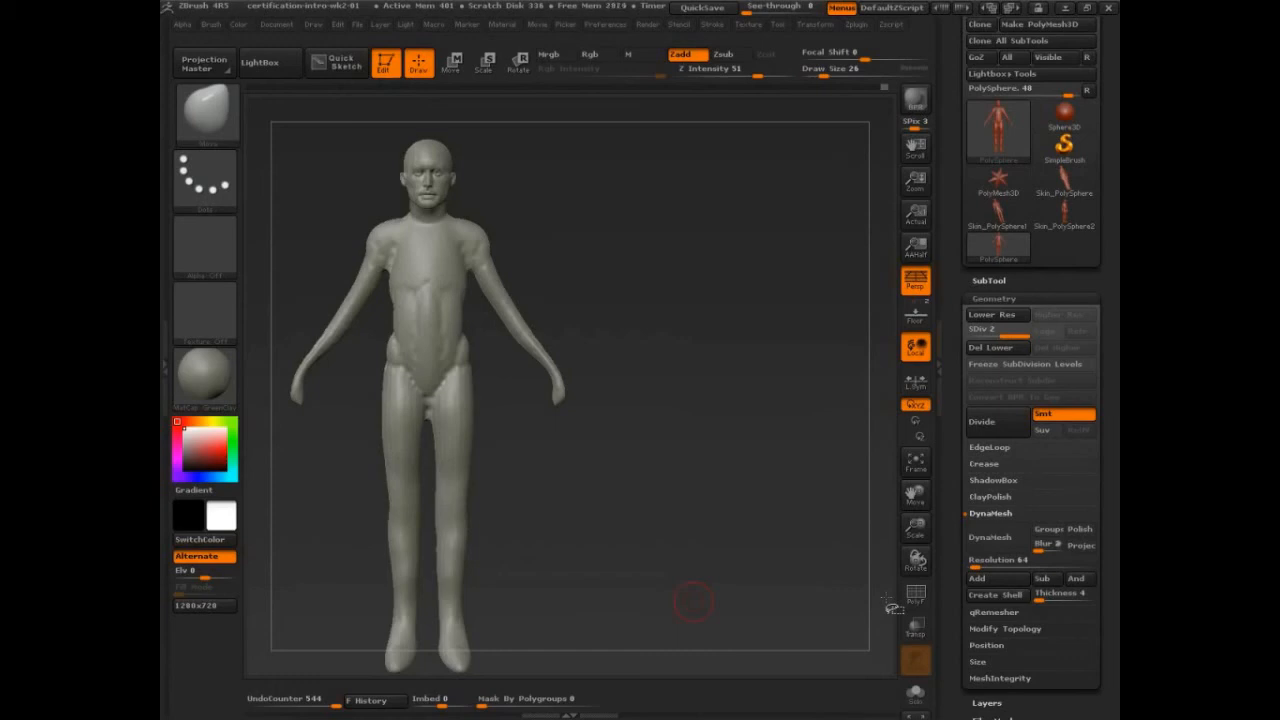
- Open the SubTool settings and read the help note on subtools
click(989, 281)
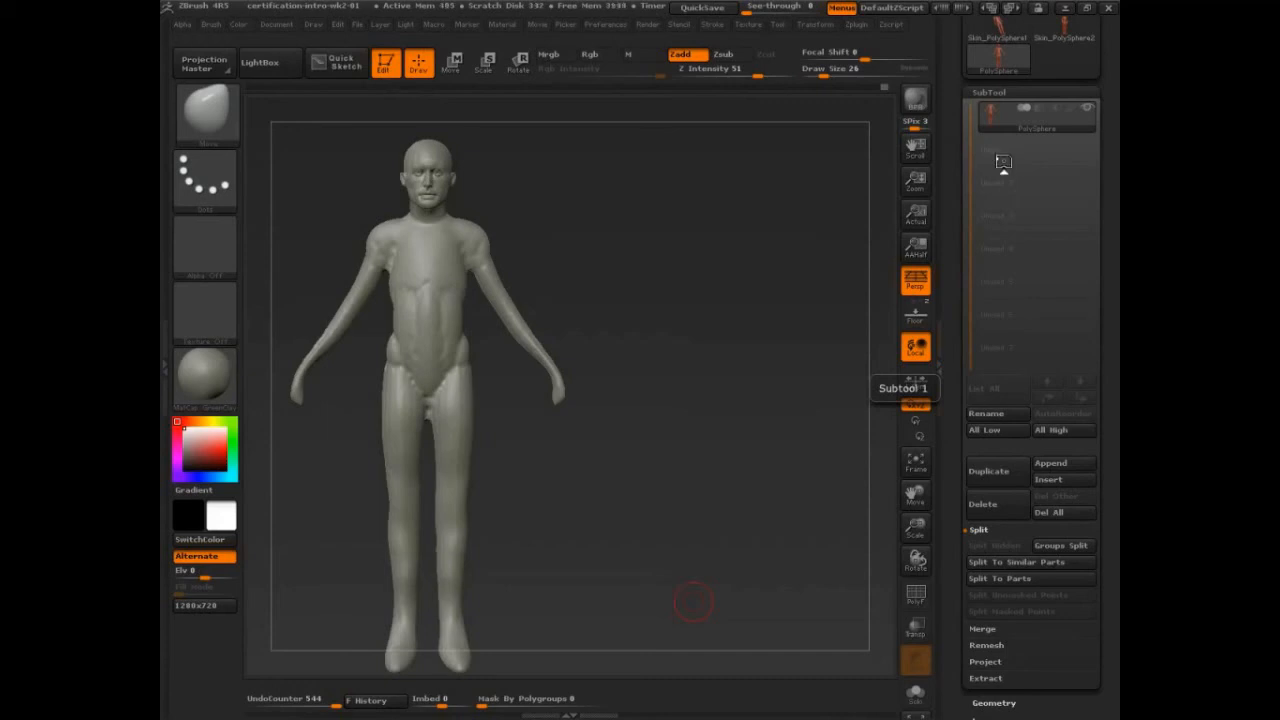
key(ctrl)
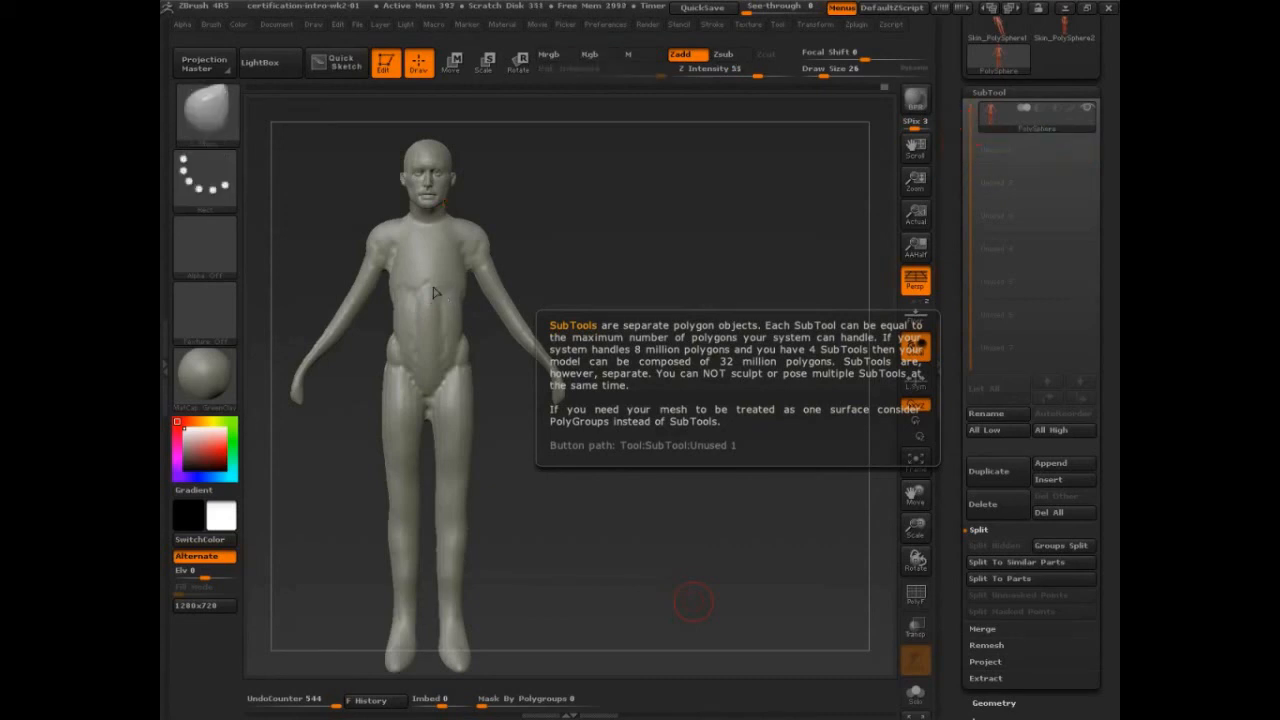
- Smooth the neck below the jaw and at the back of the head with the Smooth brush at draw size 50
drag(700, 214, 839, 366)
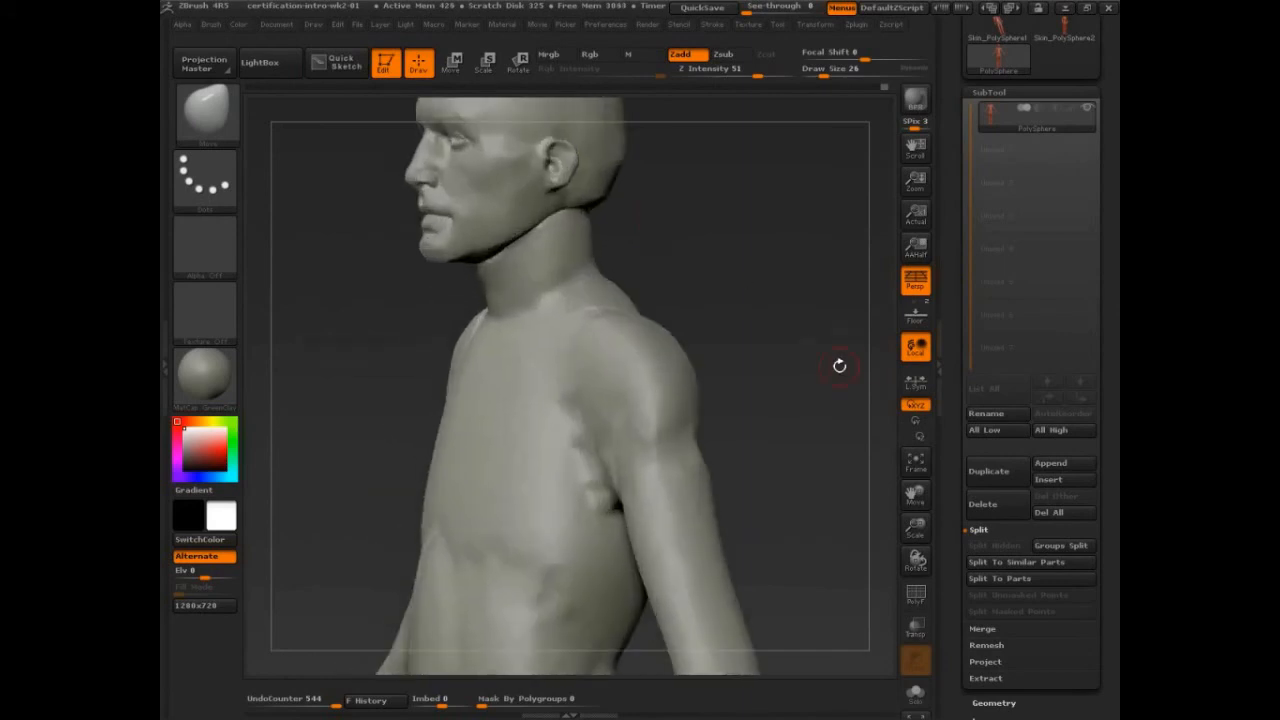
mouse_move(839, 366)
mouse_down()
mouse_move(771, 306)
mouse_move(535, 248)
mouse_up()
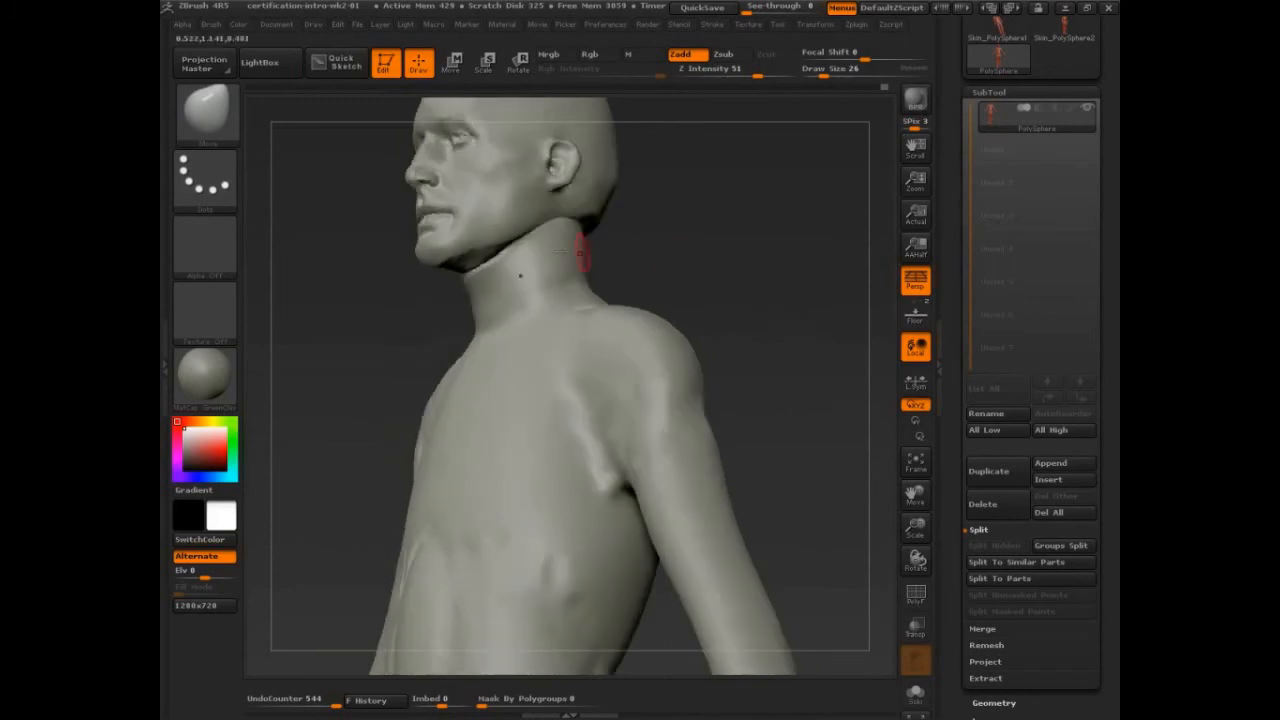
key(s)
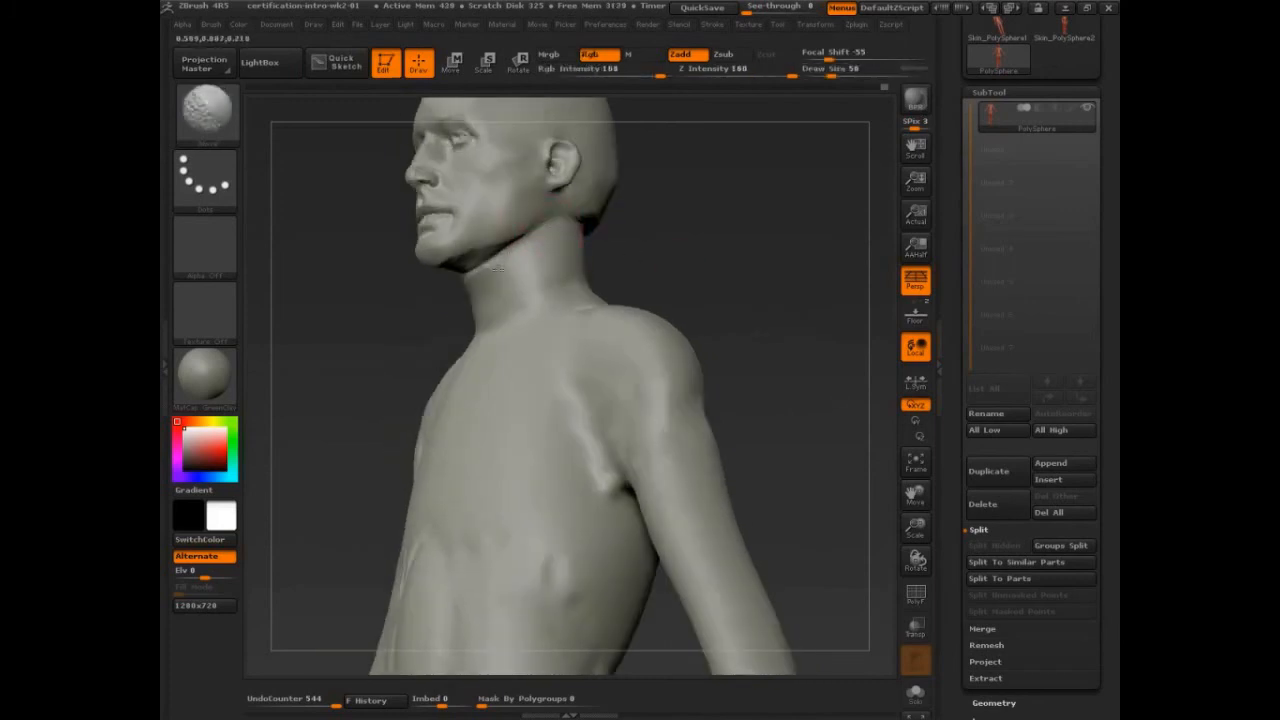
shift+drag(577, 230, 565, 242)
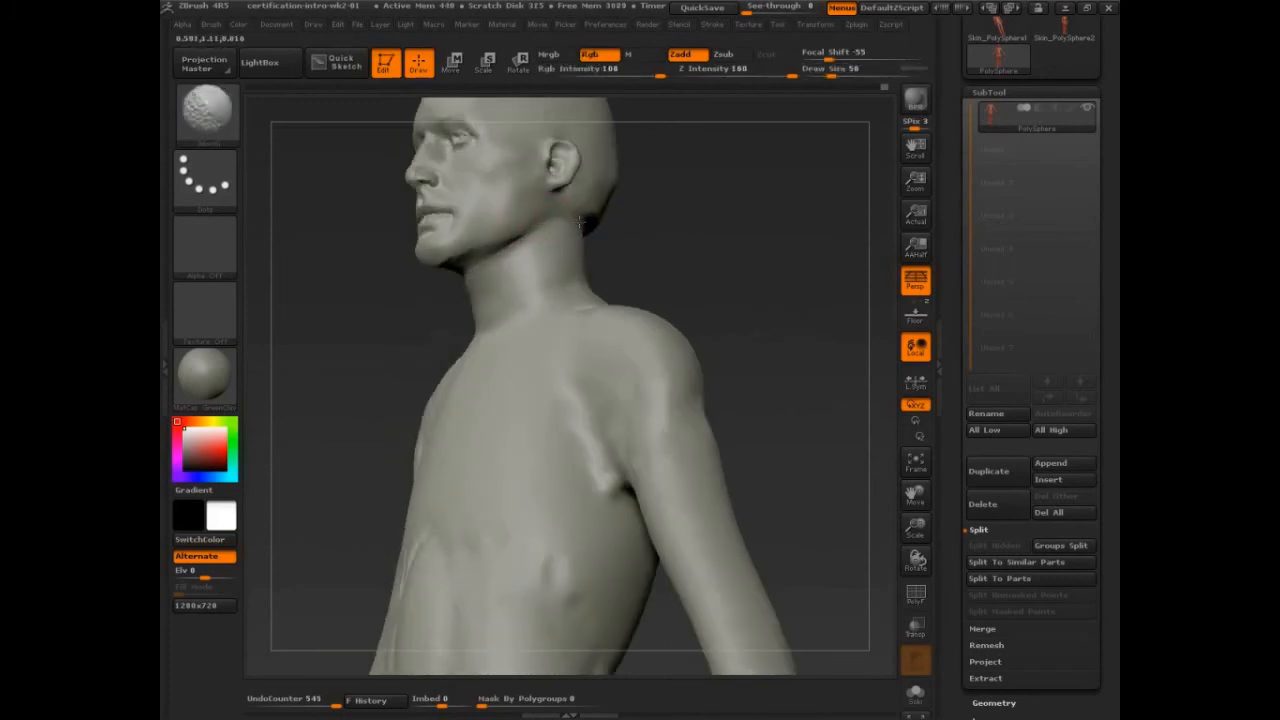
shift+drag(500, 280, 475, 255)
drag(711, 277, 758, 296)
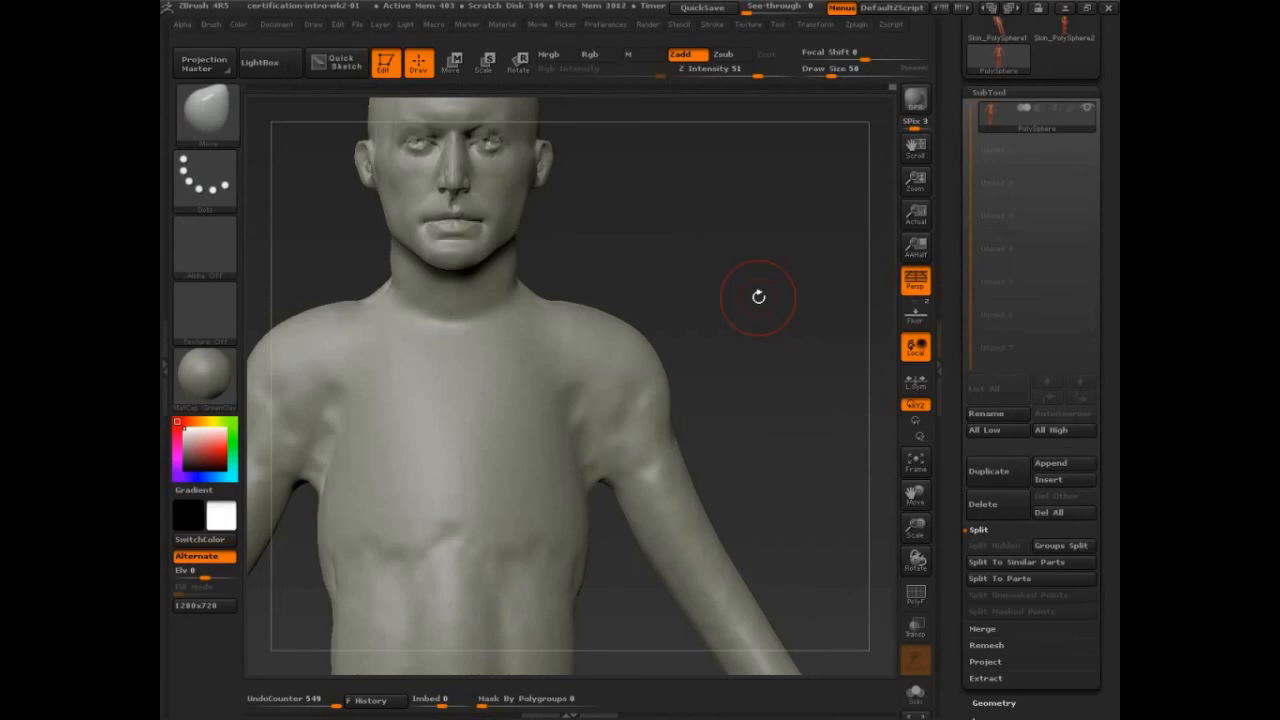
- Smooth the transition from neck to shoulders at draw size 72, and save the project as certification-intro-wk2-02
mouse_move(758, 296)
mouse_down()
mouse_move(726, 380)
mouse_move(676, 374)
mouse_up()
key(s)
drag(566, 361, 574, 361)
key(shift)
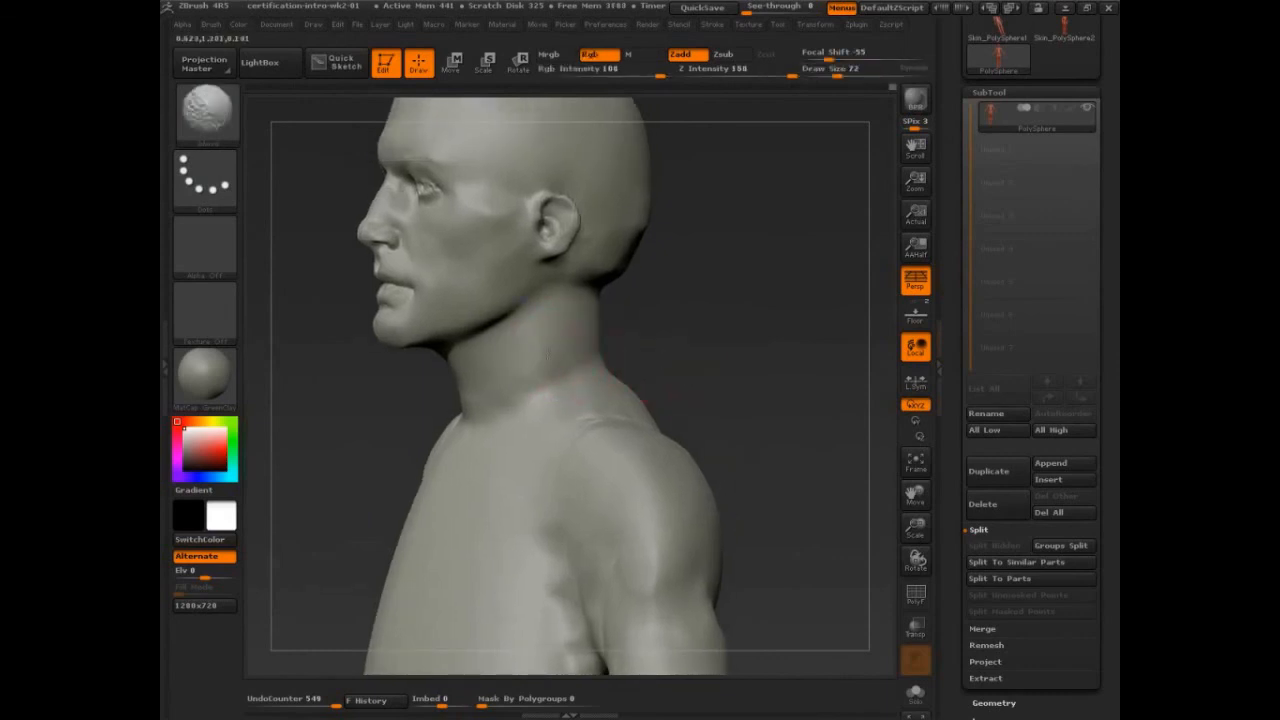
drag(677, 363, 811, 494)
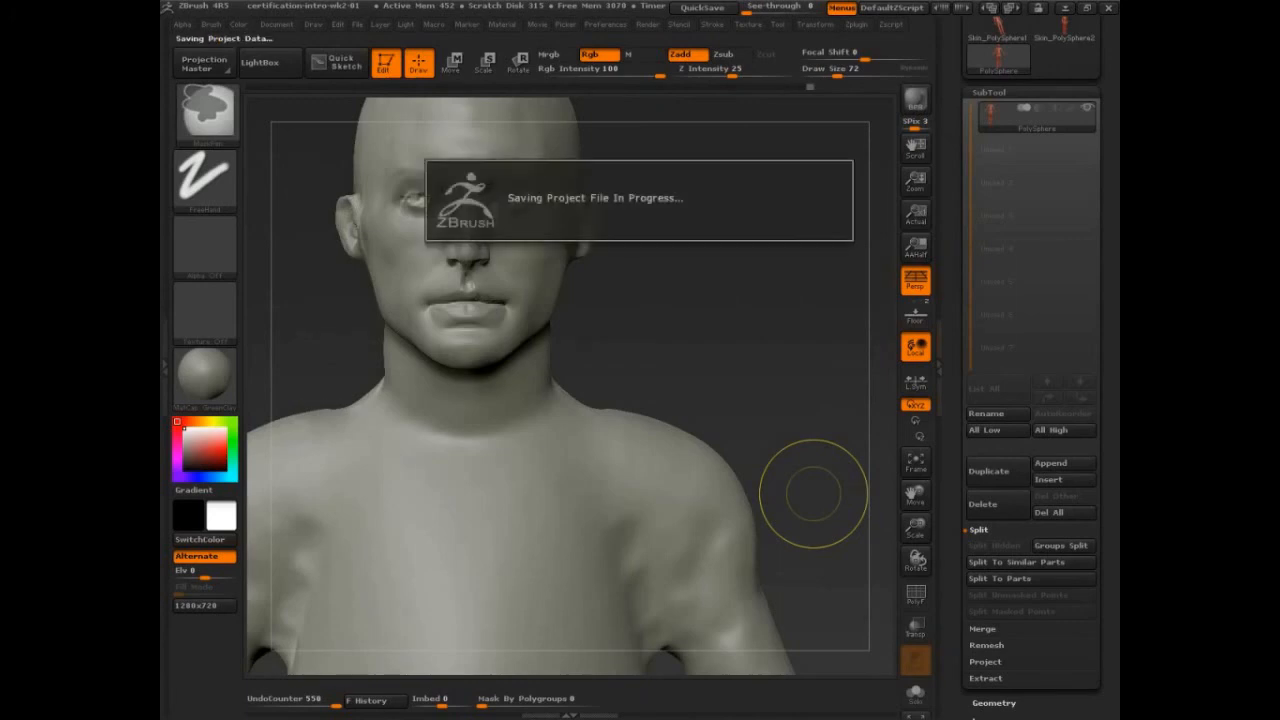
key(shift)
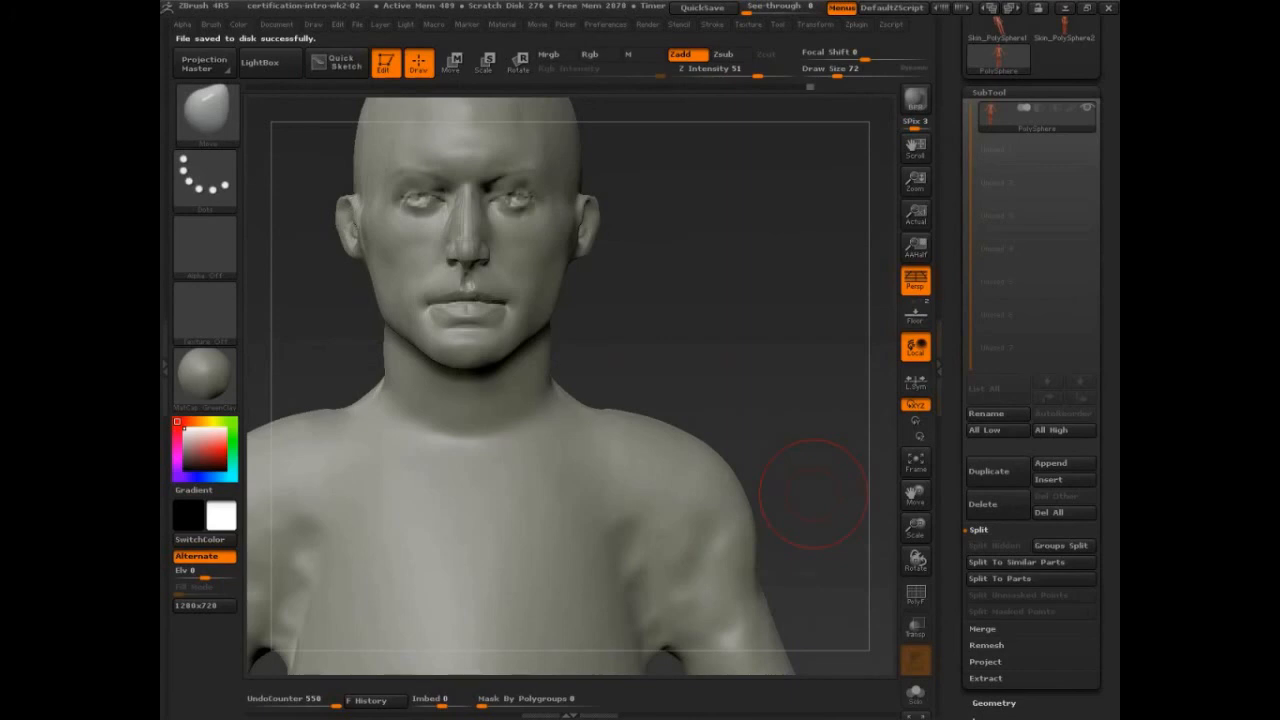